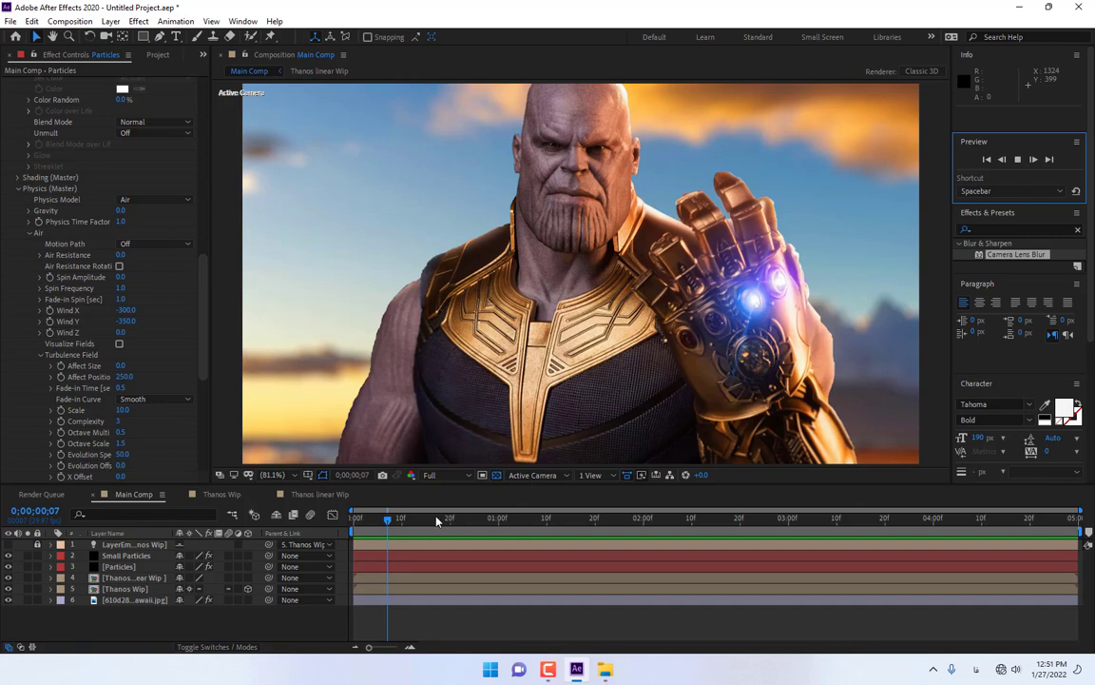
Scrub the reference to about 3 seconds, then load the saved Charachter selection around Thanos.
mouse_move(394, 527)
left_mouse_down()
mouse_move(601, 522)
mouse_move(747, 503)
left_mouse_up()
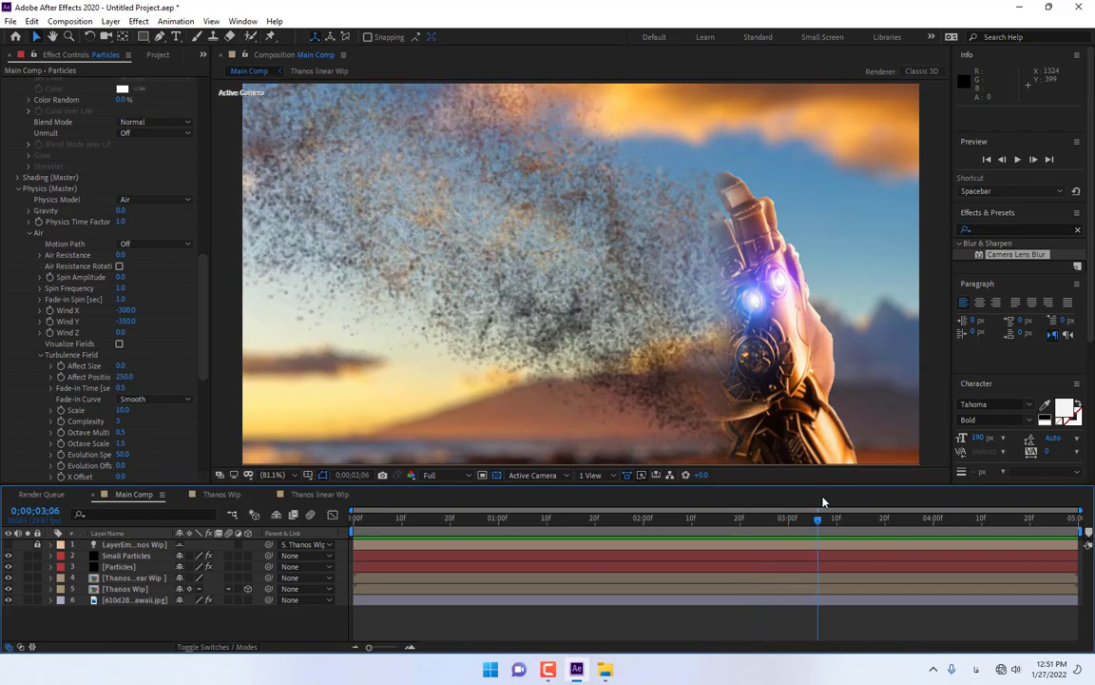
mouse_move(747, 503)
left_mouse_down()
mouse_move(787, 534)
mouse_move(633, 541)
mouse_move(735, 527)
mouse_move(747, 536)
left_mouse_up()
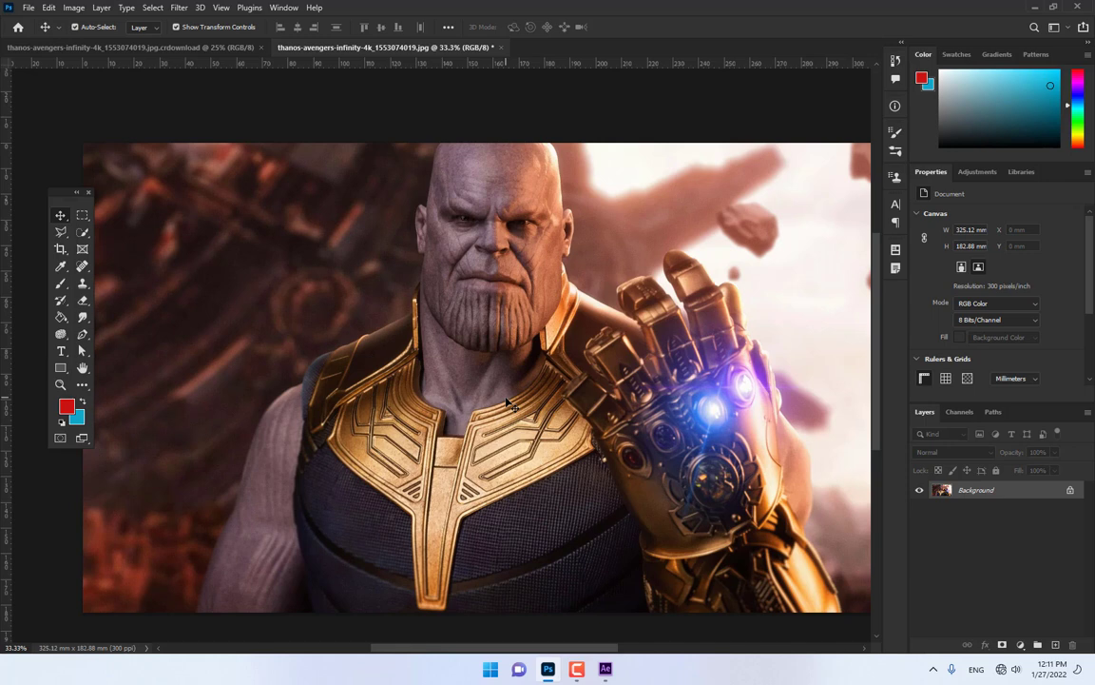
left_click(161, 8)
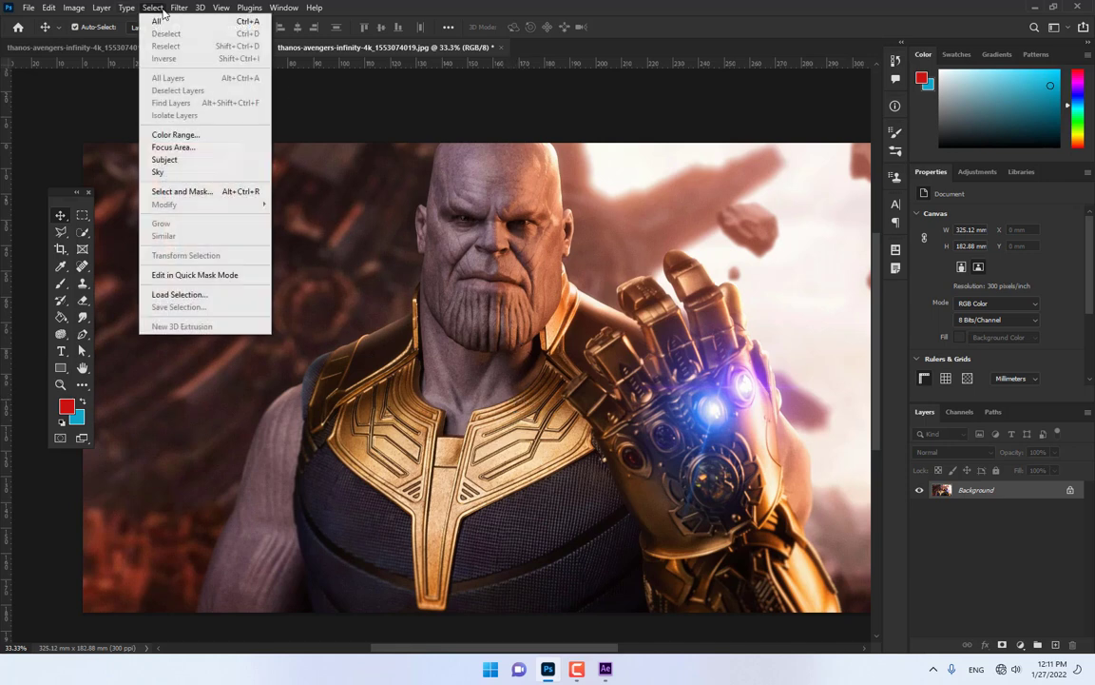
left_click(195, 295)
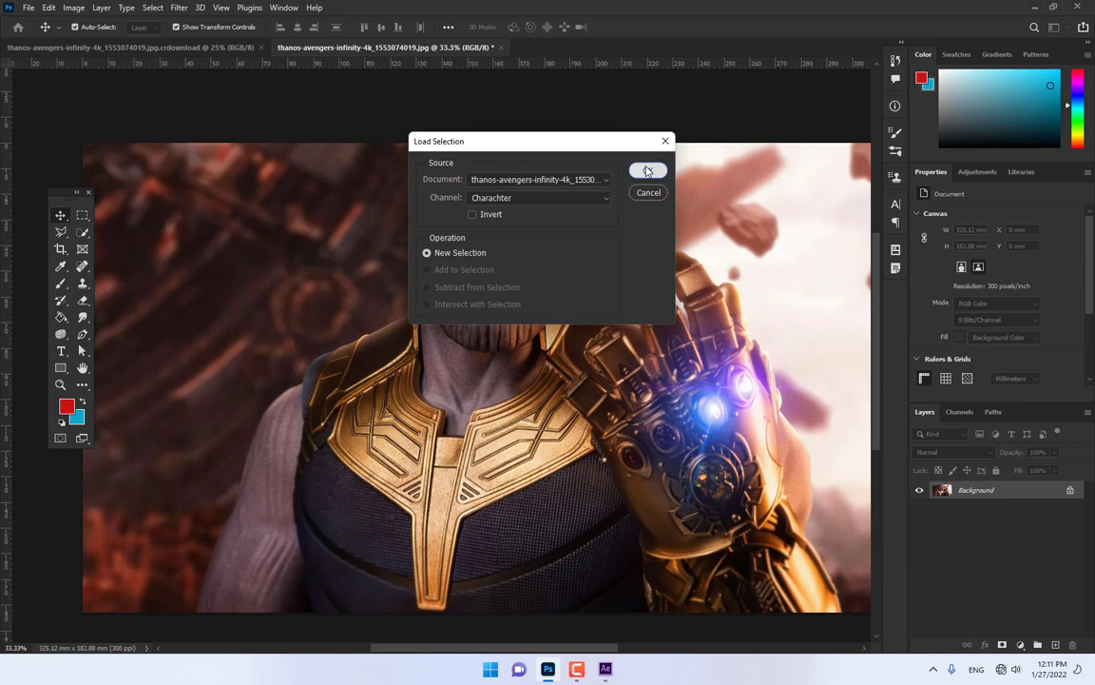
left_click(647, 171)
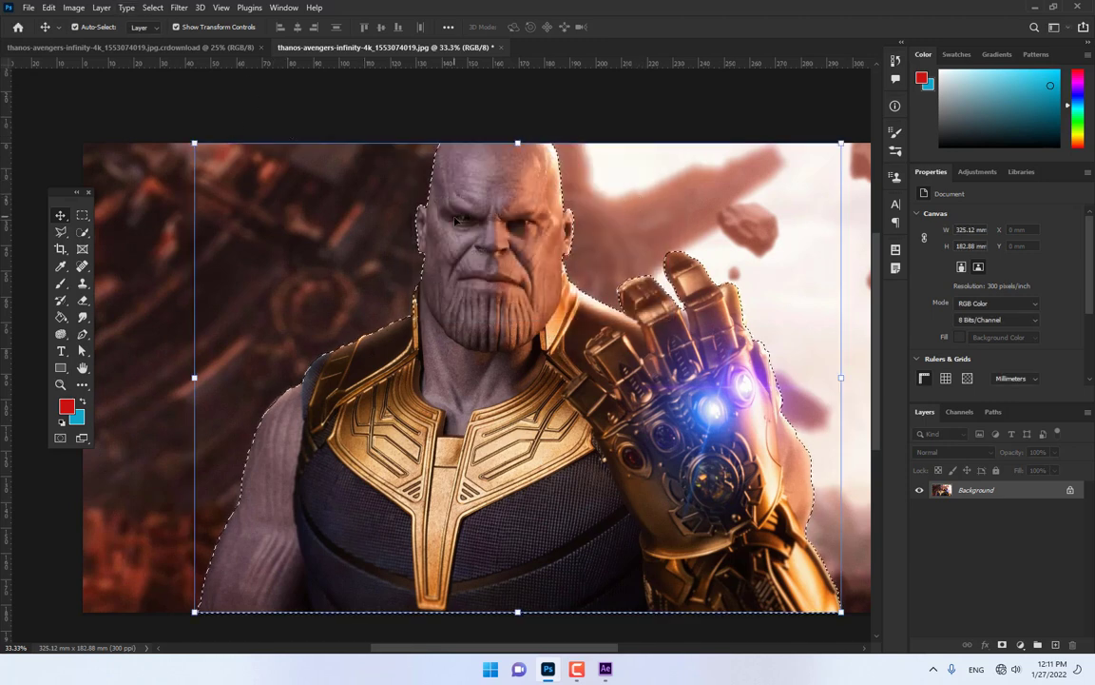
Copy the selected Thanos onto his own layer and hide the Background layer.
left_click(101, 8)
mouse_move(143, 21)
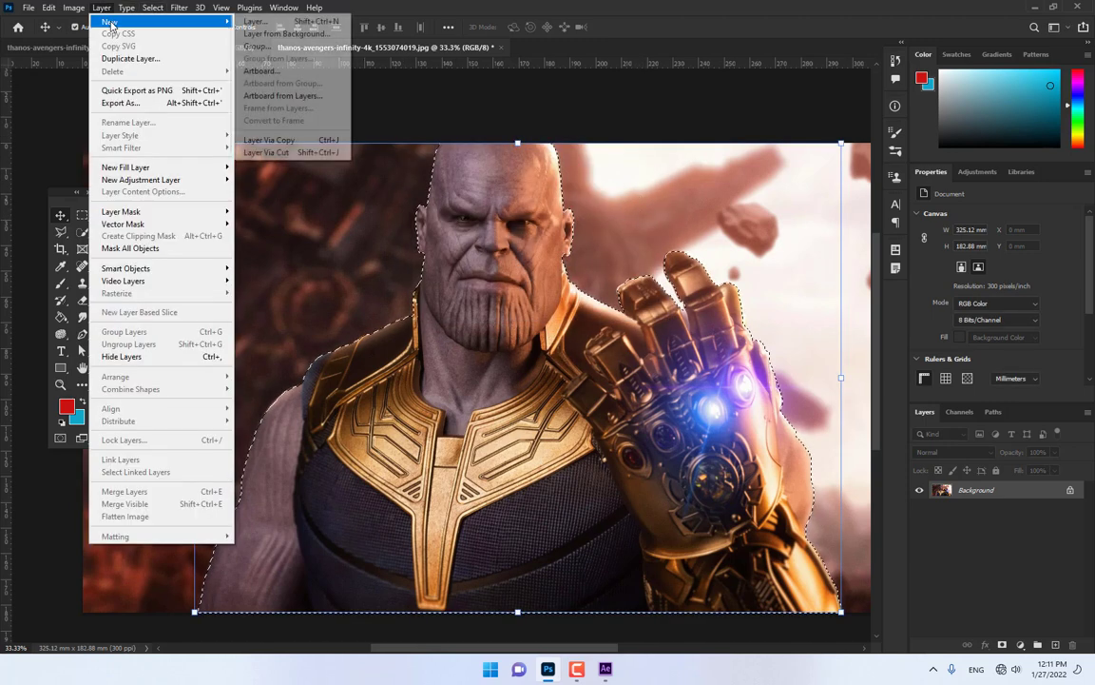
left_click(272, 140)
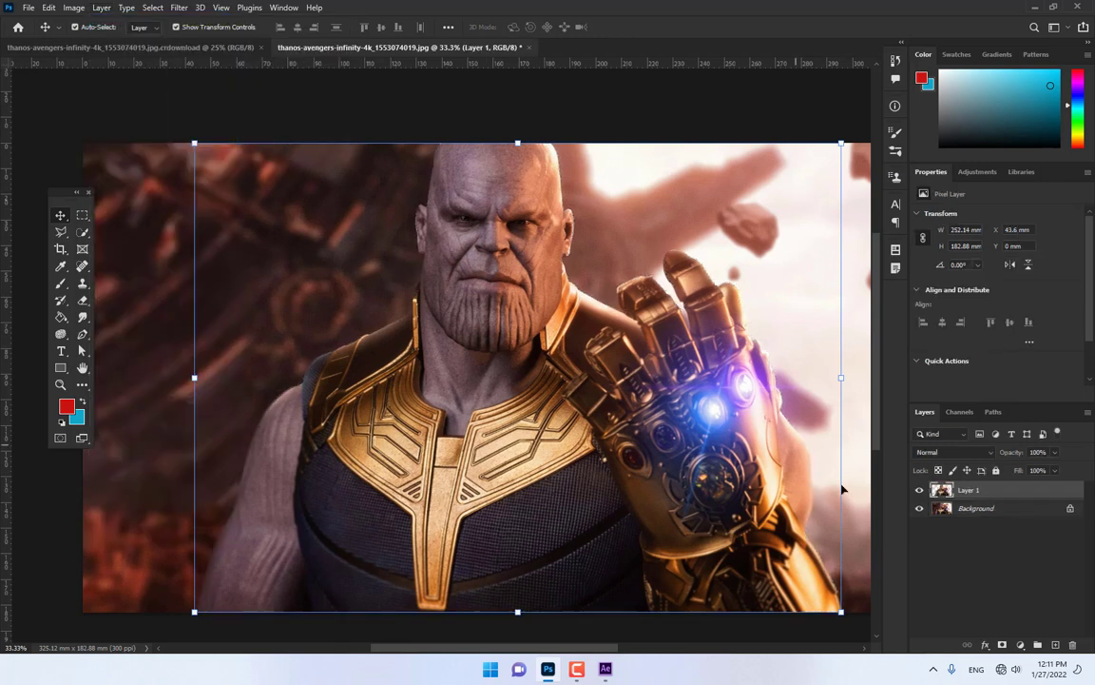
left_click(918, 508)
Save a PNG copy named 'Thanos png' to the Desktop, replacing the existing file.
left_click(29, 7)
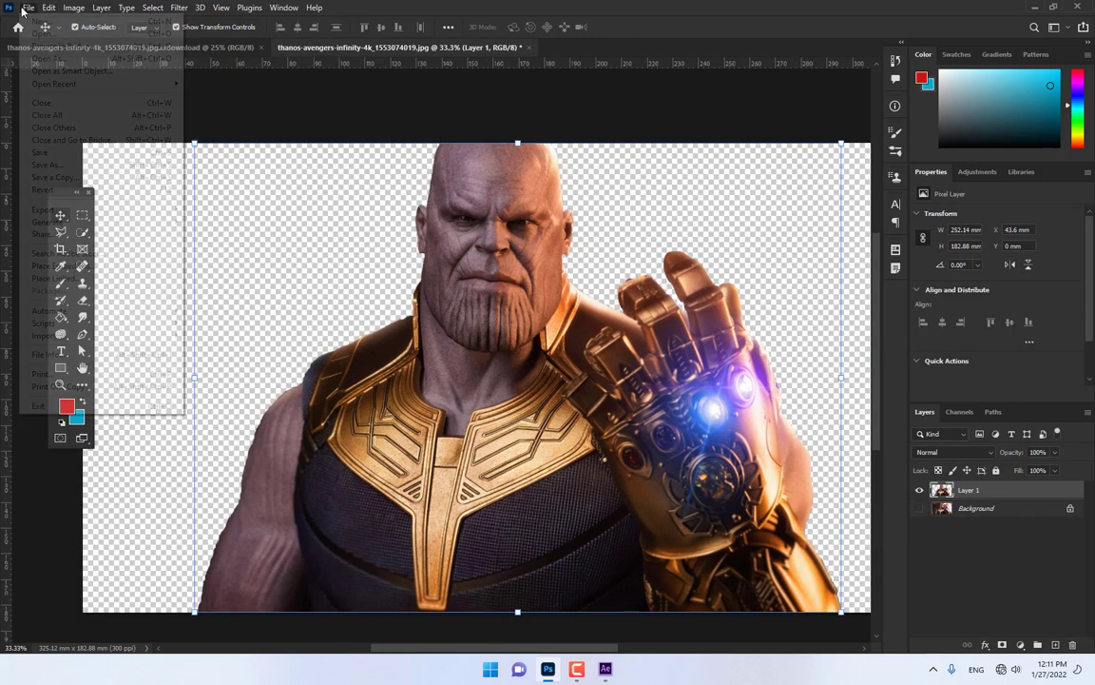
left_click(60, 178)
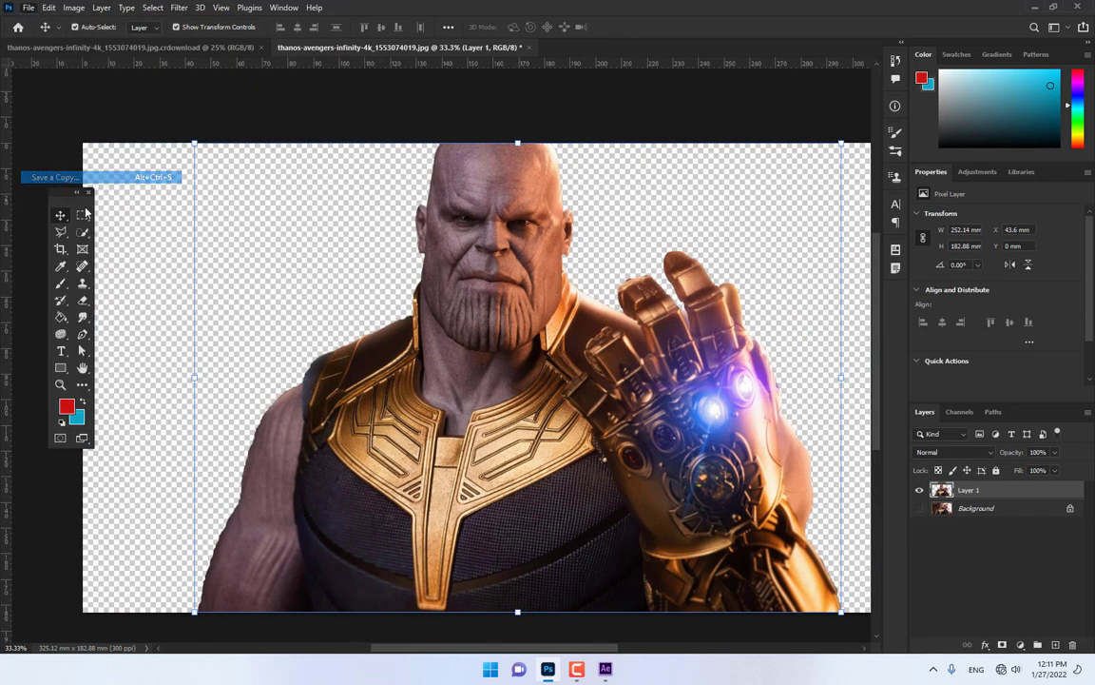
left_click(328, 530)
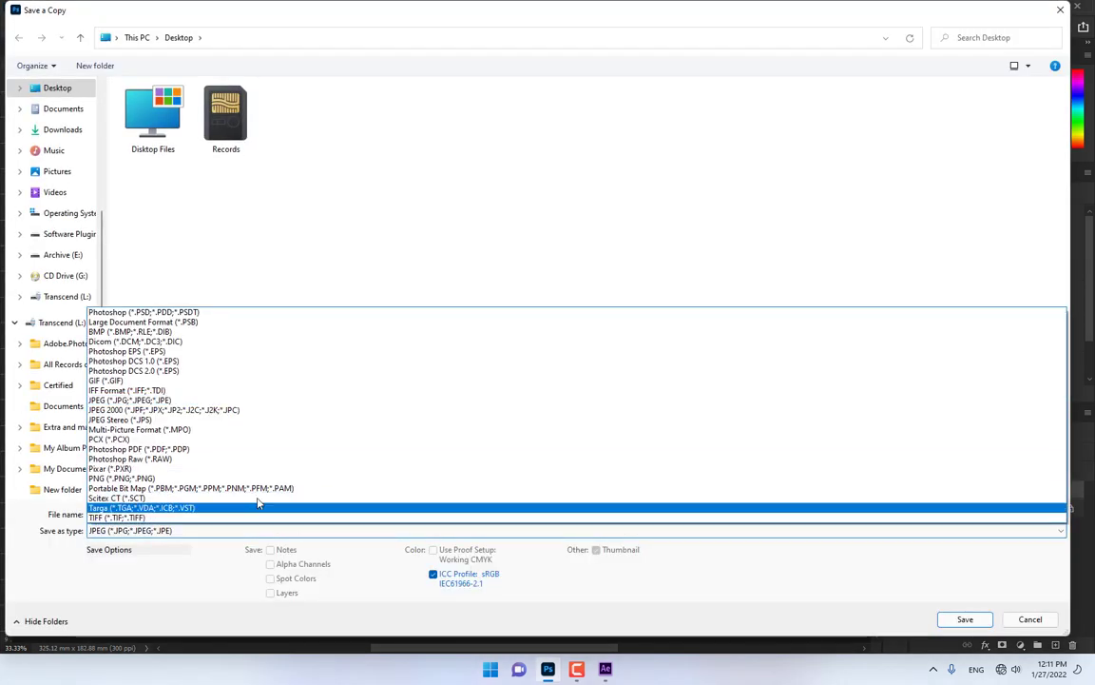
left_click(169, 468)
left_click(181, 533)
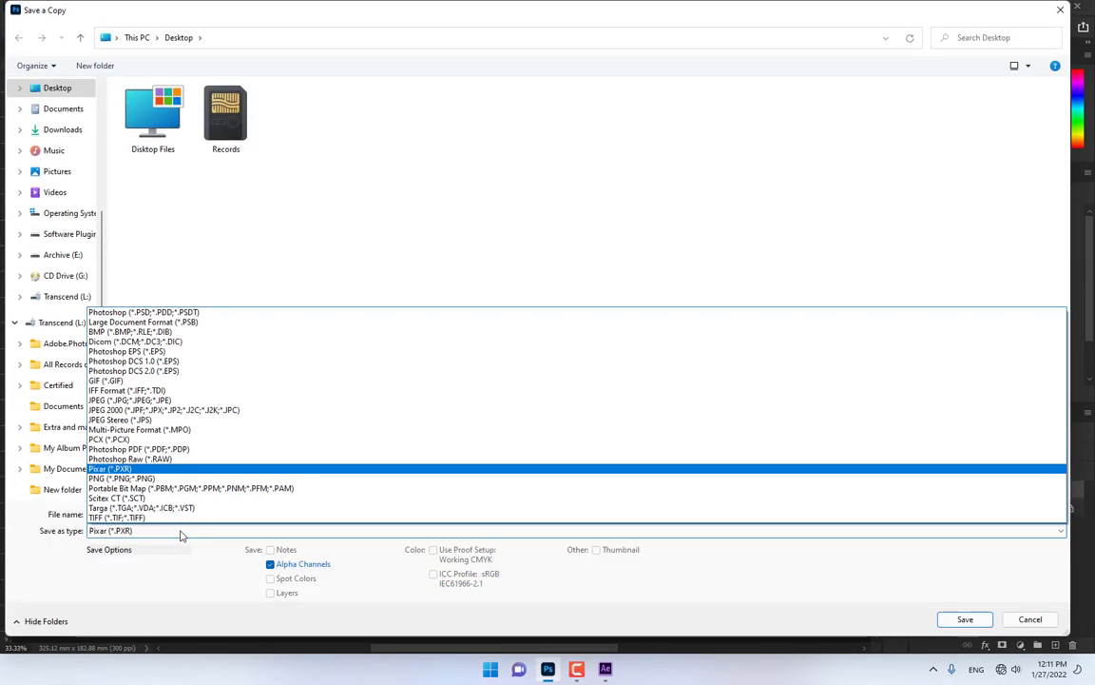
left_click(171, 477)
left_click(300, 143)
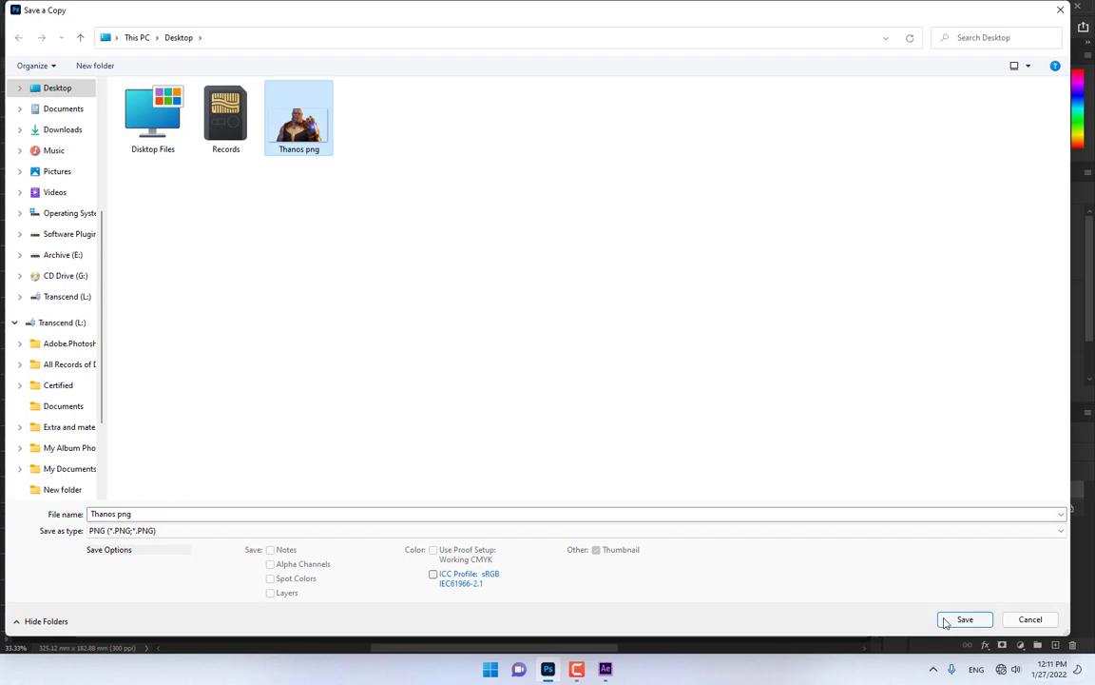
left_click(951, 620)
left_click(582, 332)
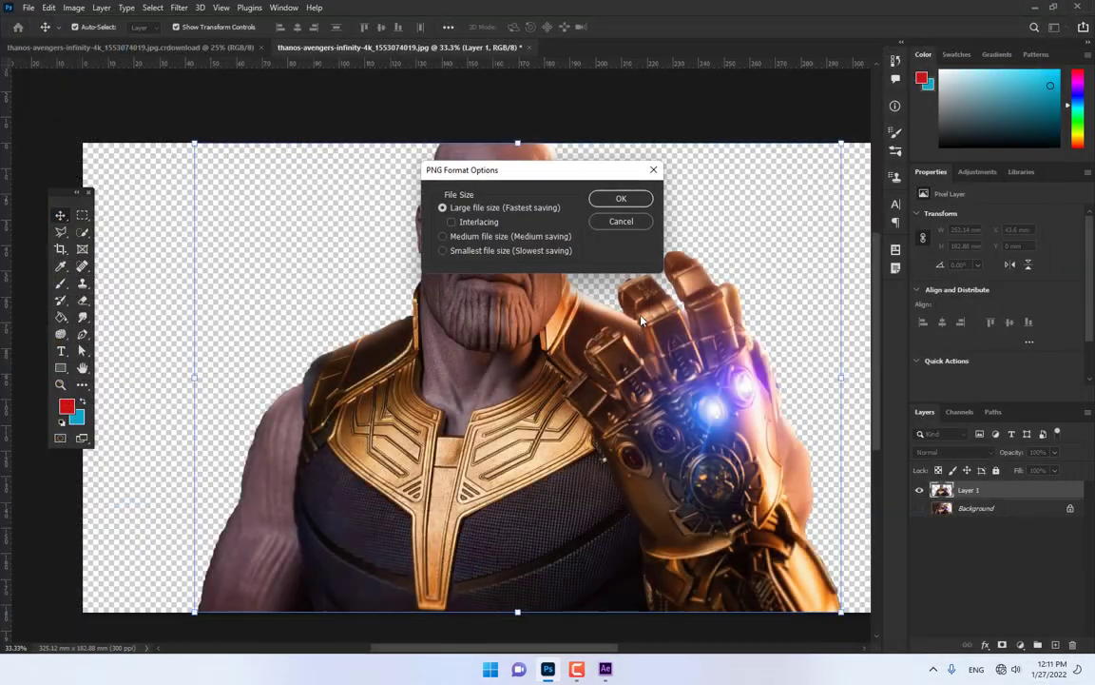
left_click(621, 198)
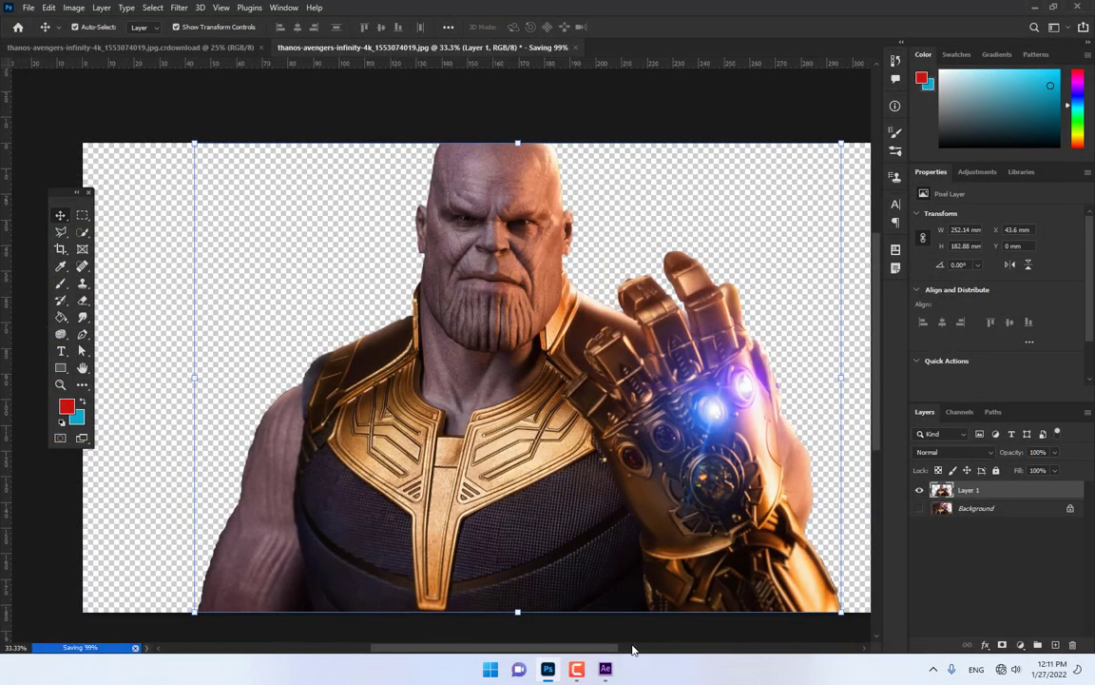
left_click(605, 668)
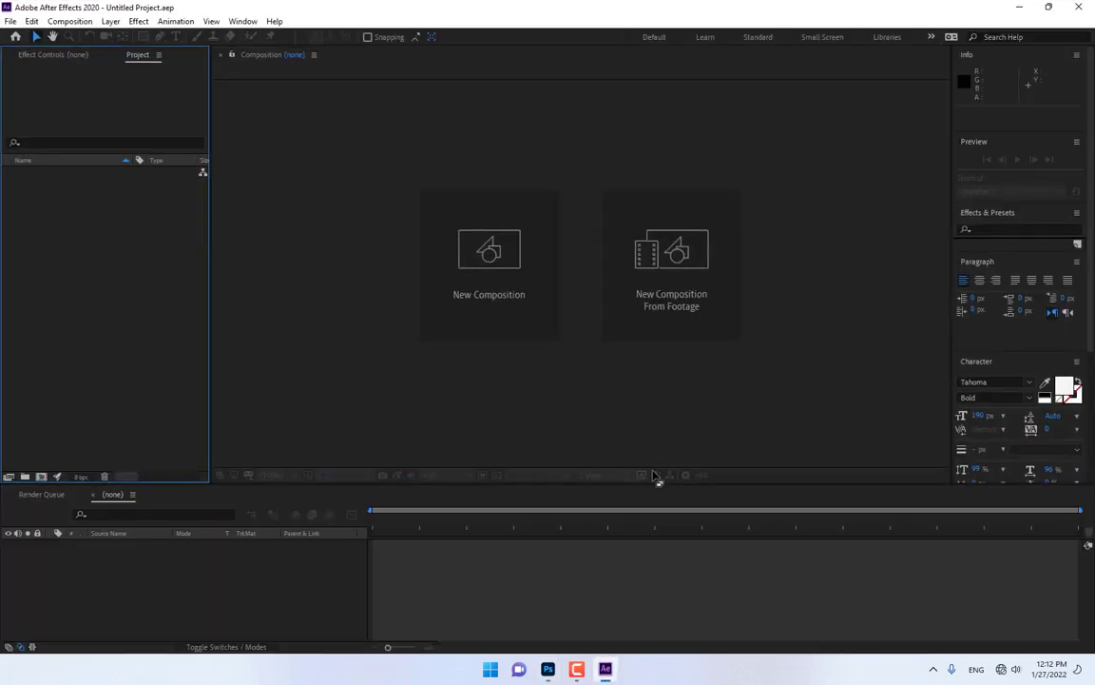
Create a 1280×720, five-second composition named Main Comp.
left_click(487, 271)
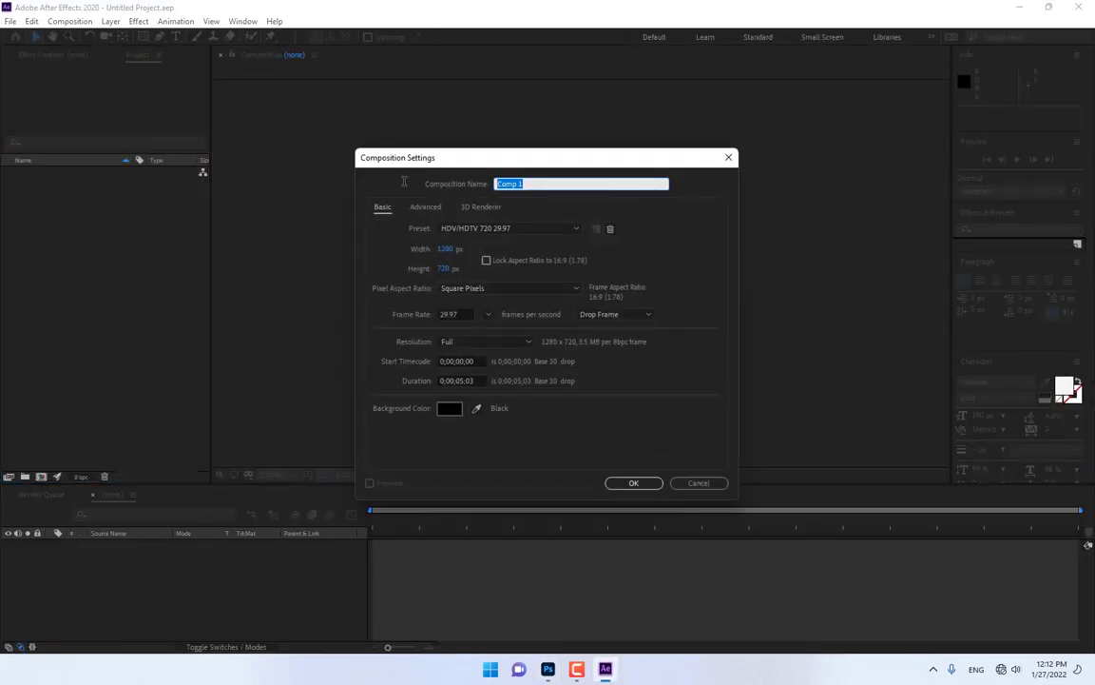
type("Main Co")
left_click(466, 381)
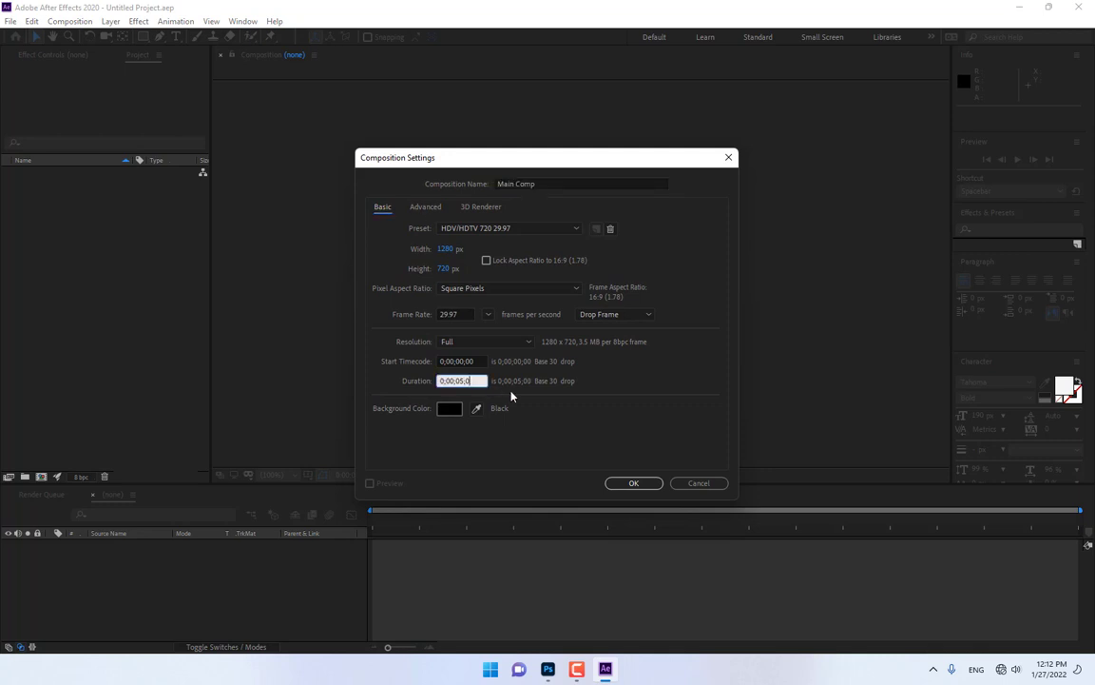
type("0")
left_click(631, 483)
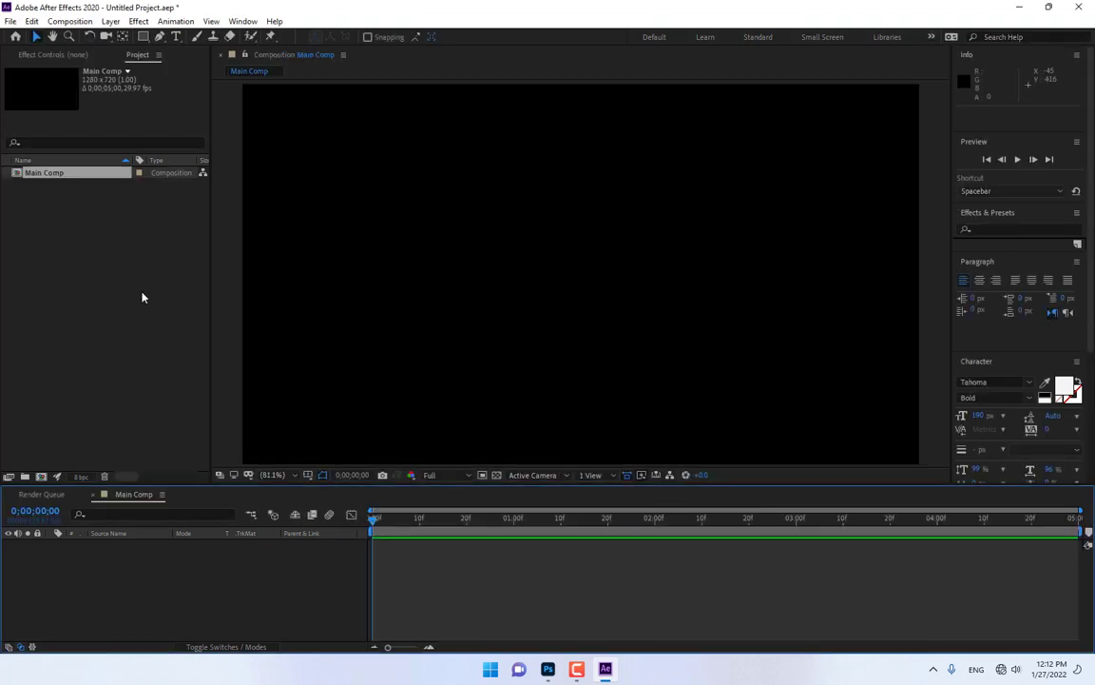
Import Thanos png into Main Comp and fit the layer to the comp frame.
double_click(115, 287)
double_click(285, 140)
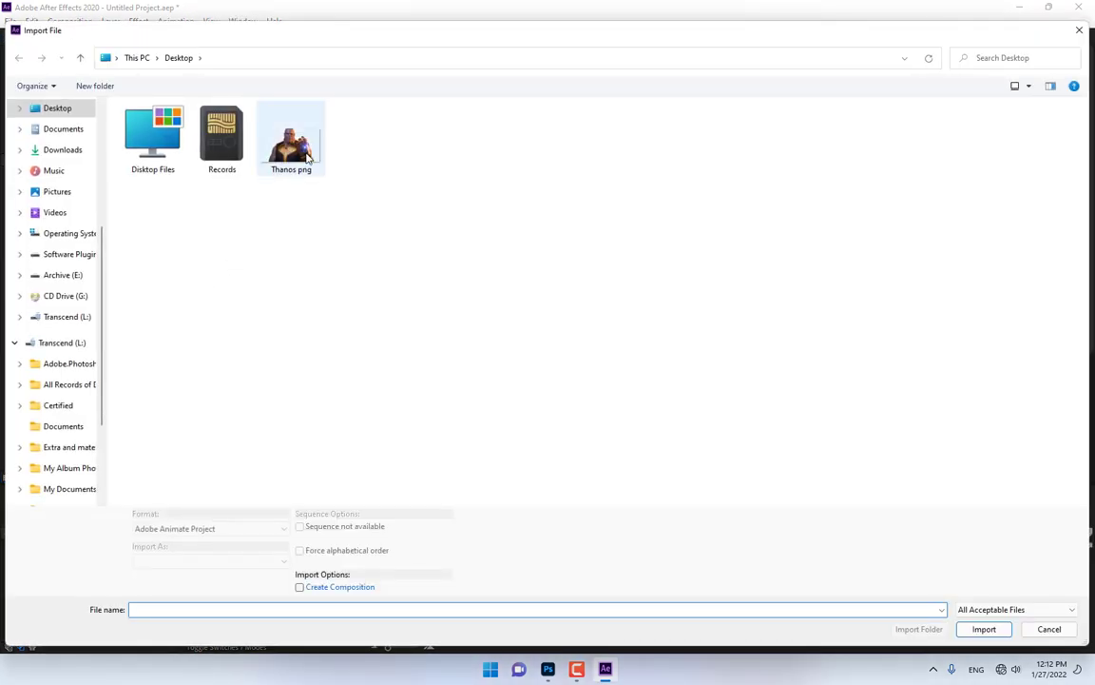
left_click_drag(35, 188, 225, 546)
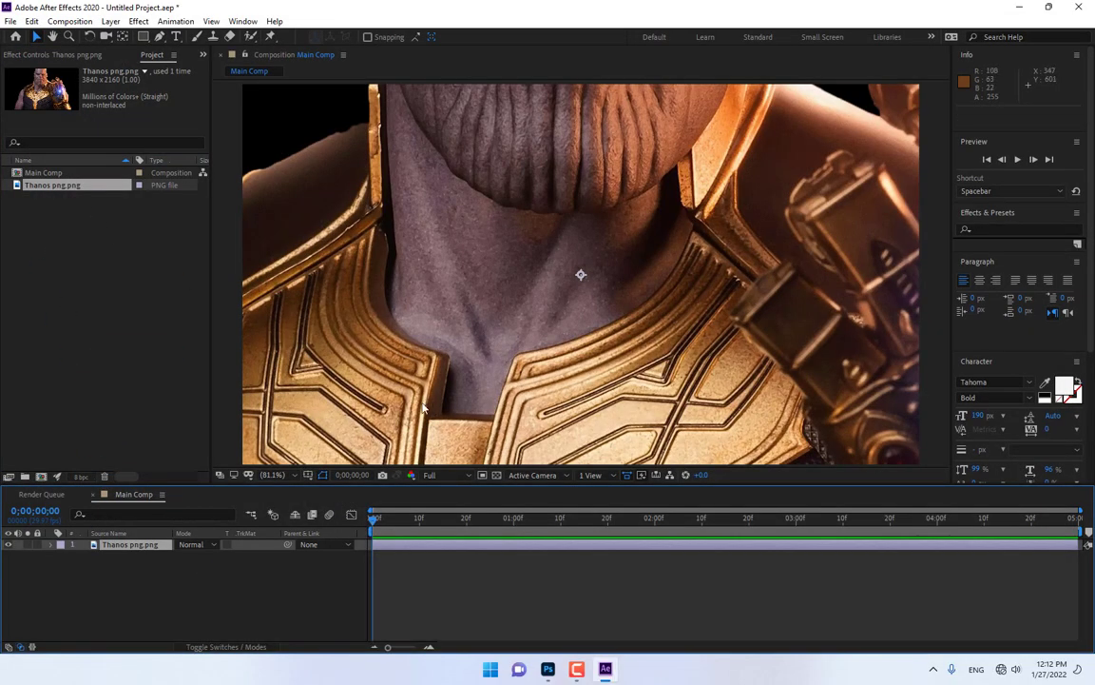
scroll(433, 391, "down", 2)
scroll(435, 362, "down", 2)
right_click(552, 286)
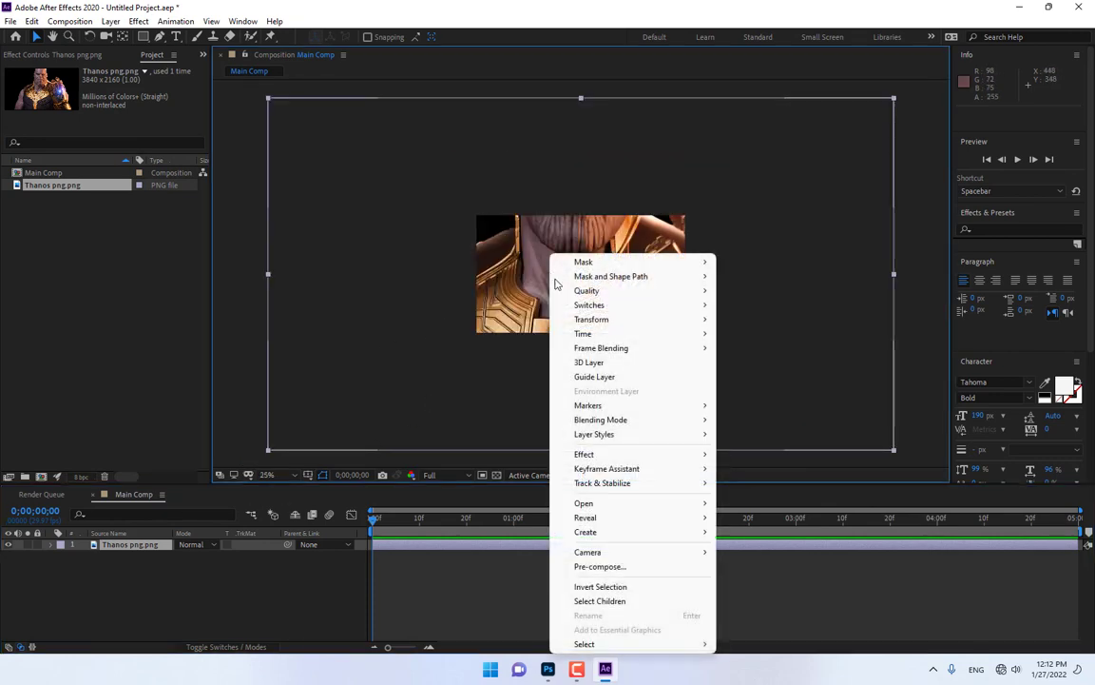
mouse_move(606, 323)
left_click(751, 495)
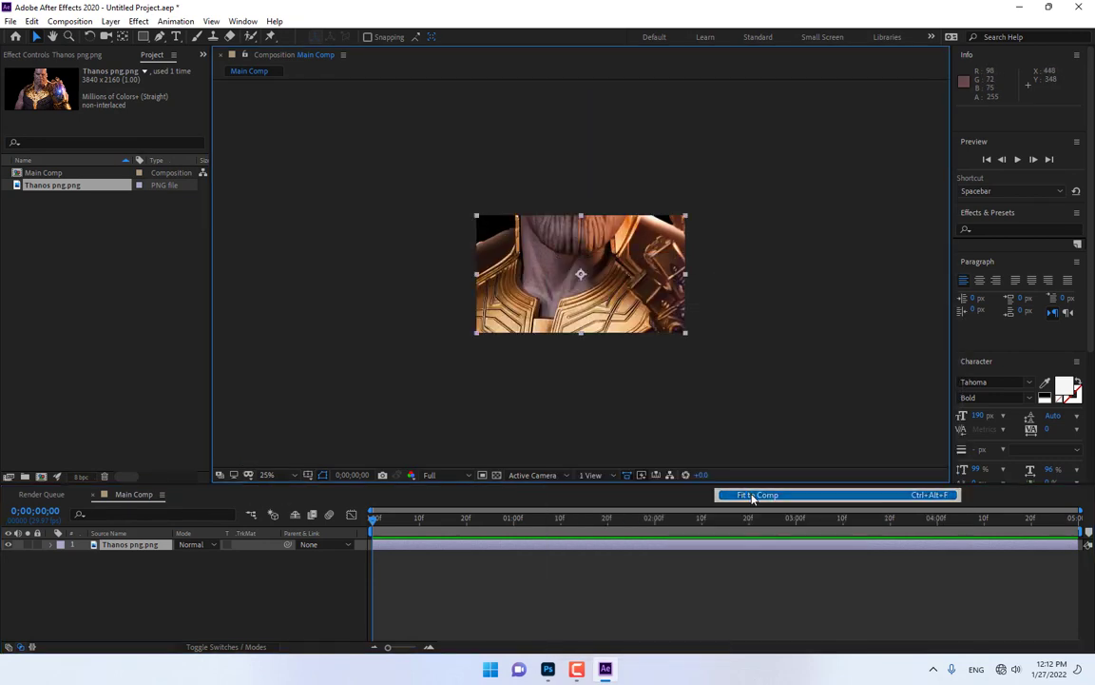
scroll(611, 324, "up", 2)
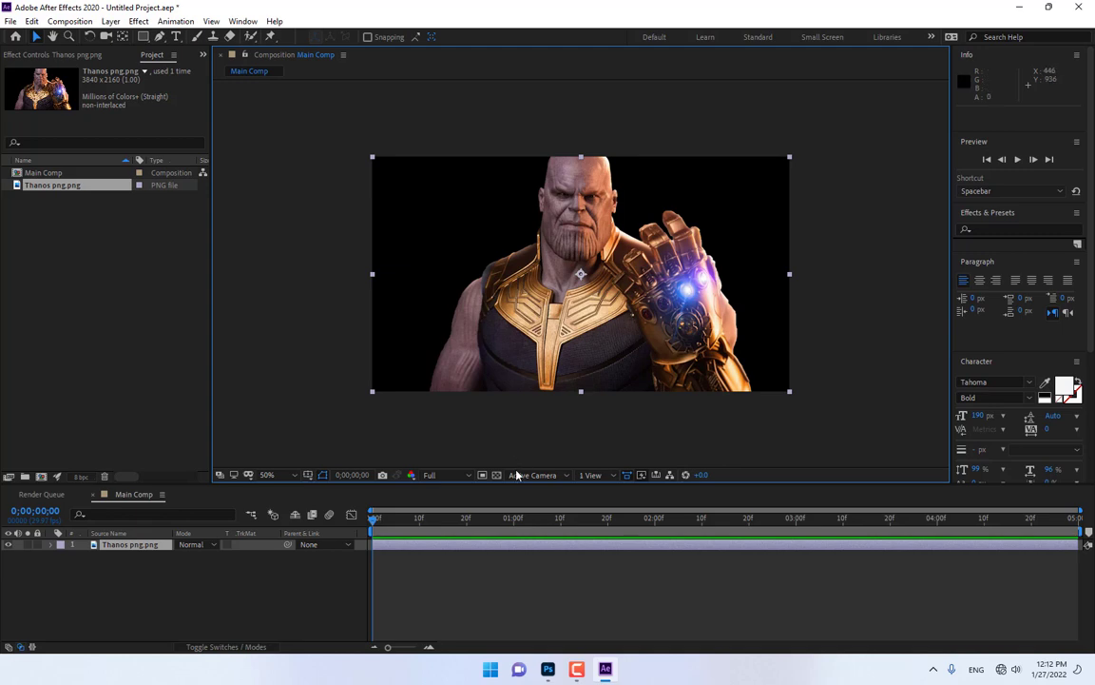
Pre-compose the Thanos layer, moving all attributes, into a new comp named Thanos Wip.
right_click(125, 544)
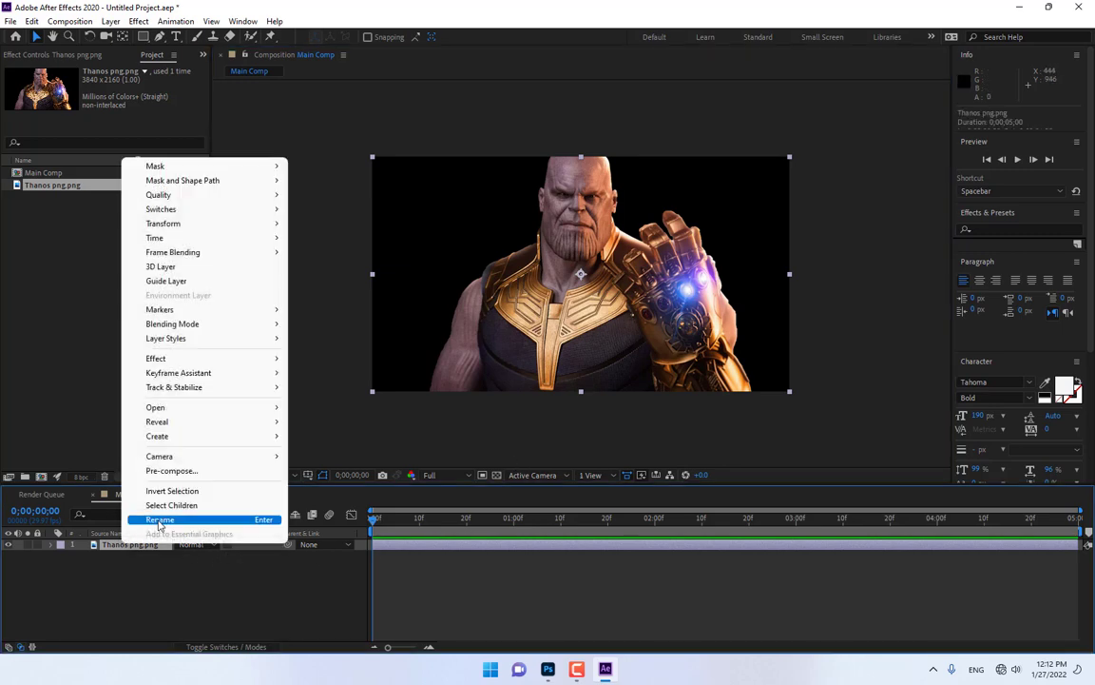
left_click(193, 473)
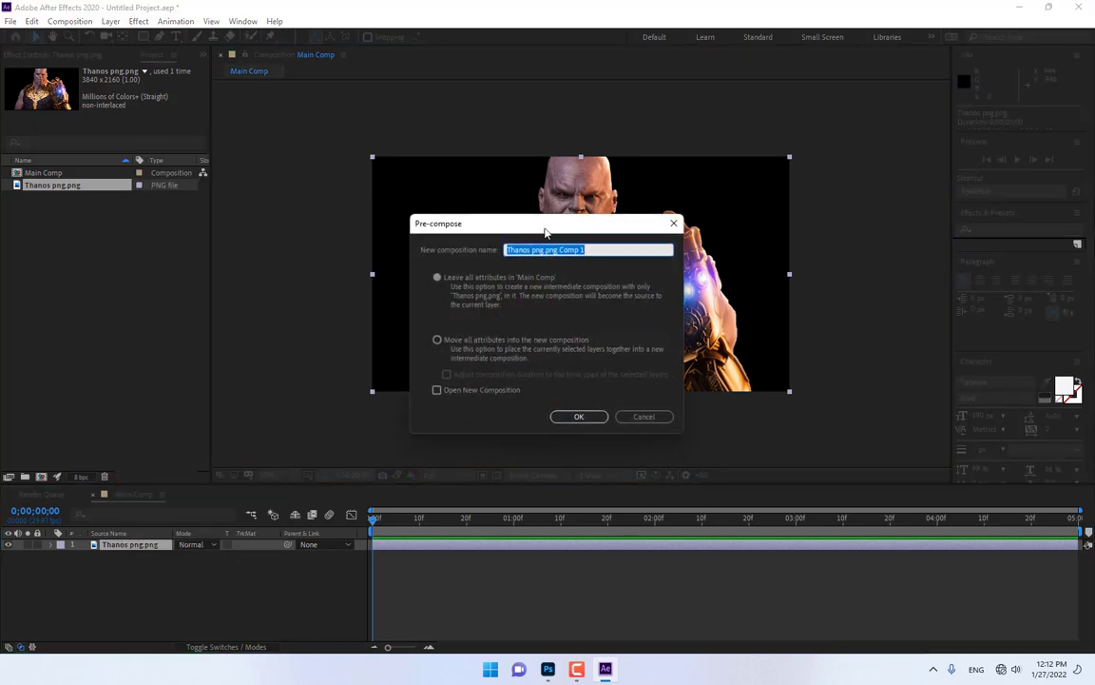
left_click_drag(545, 231, 858, 351)
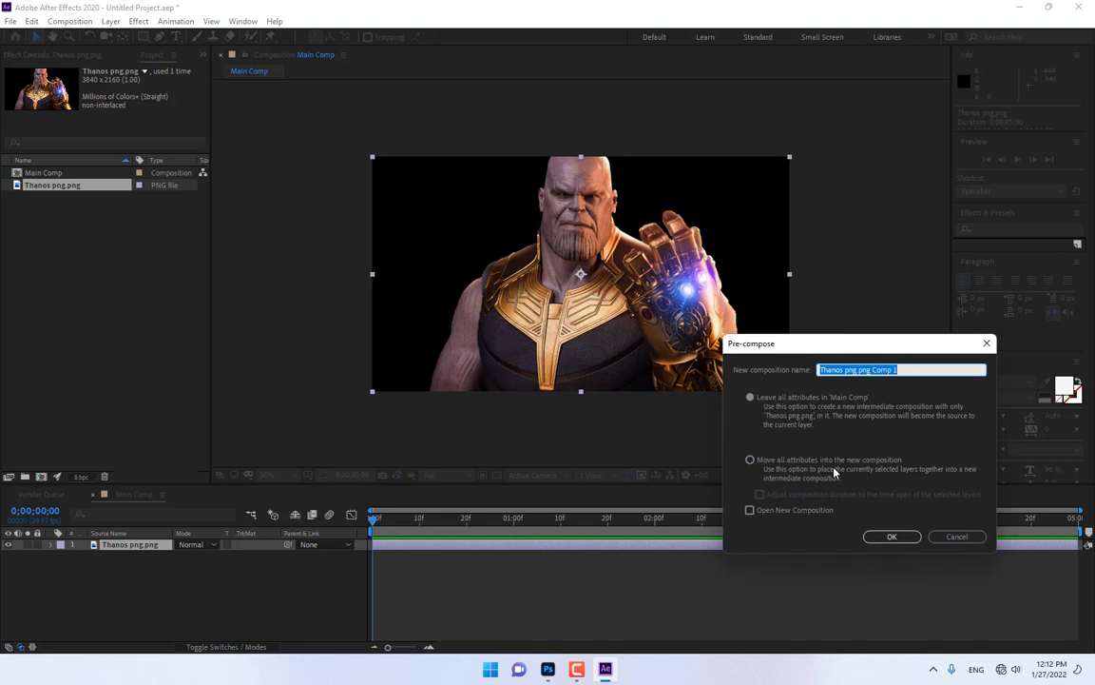
left_click(766, 462)
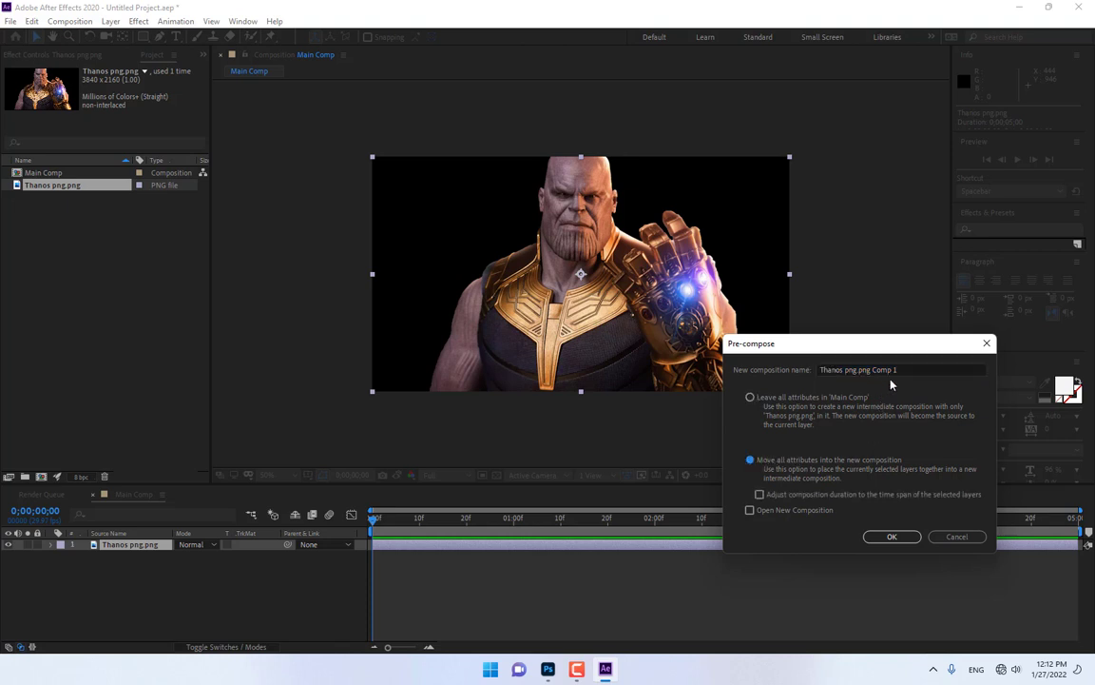
left_click_drag(897, 370, 851, 371)
key("BackSpace")
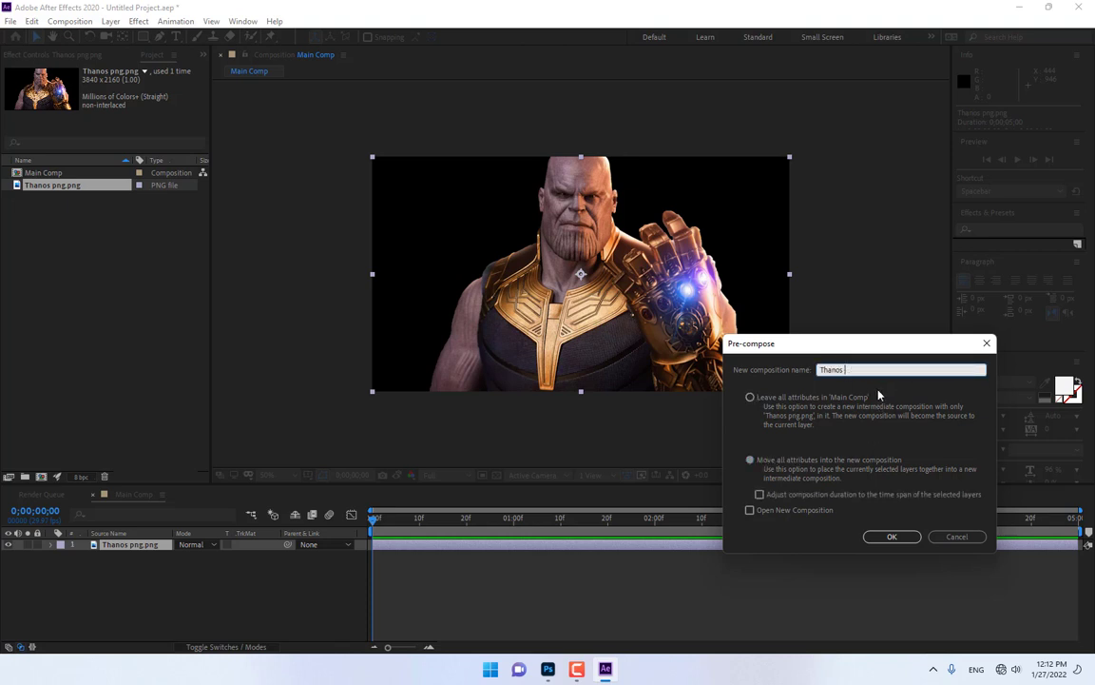
type("Wip")
key("Return")
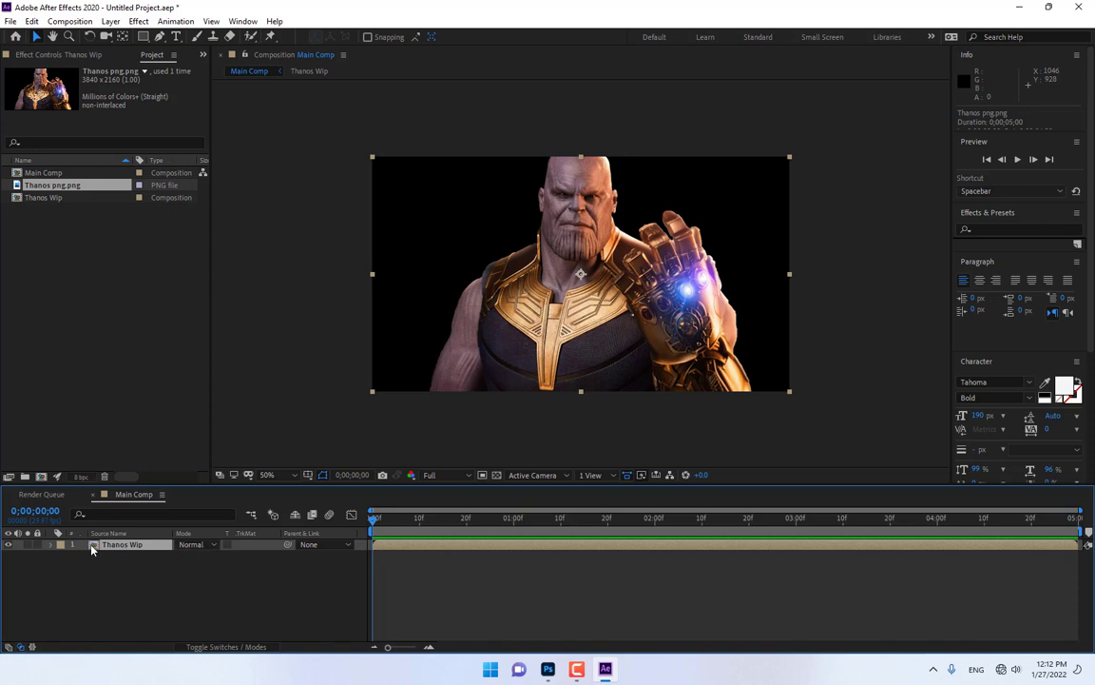
Duplicate the Thanos Wip composition in the Project panel.
left_click(130, 568)
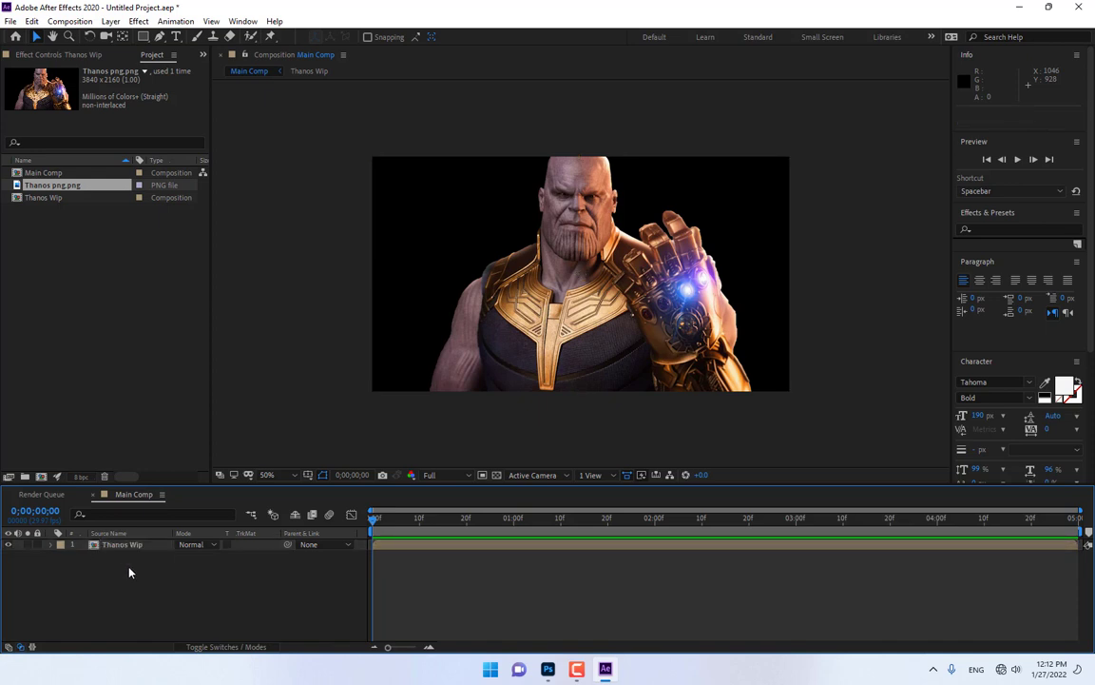
left_click(95, 546)
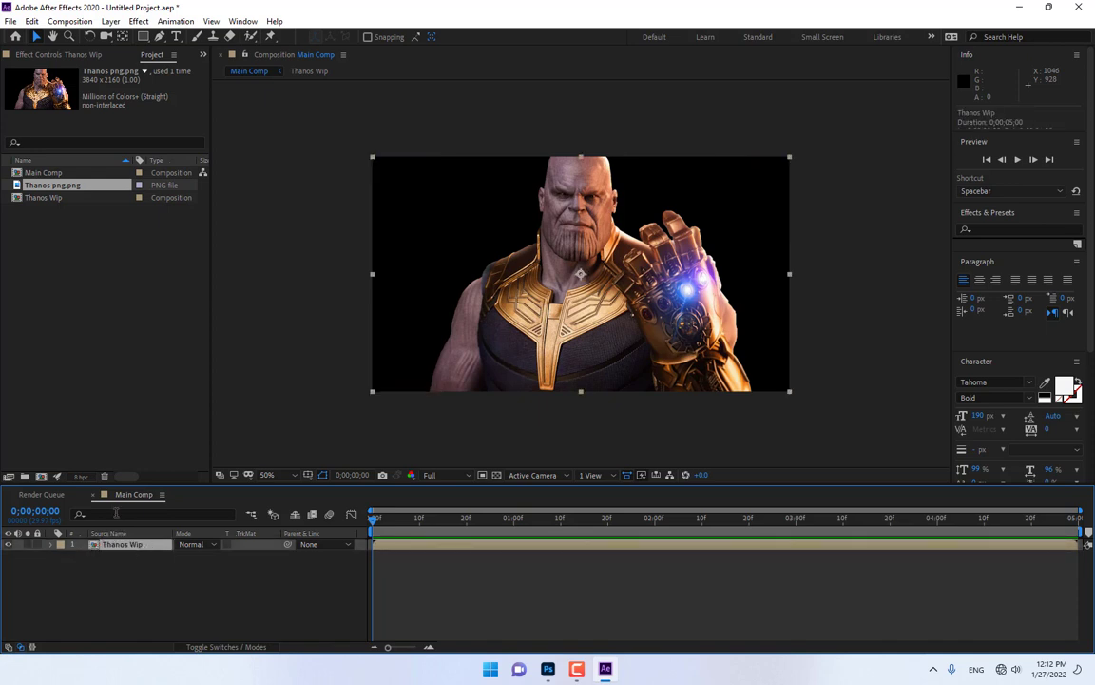
left_click(87, 261)
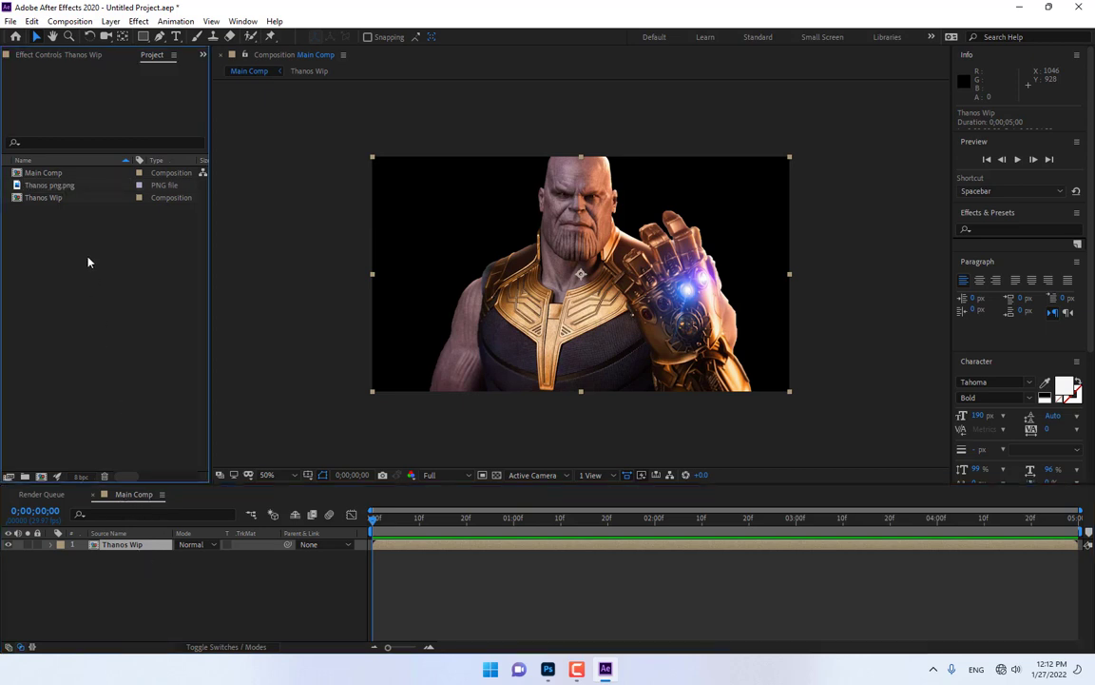
left_click(43, 199)
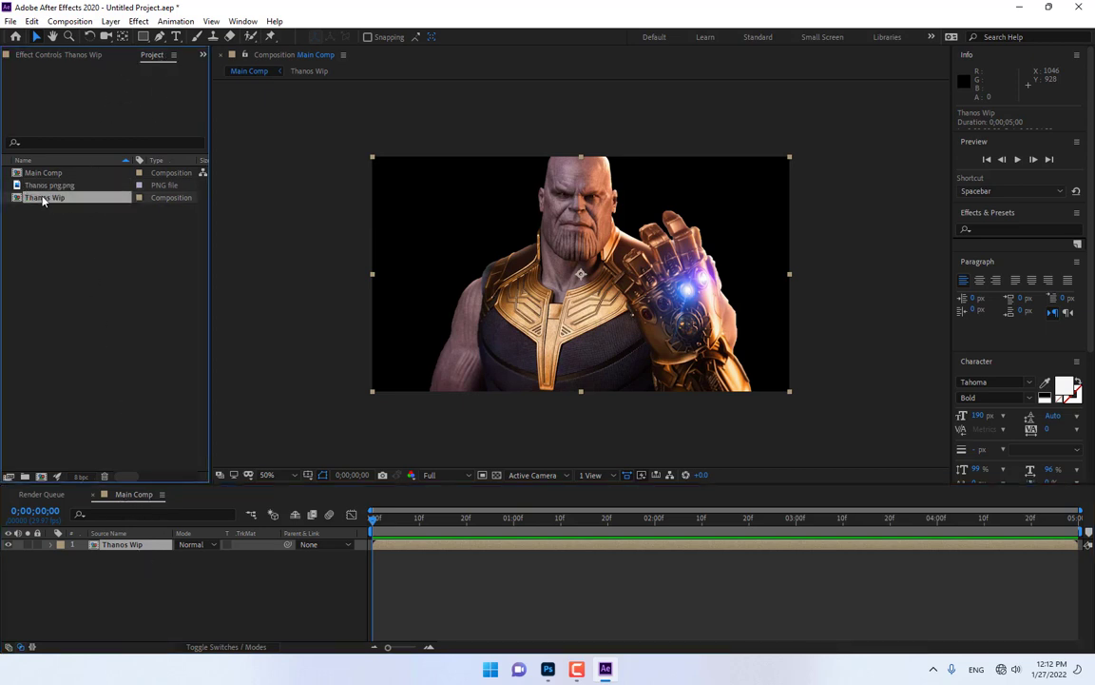
left_click(33, 22)
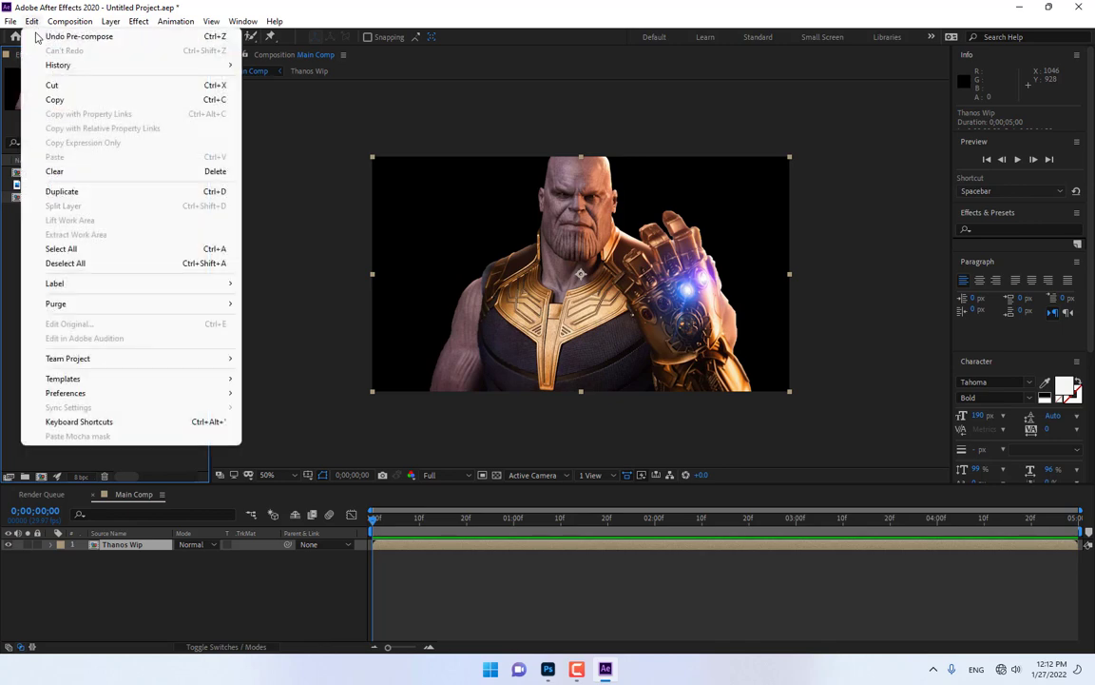
left_click(76, 192)
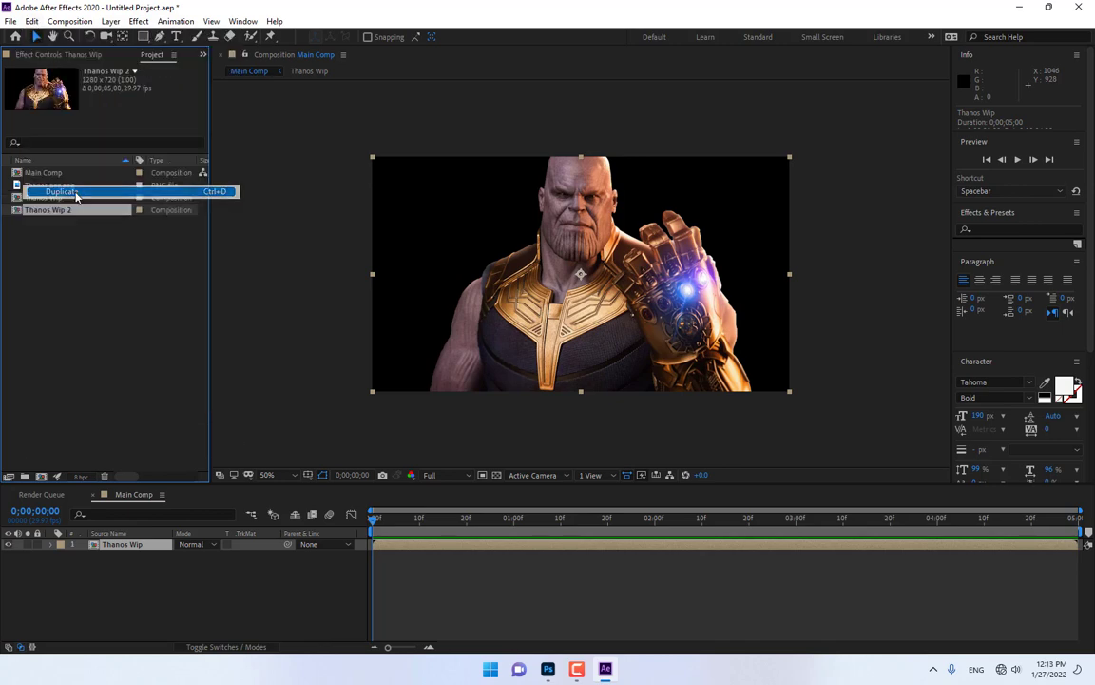
Rename the duplicate 'Thanos linear Wip', add it to Main Comp, and open Thanos Wip.
right_click(64, 208)
left_click(119, 414)
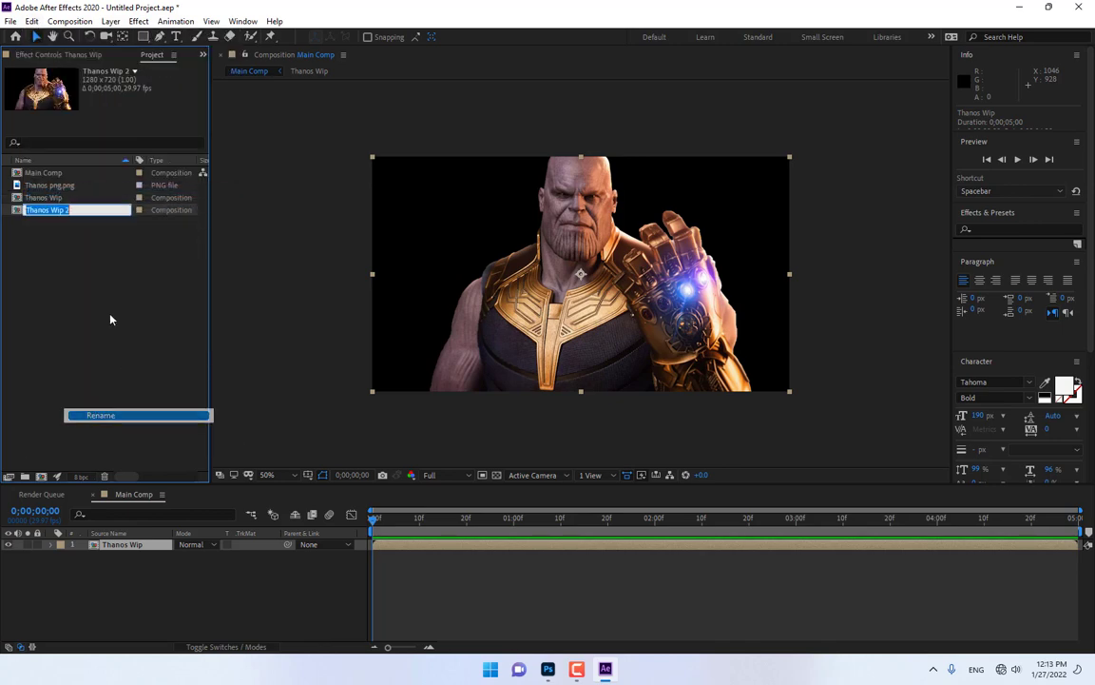
left_click(81, 210)
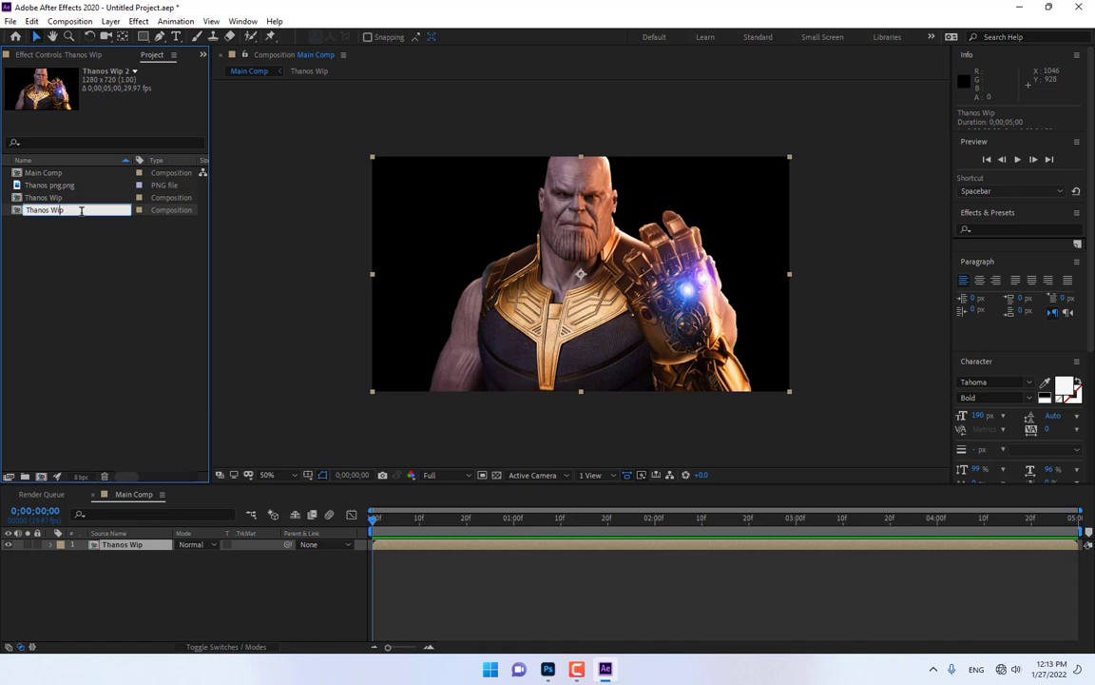
type("linear")
left_click(44, 289)
left_click_drag(52, 184, 180, 597)
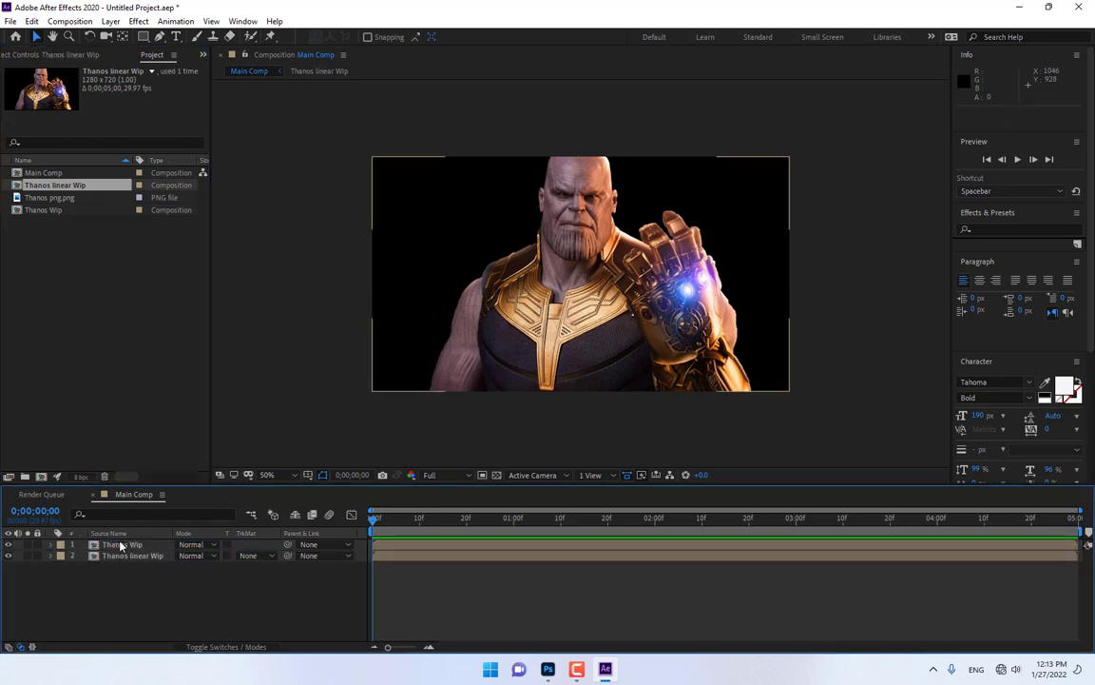
double_click(121, 545)
Add a black solid named 'Mask light' above Thanos png.png, ready to search effects.
right_click(194, 571)
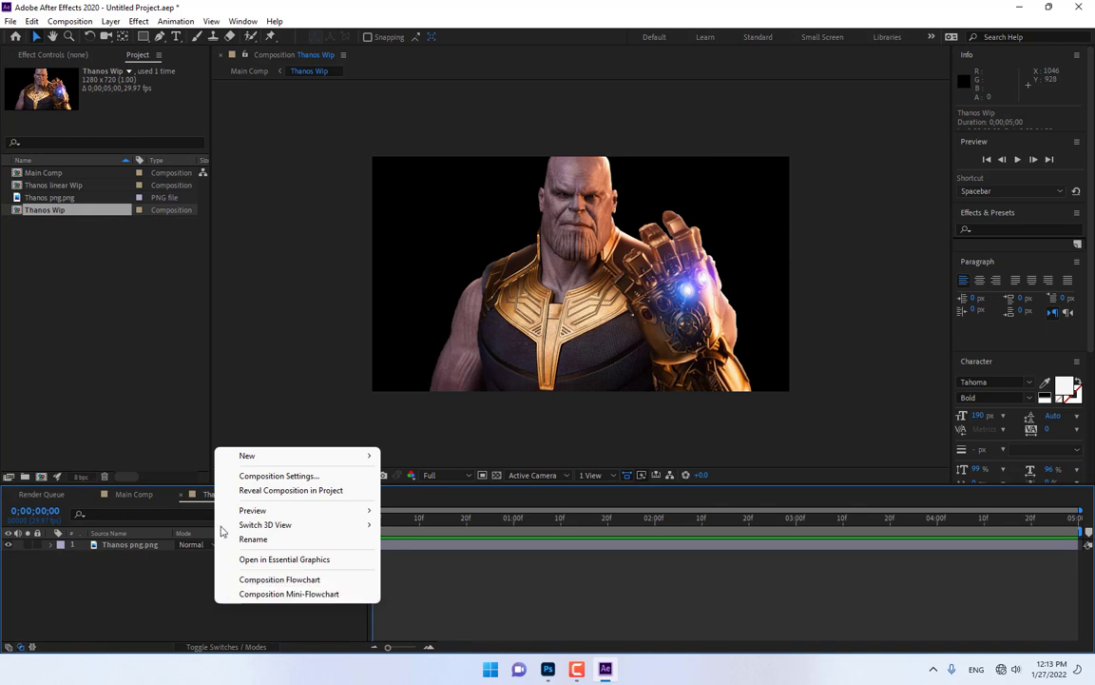
mouse_move(256, 455)
left_click(454, 492)
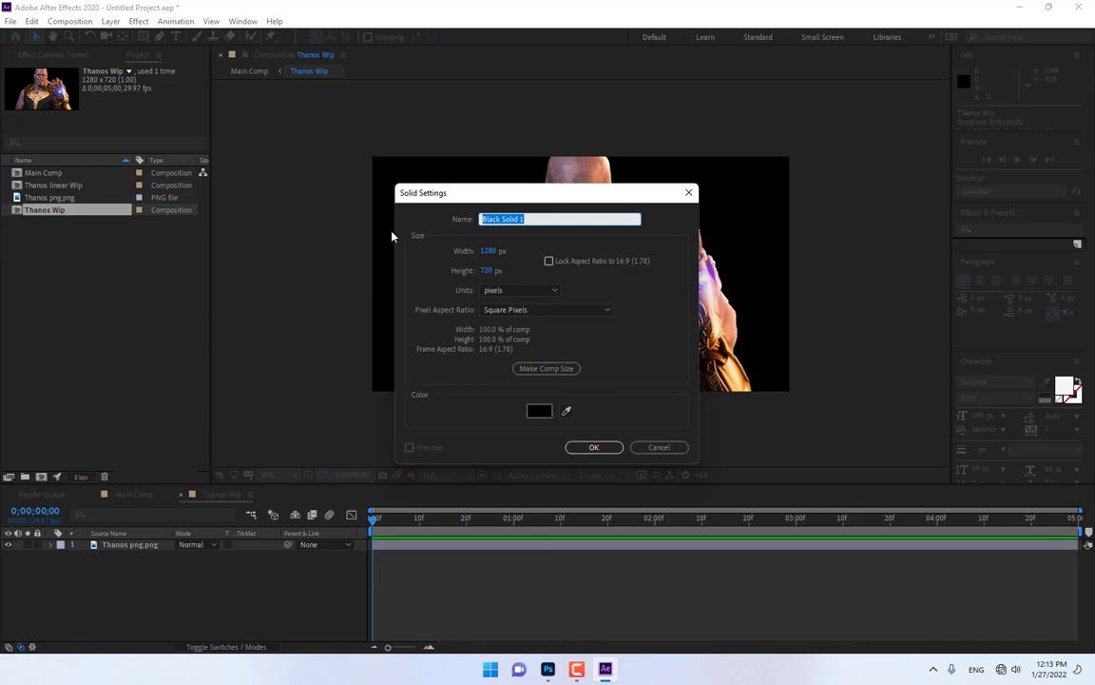
type("Mask")
type(" light")
key("Return")
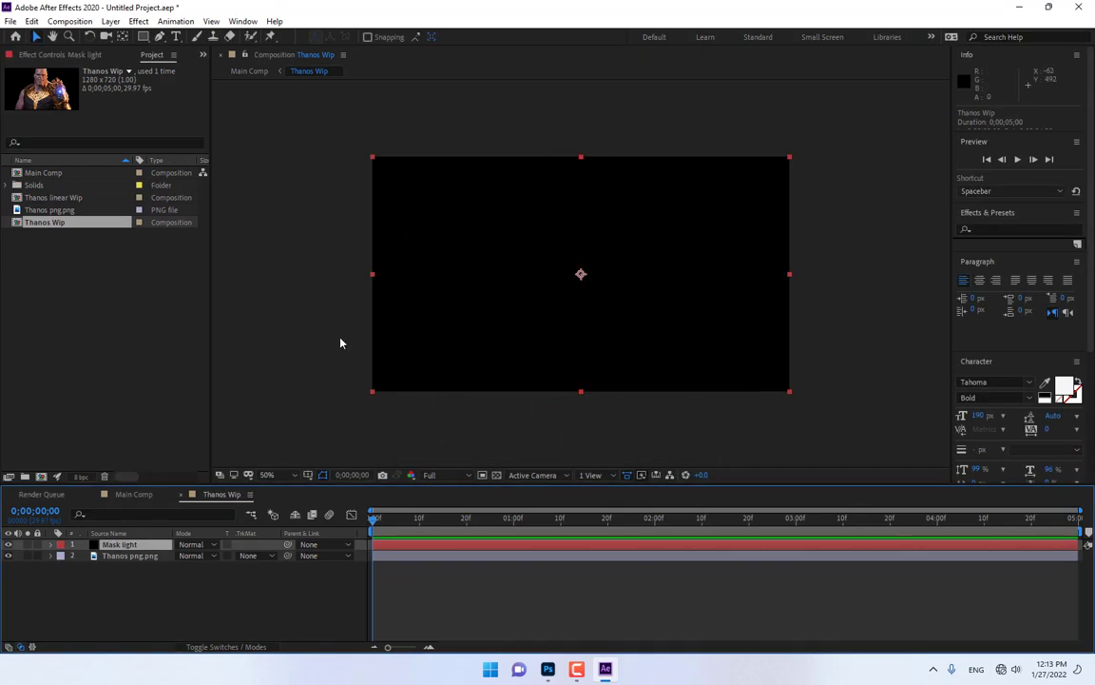
left_click(1006, 229)
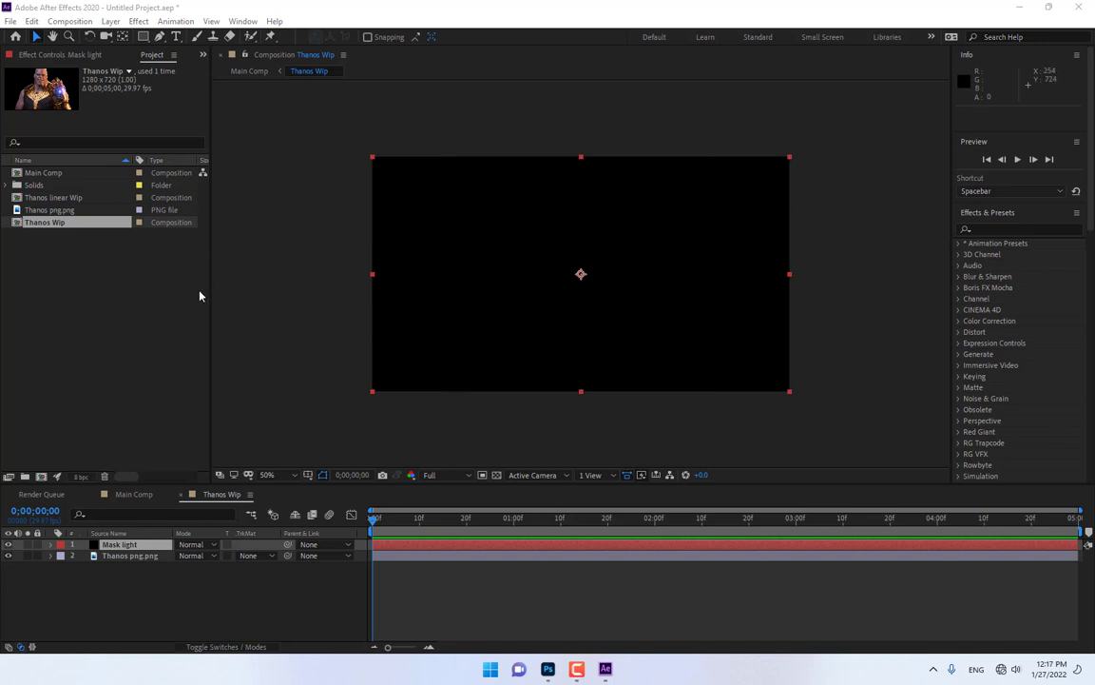
left_click(993, 228)
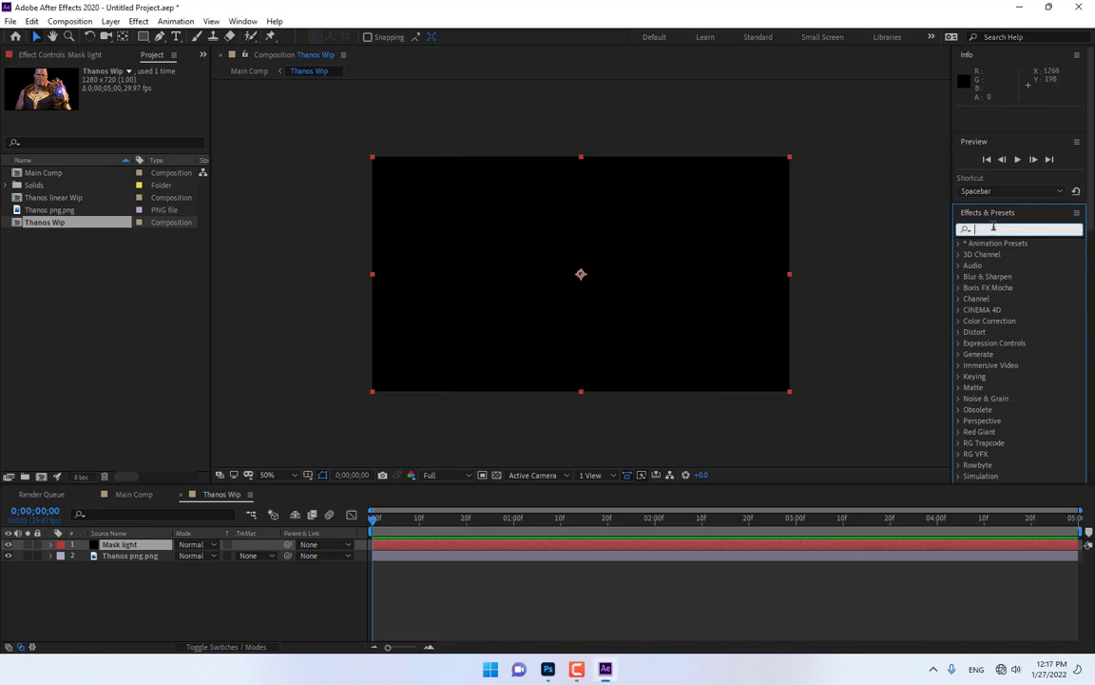
Search 'cc light', apply CC Light Wipe to Mask light, then remove it.
type("cc light")
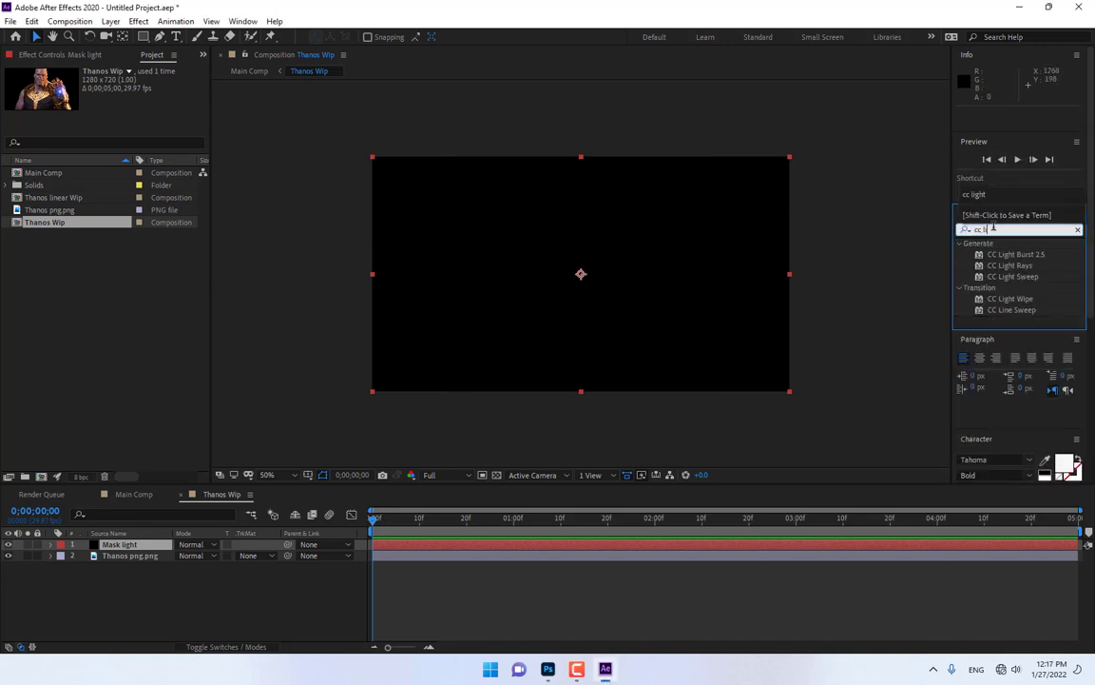
left_click_drag(1010, 299, 521, 242)
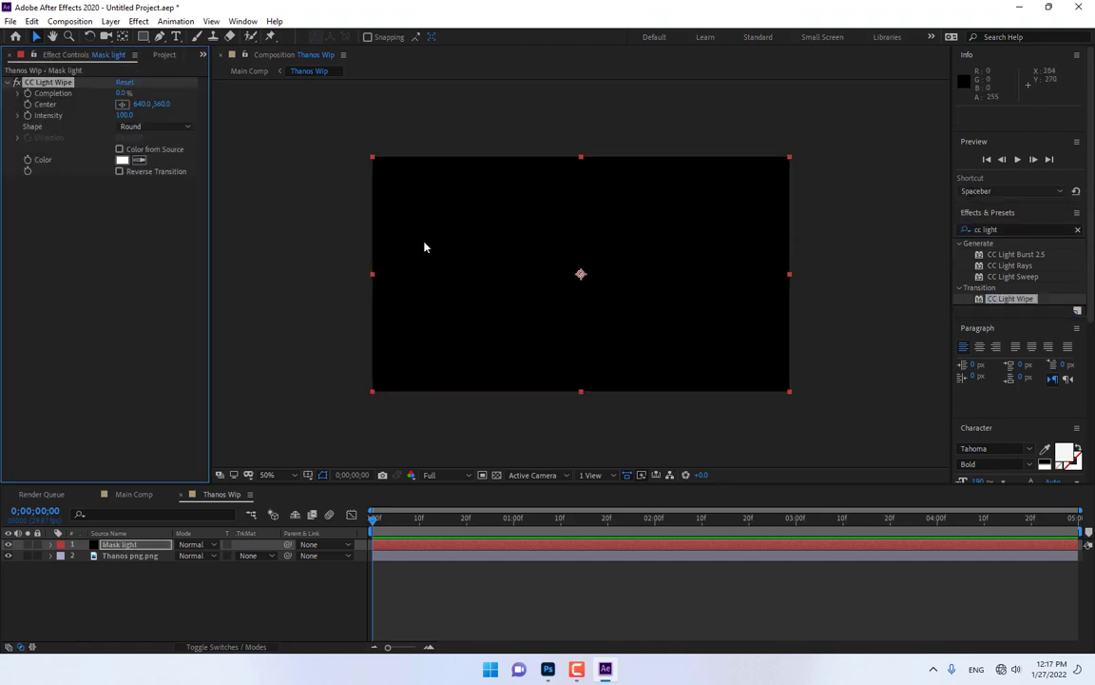
left_click(62, 89)
key("Delete")
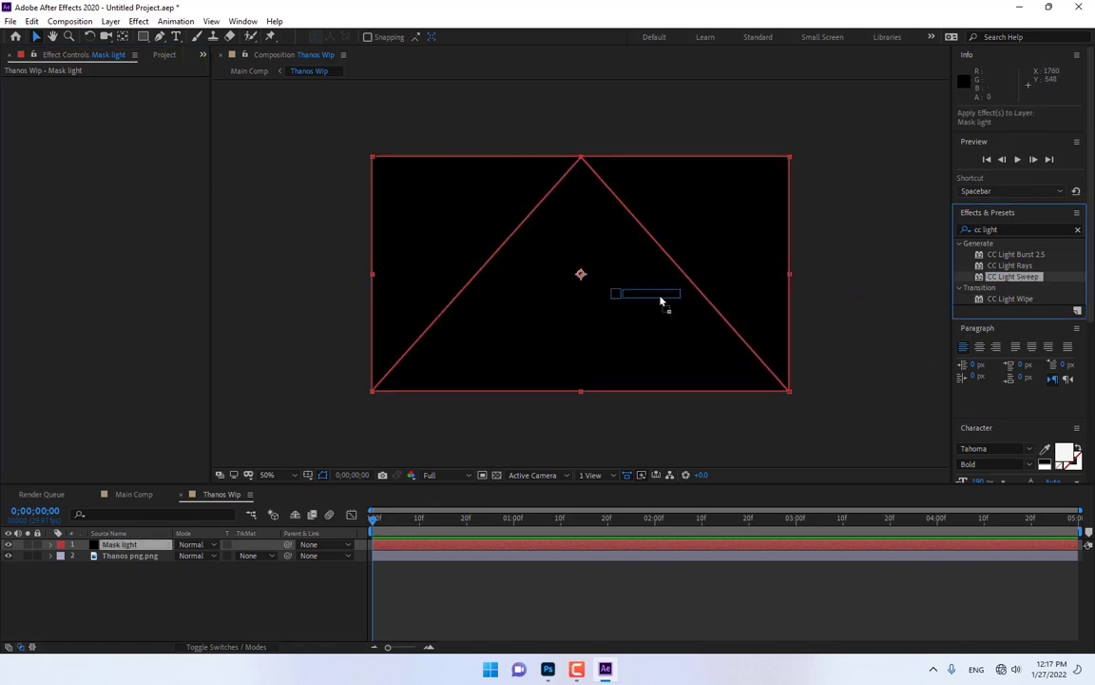
Apply CC Light Sweep with Direction 0, centred slightly left at 578,162.
left_click_drag(1013, 277, 656, 303)
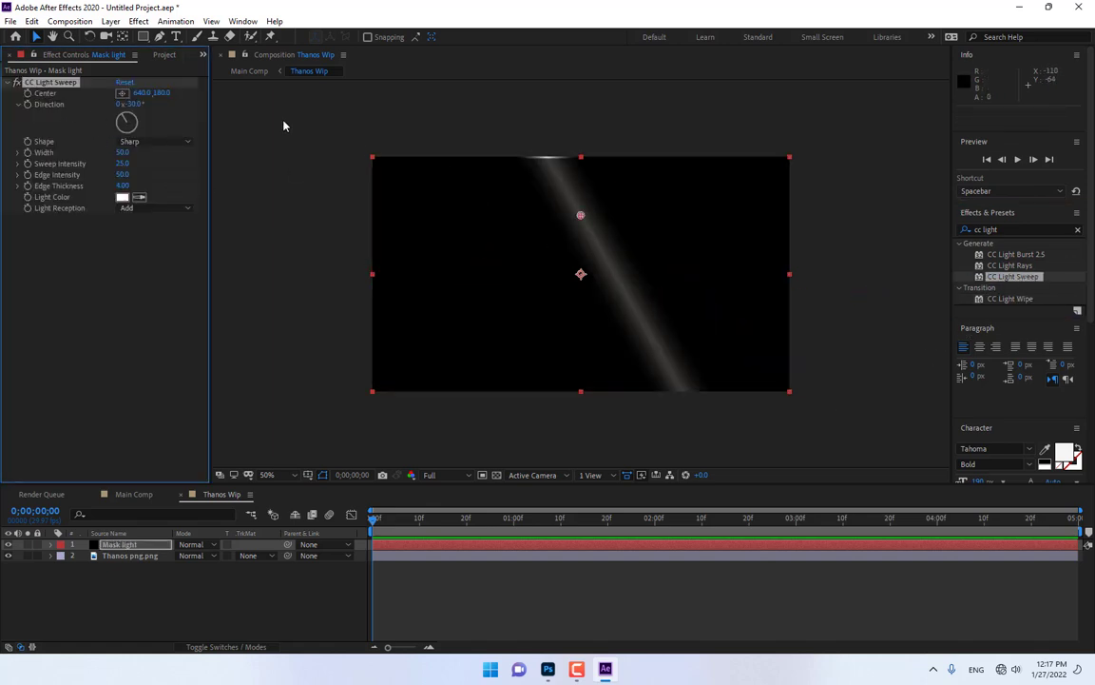
left_click(133, 103)
type("0")
key("Return")
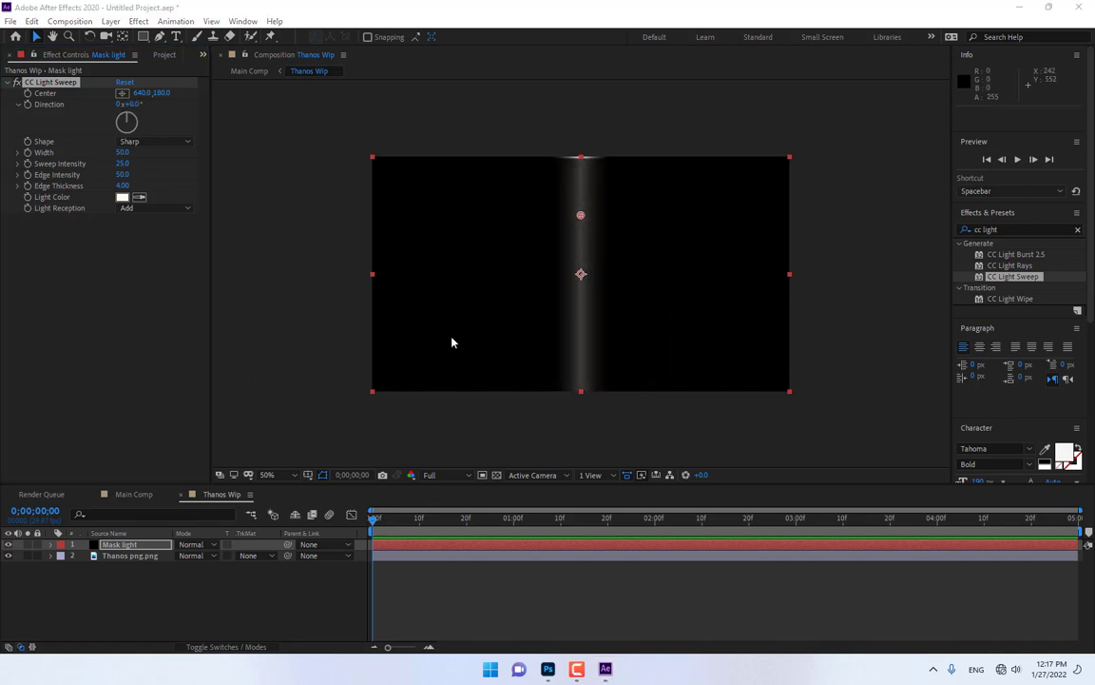
mouse_move(581, 214)
left_mouse_down()
mouse_move(372, 198)
mouse_move(565, 211)
left_mouse_up()
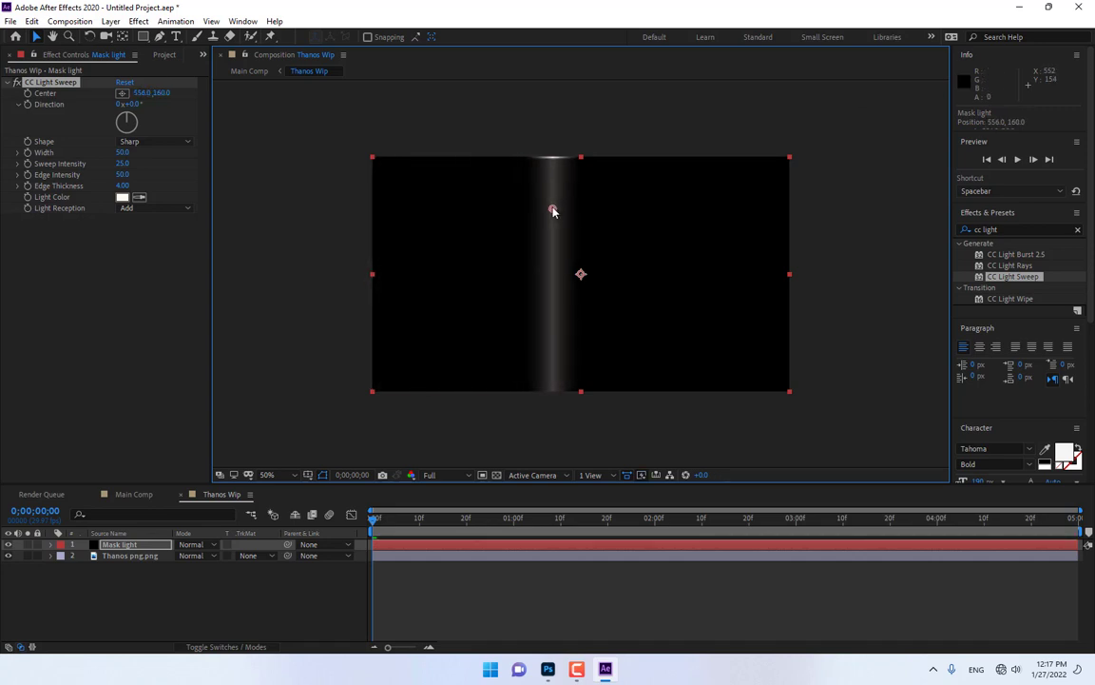
left_click(118, 543)
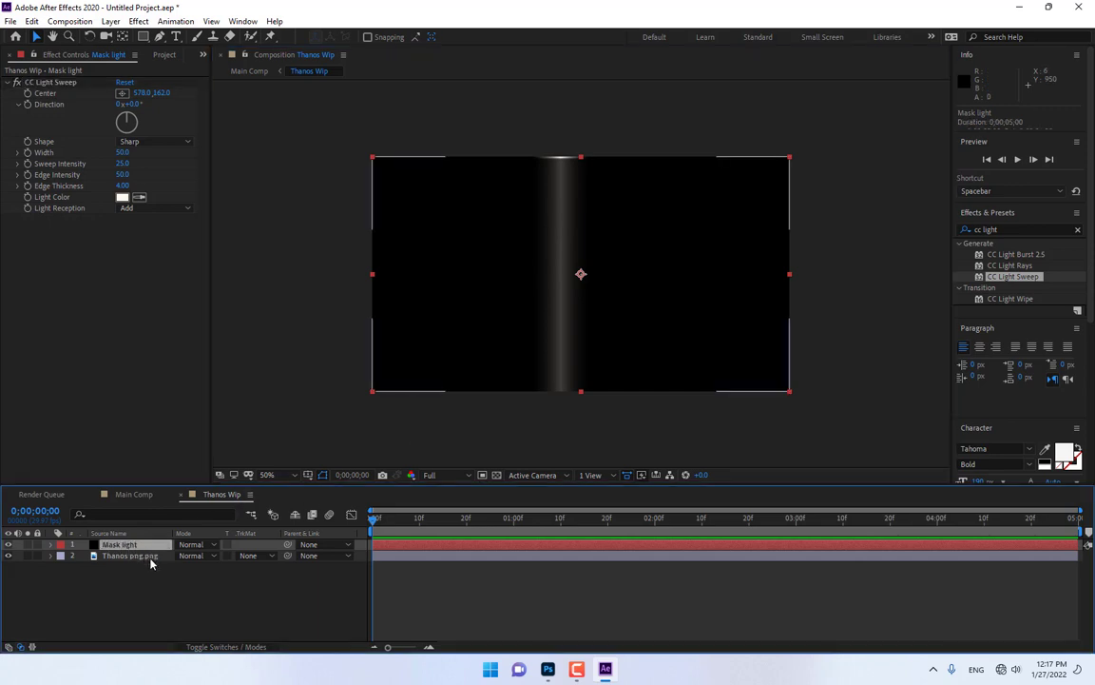
Set Thanos png.png's track matte to Luma Matte from Mask light and move the sweep centre to 0,114.
left_click(251, 555)
left_click(275, 619)
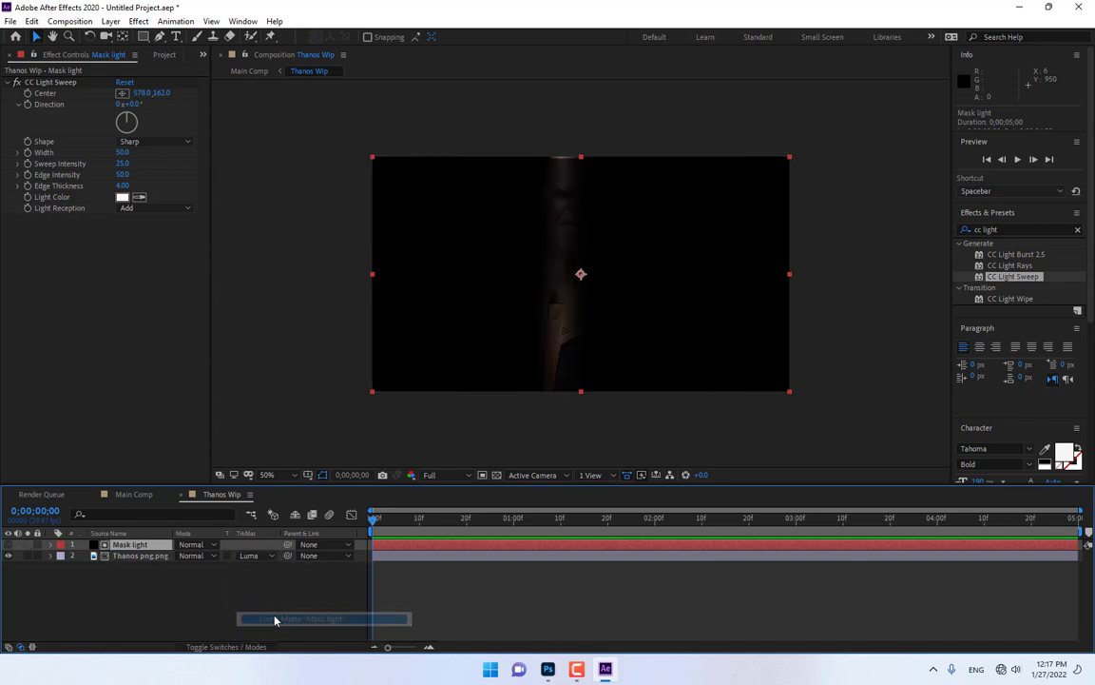
left_click(52, 84)
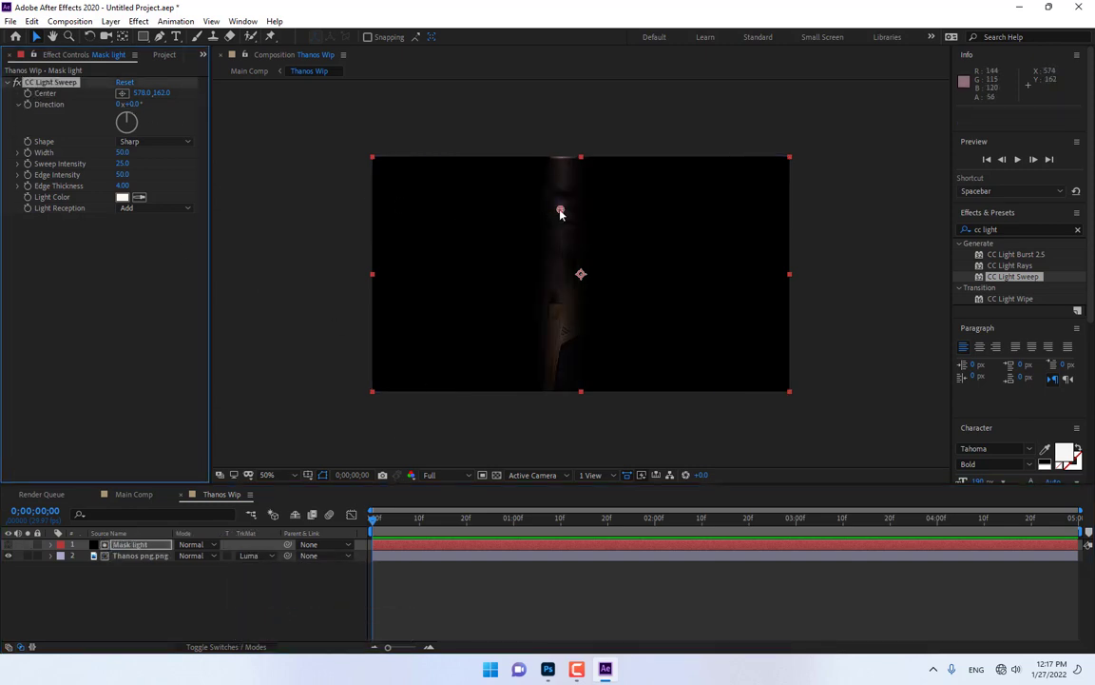
left_click_drag(560, 208, 375, 197)
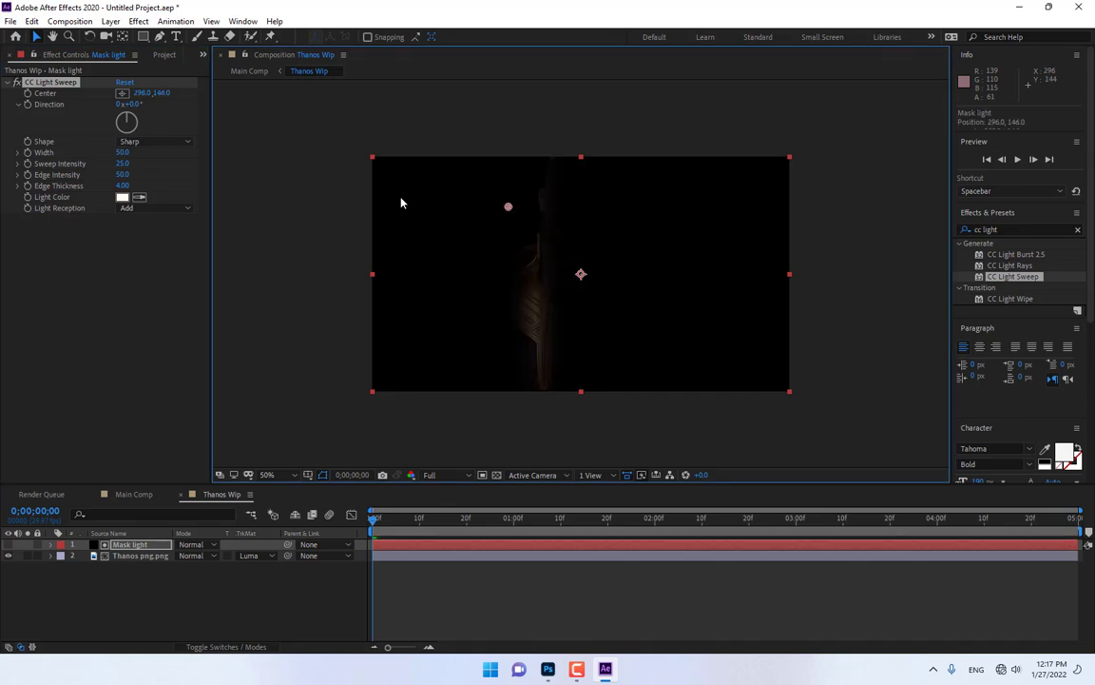
Keyframe the sweep Center at 0,114 at 1 second and 1276,170 at 4 seconds.
left_click(514, 519)
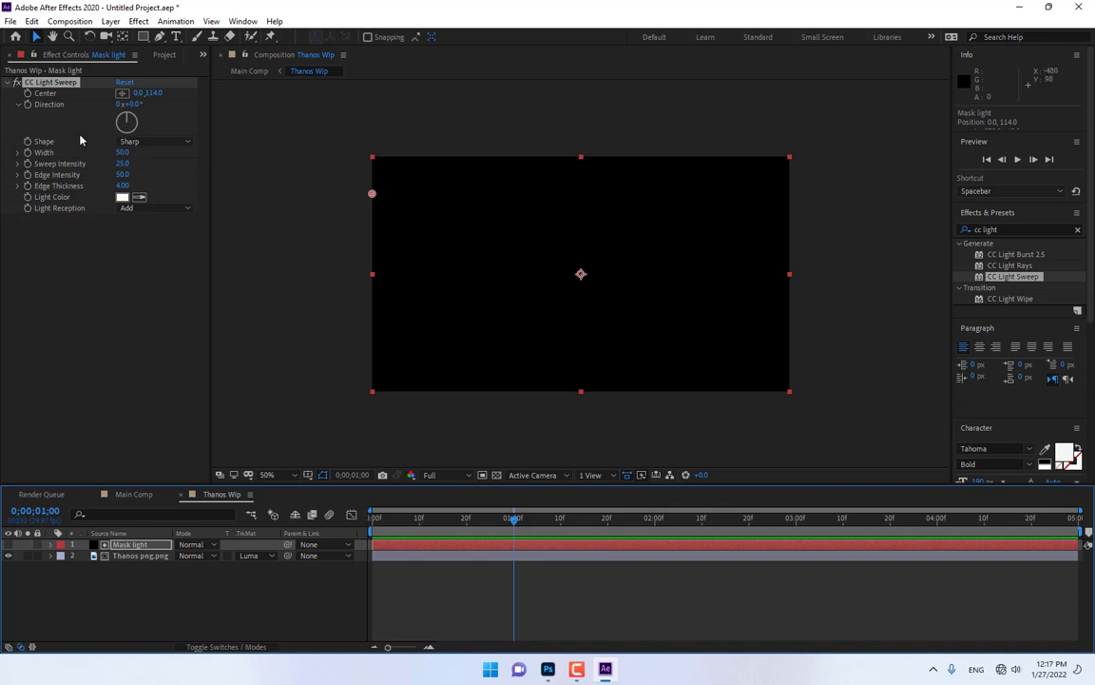
left_click(28, 94)
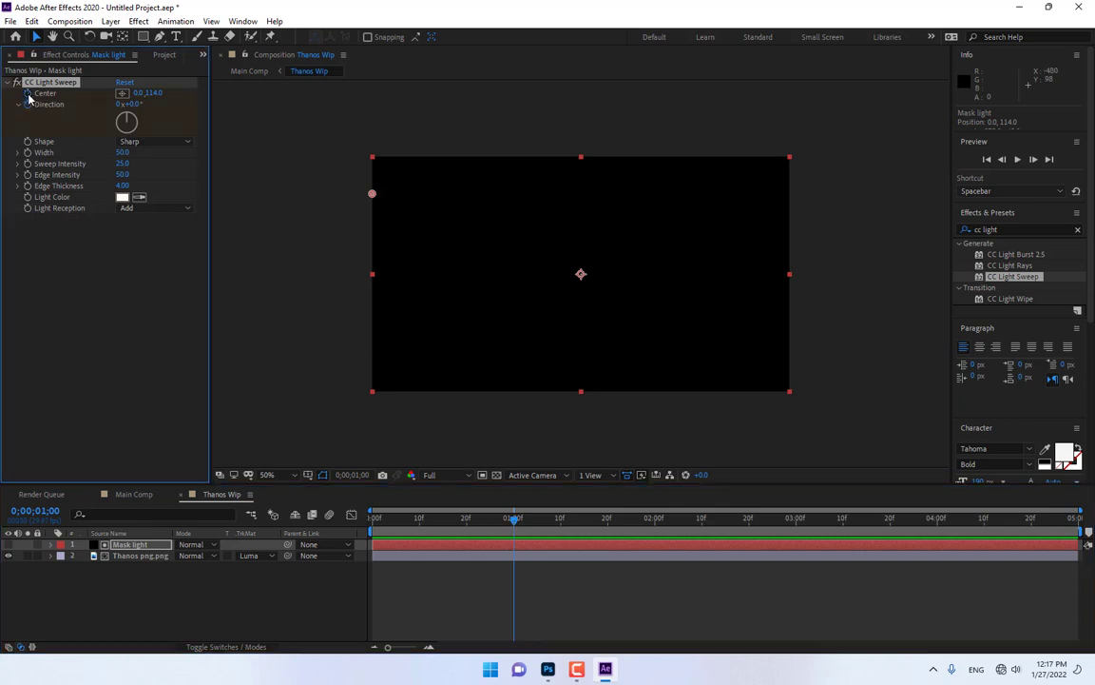
left_click(938, 523)
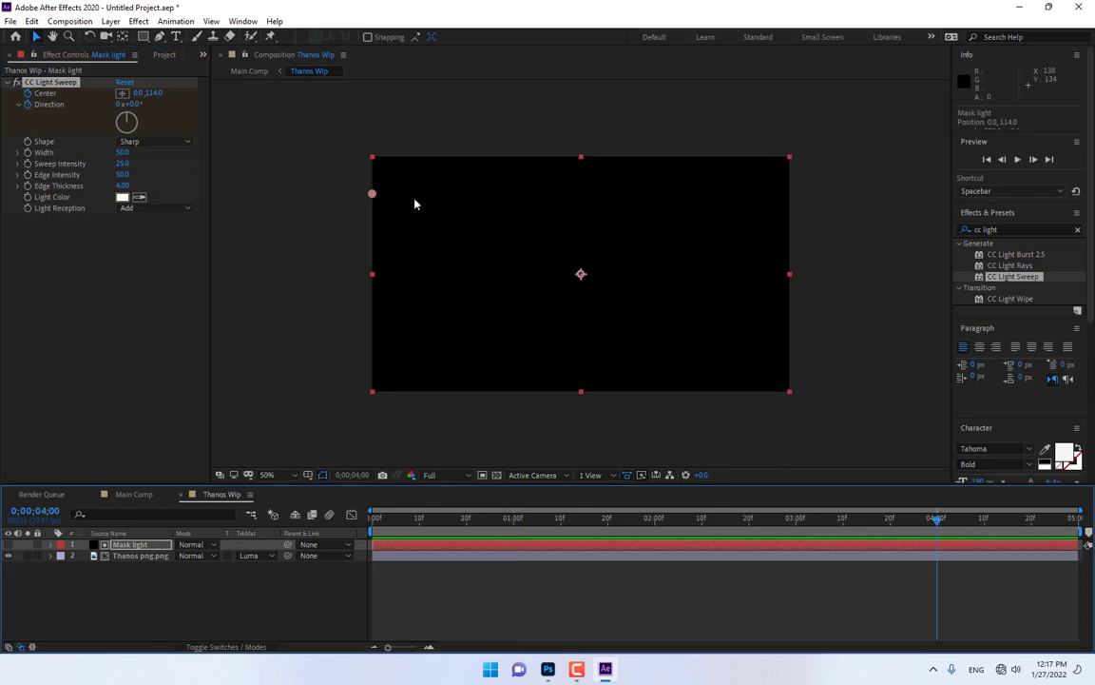
left_click_drag(370, 194, 431, 206)
left_click_drag(580, 209, 788, 213)
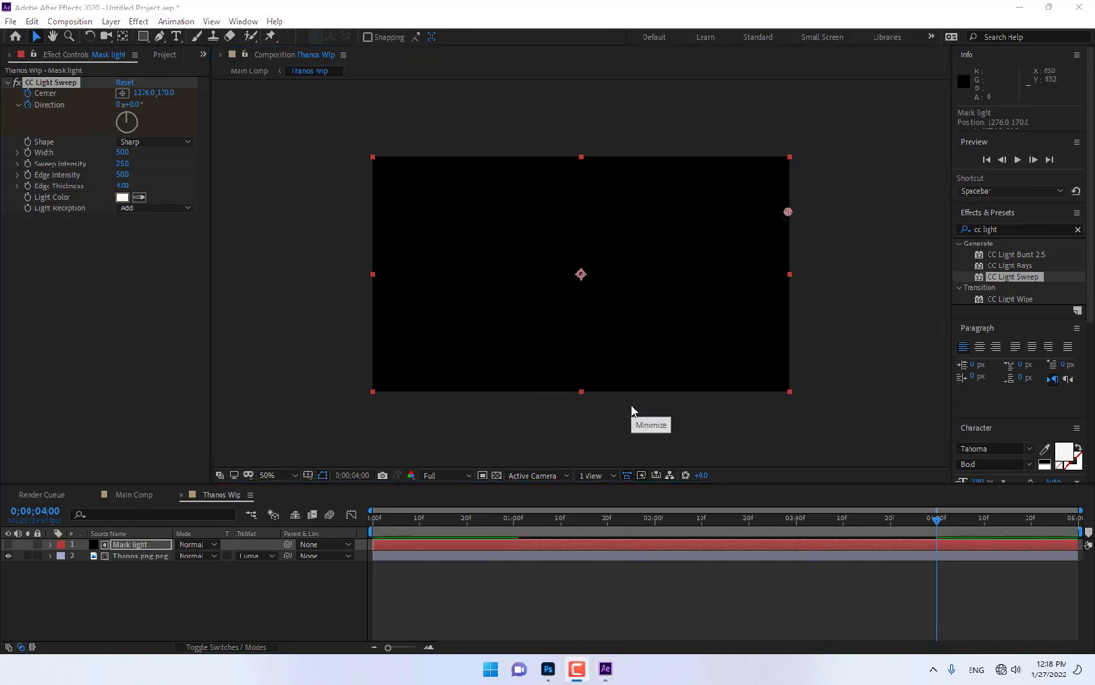
left_click(286, 570)
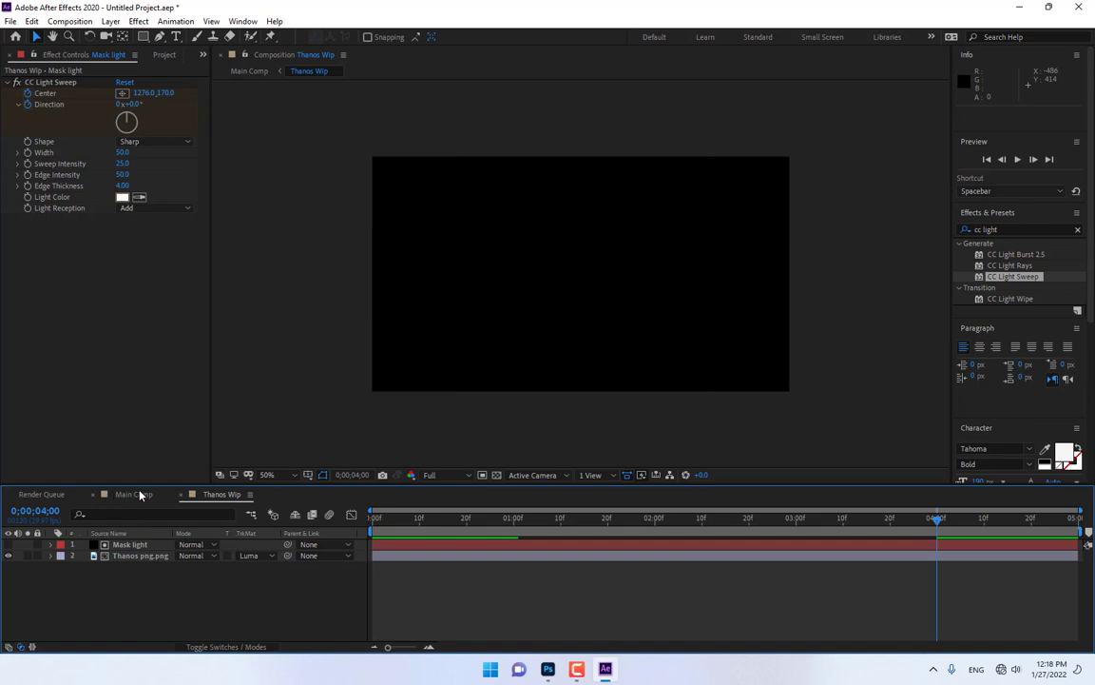
Open Thanos linear Wip and apply Linear Wipe to the Thanos png.png layer.
left_click(133, 494)
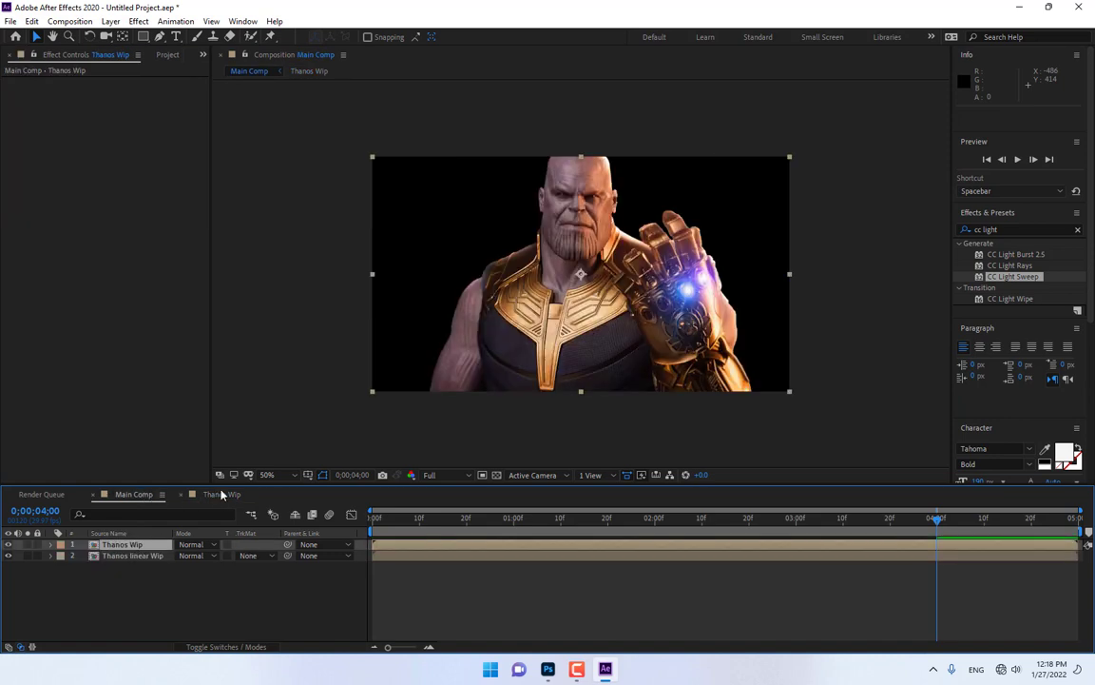
double_click(131, 556)
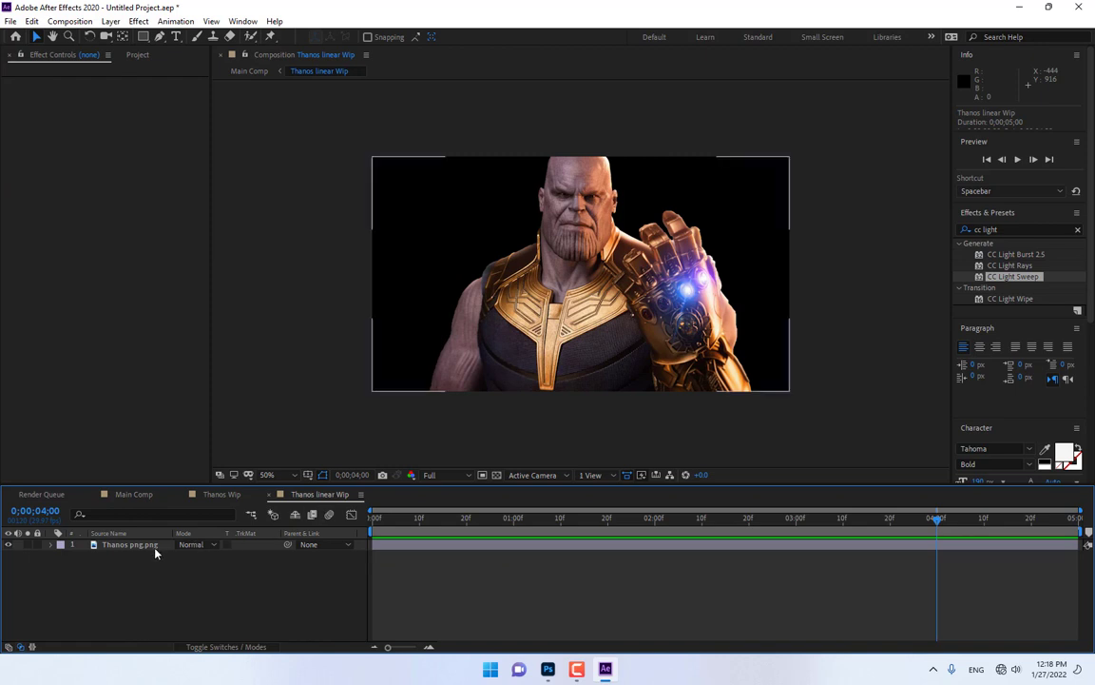
left_click(147, 545)
left_click(1003, 228)
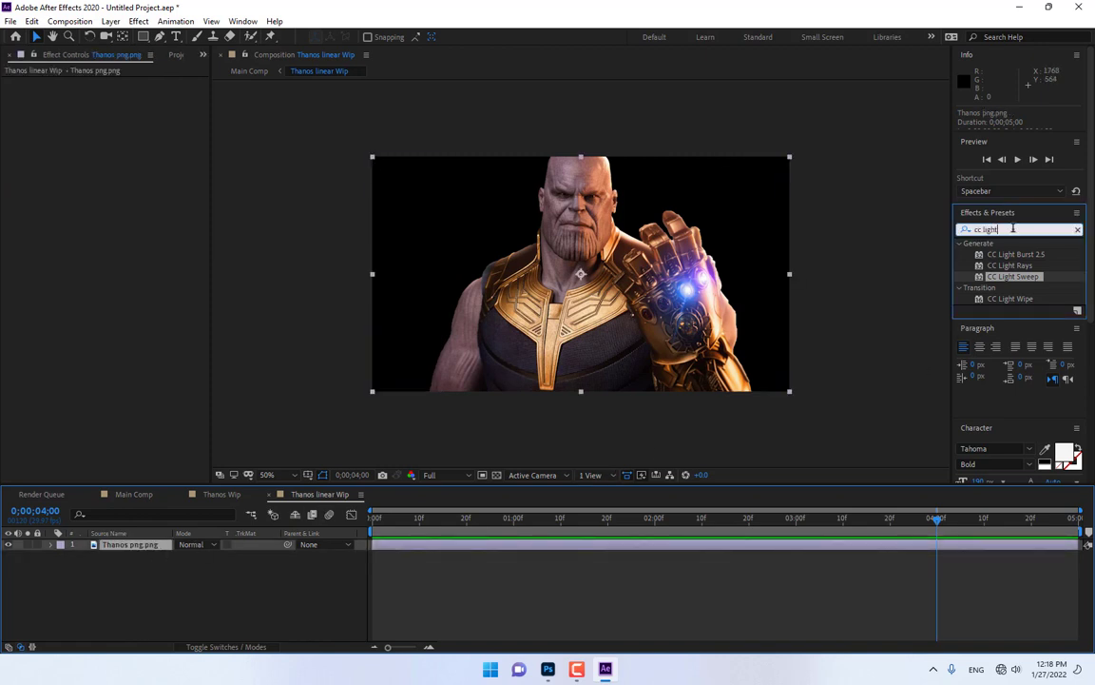
type("linear")
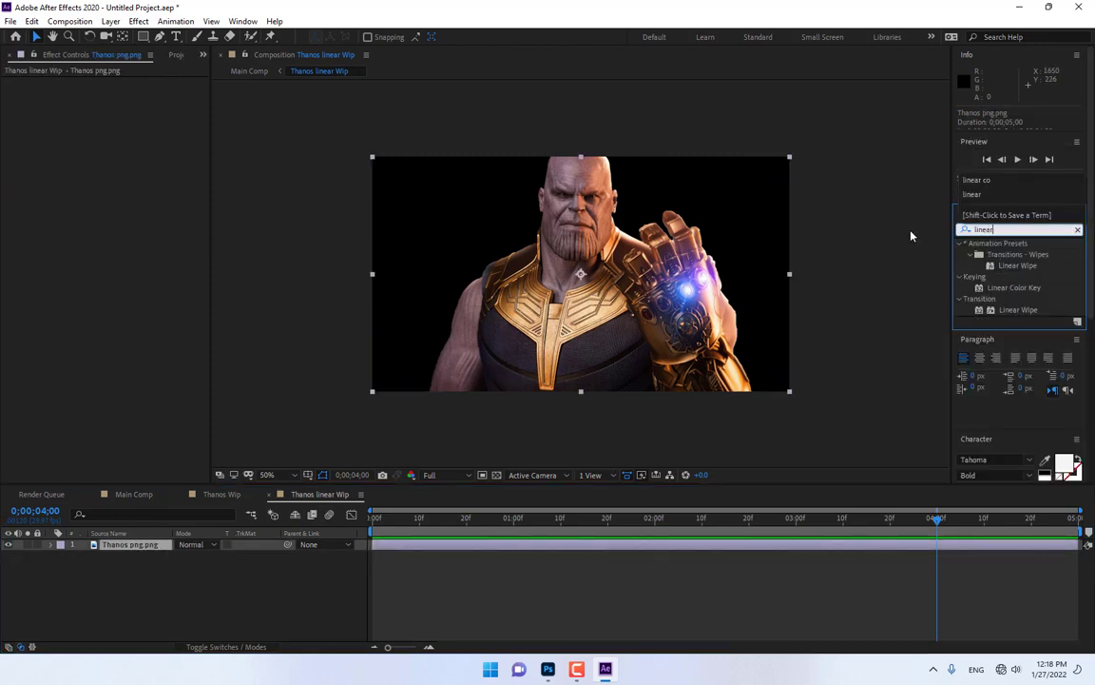
double_click(1016, 310)
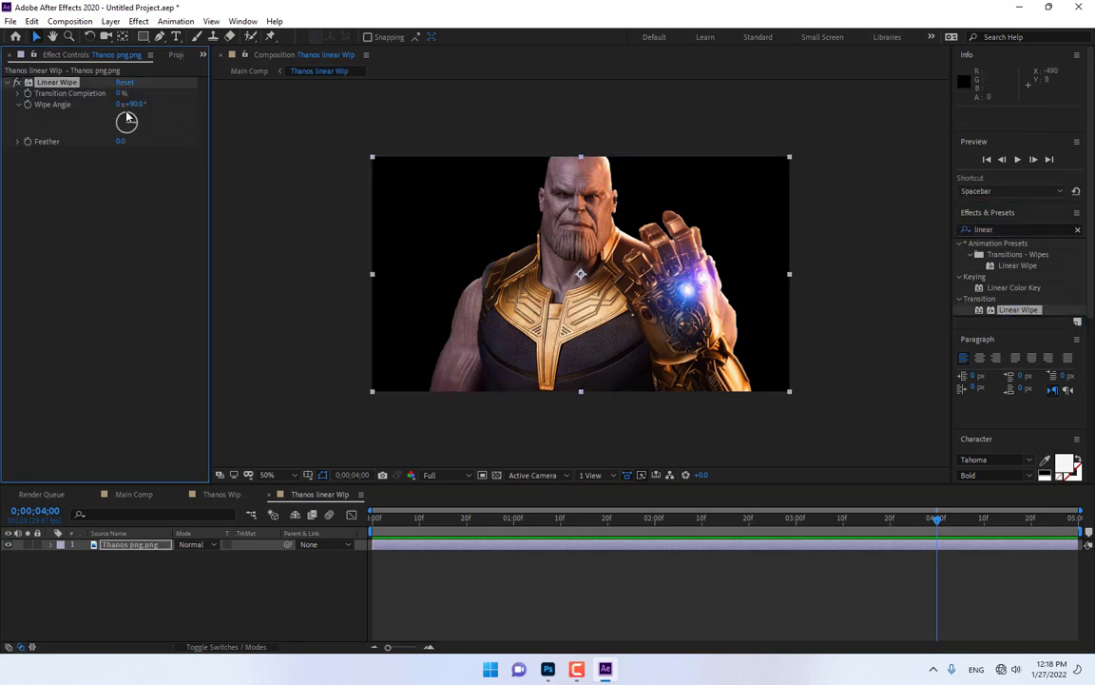
Set Feather to 220 and keyframe Transition Completion 0% at 1 second, 100% at 4 seconds.
left_click_drag(121, 92, 152, 93)
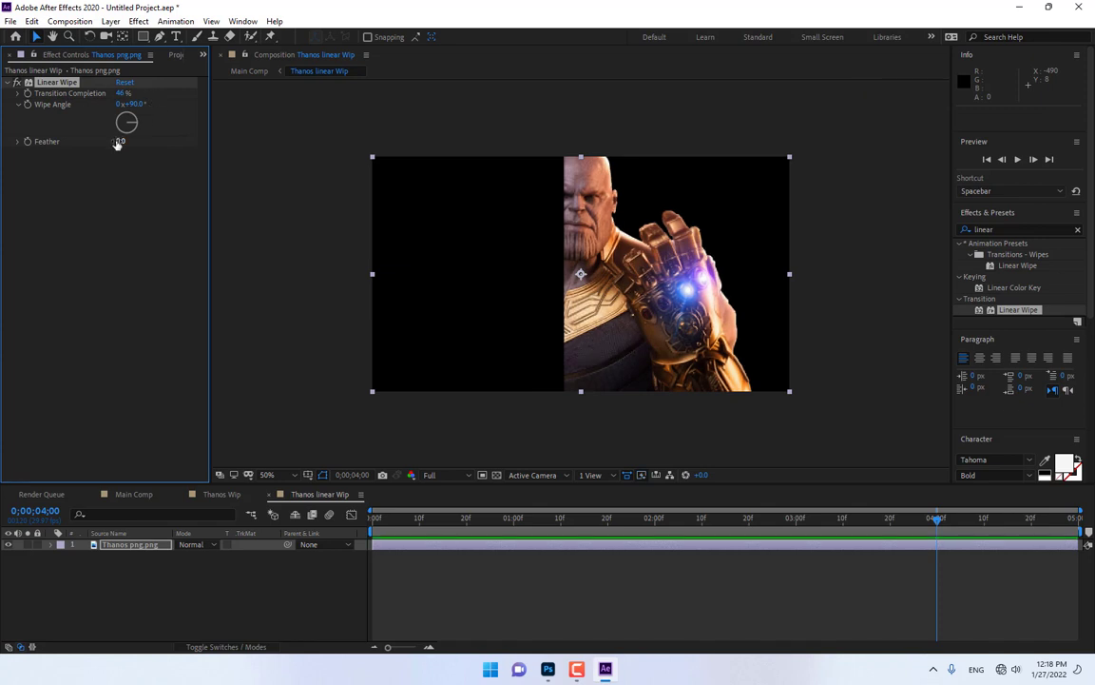
mouse_move(120, 141)
left_mouse_down()
mouse_move(257, 139)
mouse_move(249, 145)
left_mouse_up()
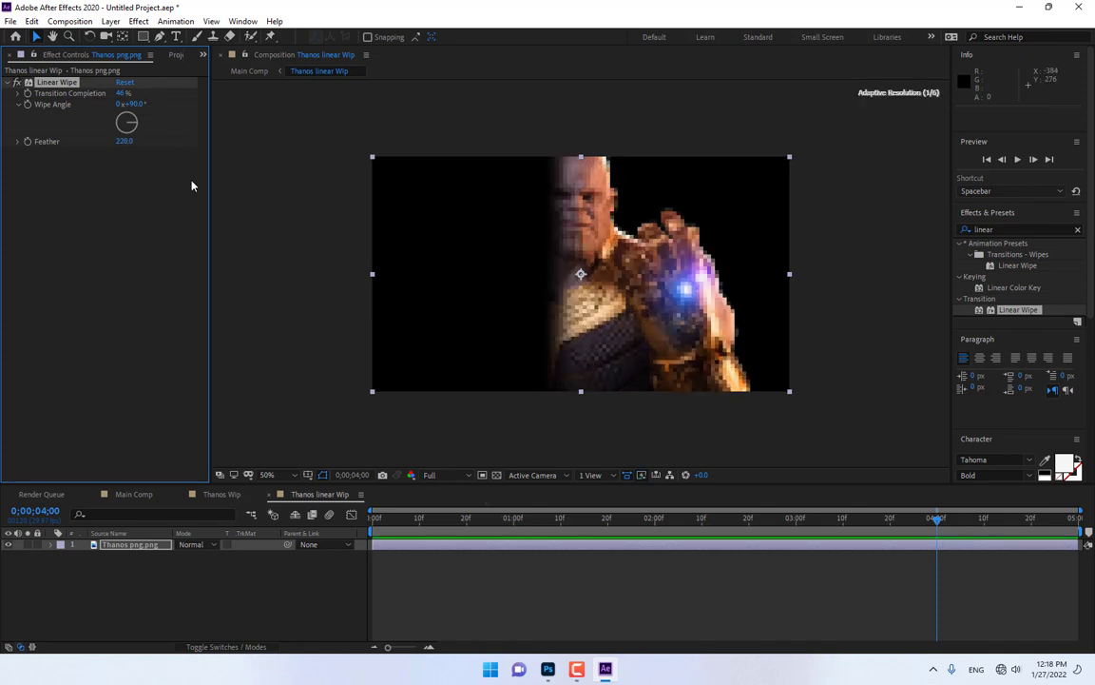
left_click_drag(135, 162, 131, 184)
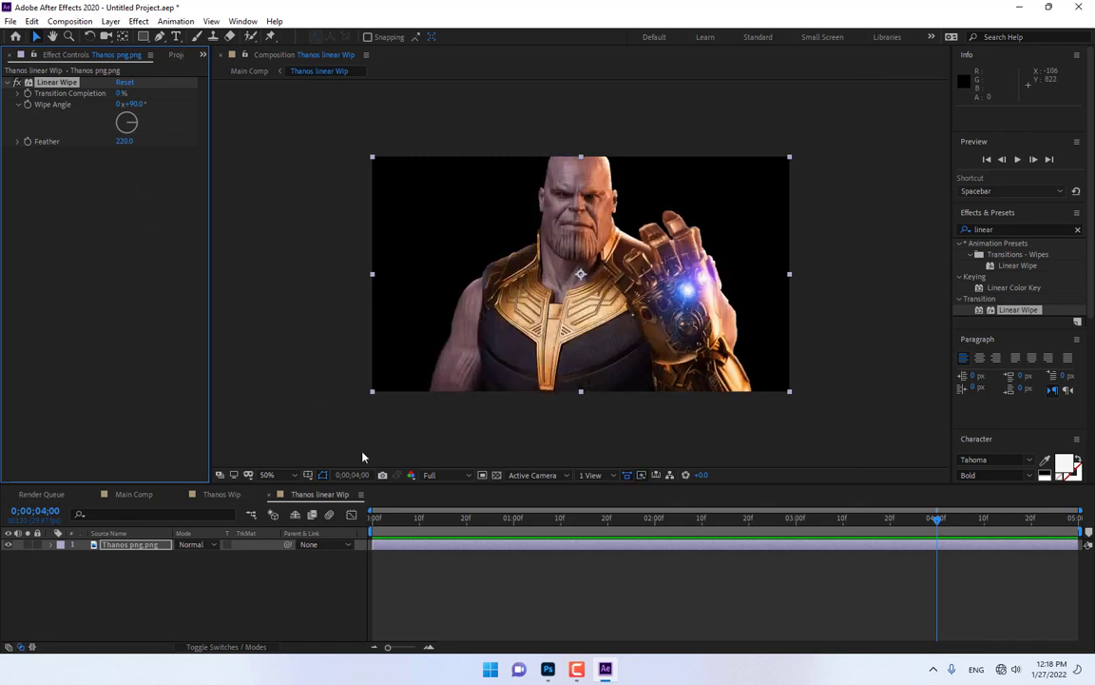
left_click(515, 519)
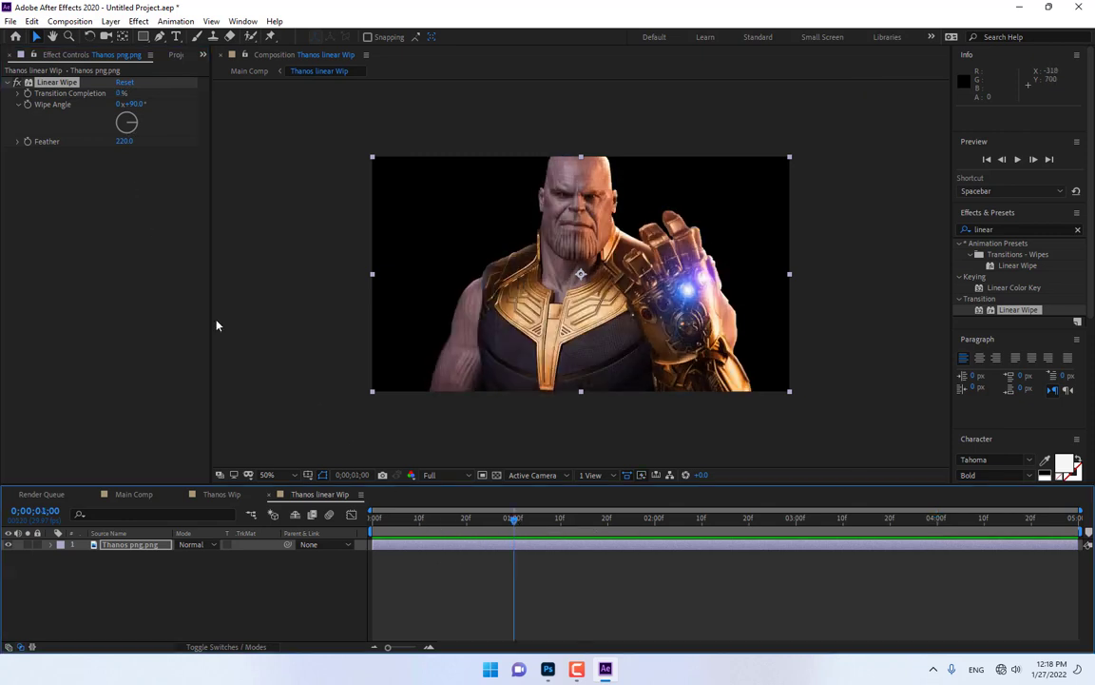
left_click(936, 519)
mouse_move(121, 92)
left_mouse_down()
mouse_move(193, 99)
mouse_move(139, 105)
left_mouse_up()
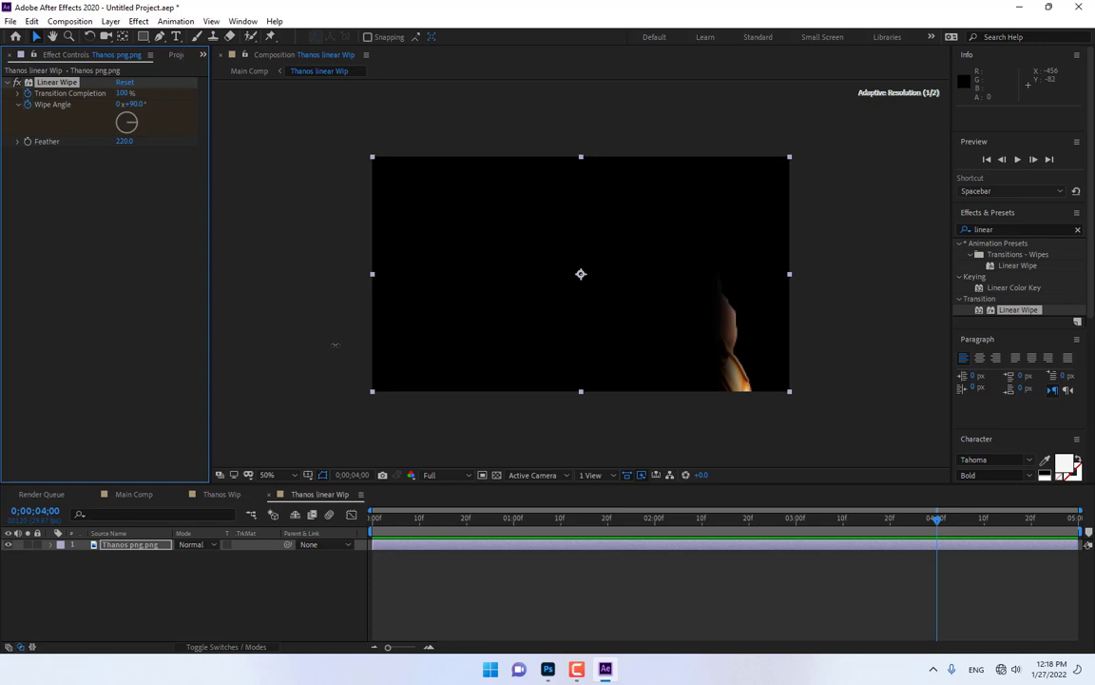
left_click(296, 574)
In Main Comp, move Thanos Wip below Thanos linear Wip and show layer switches with F4.
left_click(116, 491)
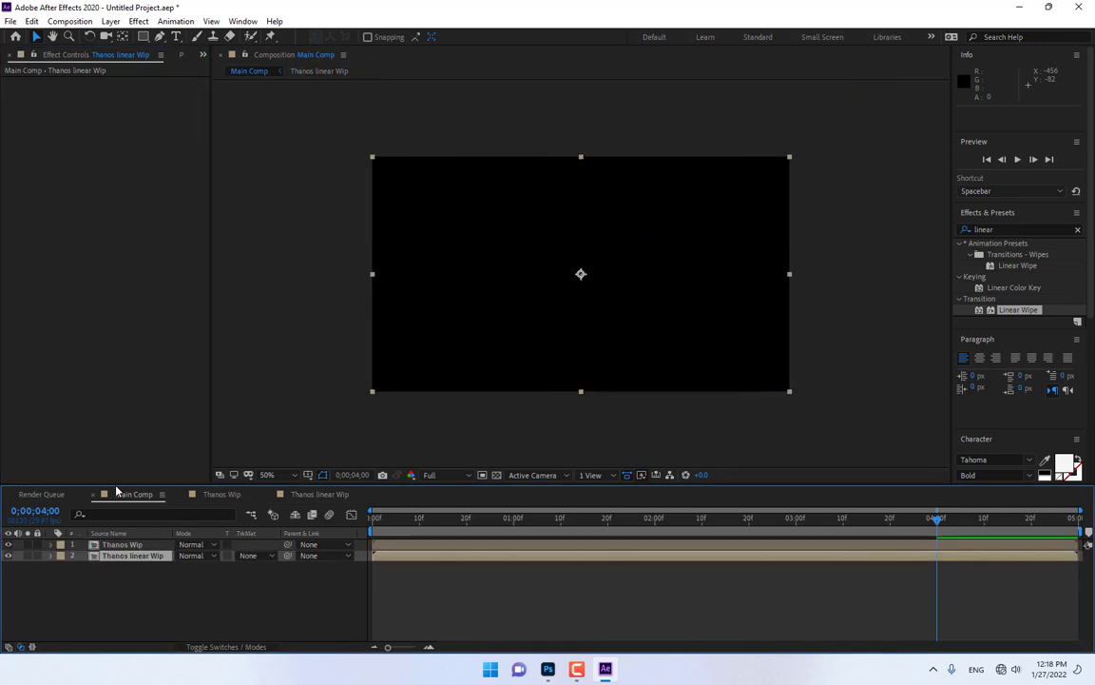
left_click(249, 597)
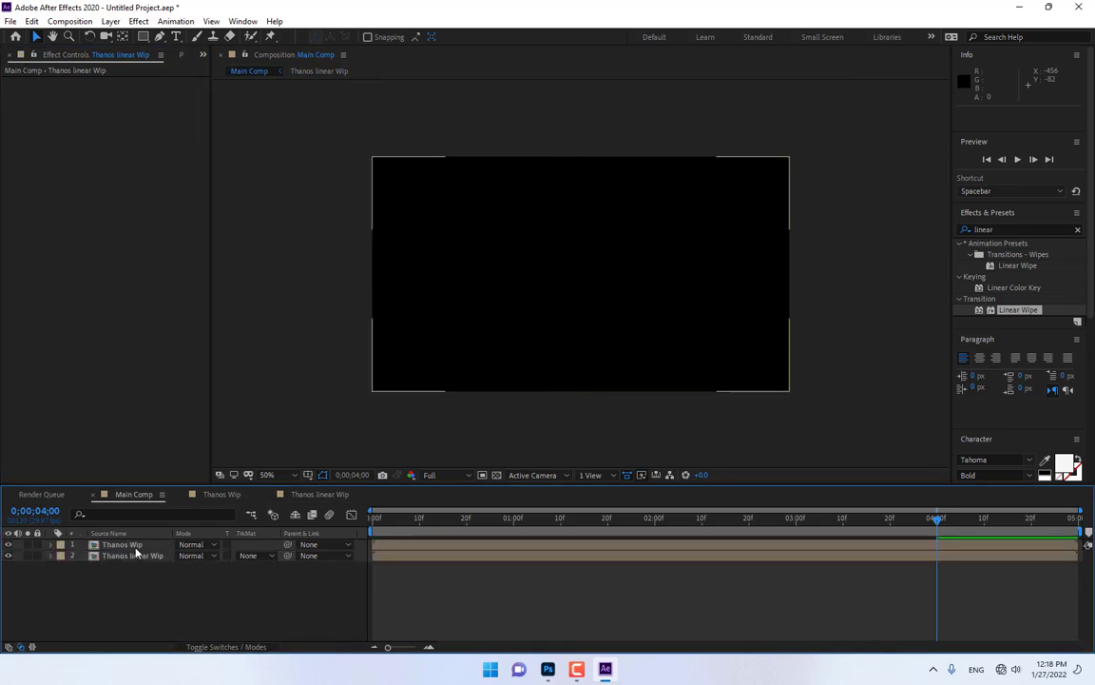
left_click_drag(136, 550, 129, 557)
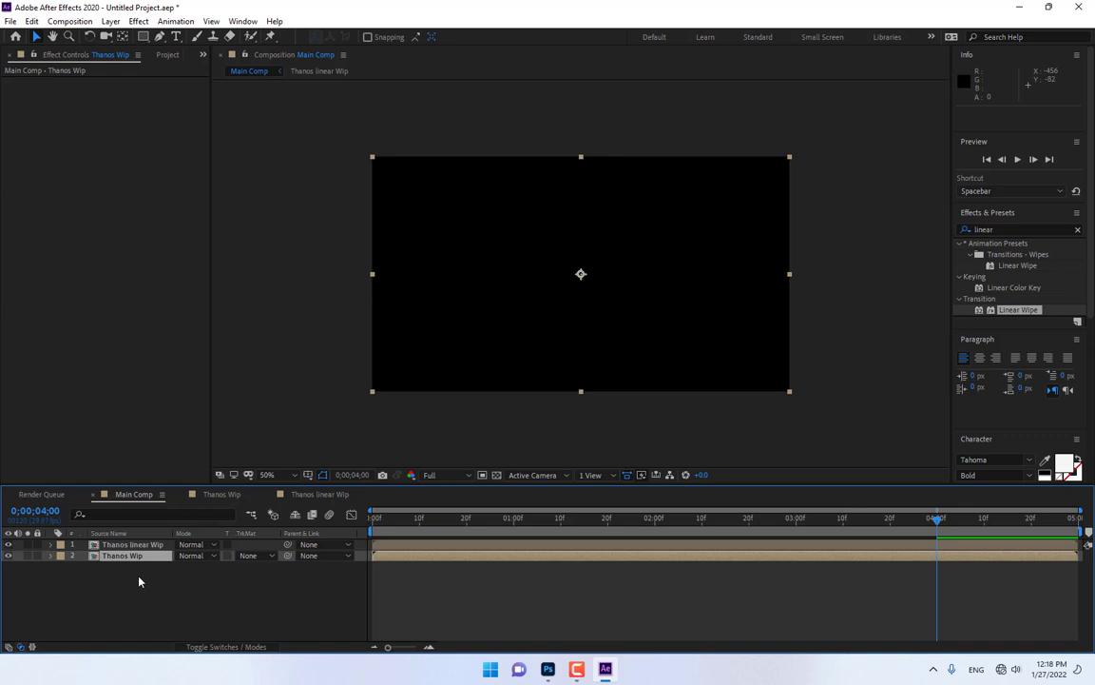
key("F4")
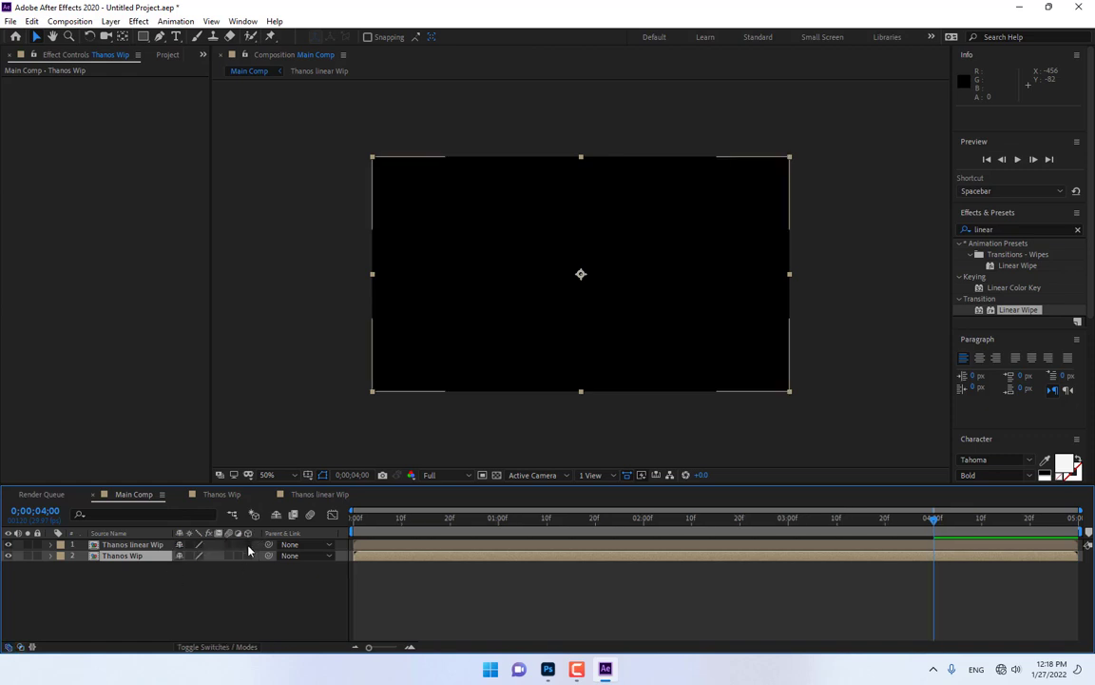
Add a black solid named 'Particles' and move it to the top of the layer stack.
right_click(249, 601)
mouse_move(319, 453)
left_click(445, 487)
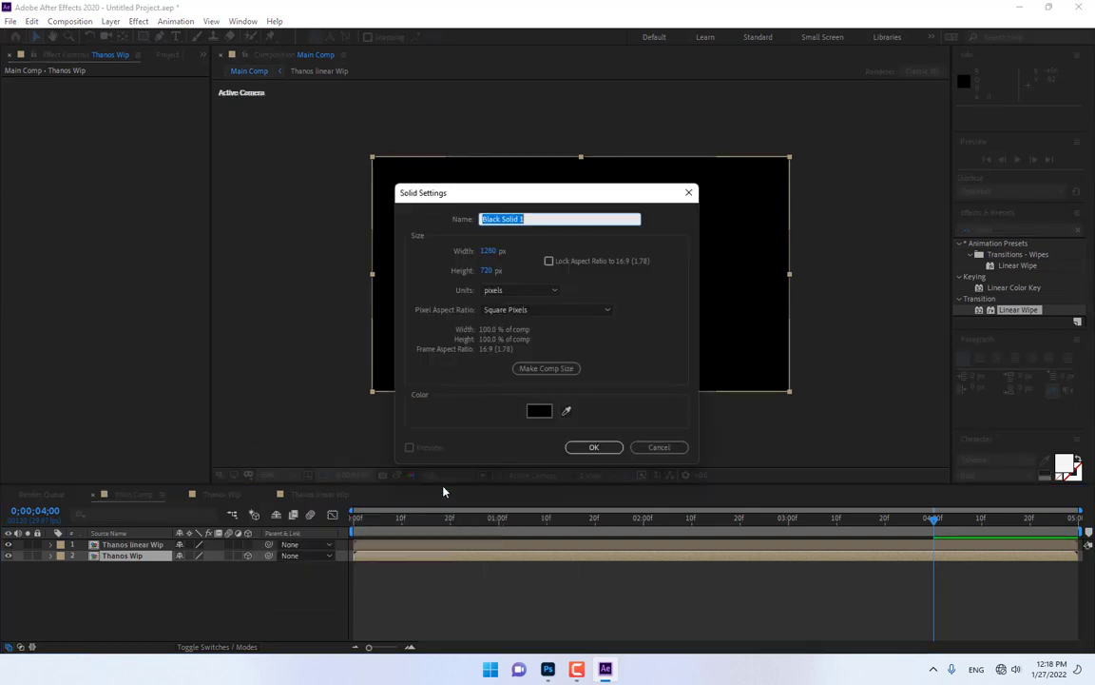
type("P")
type("les")
key("Return")
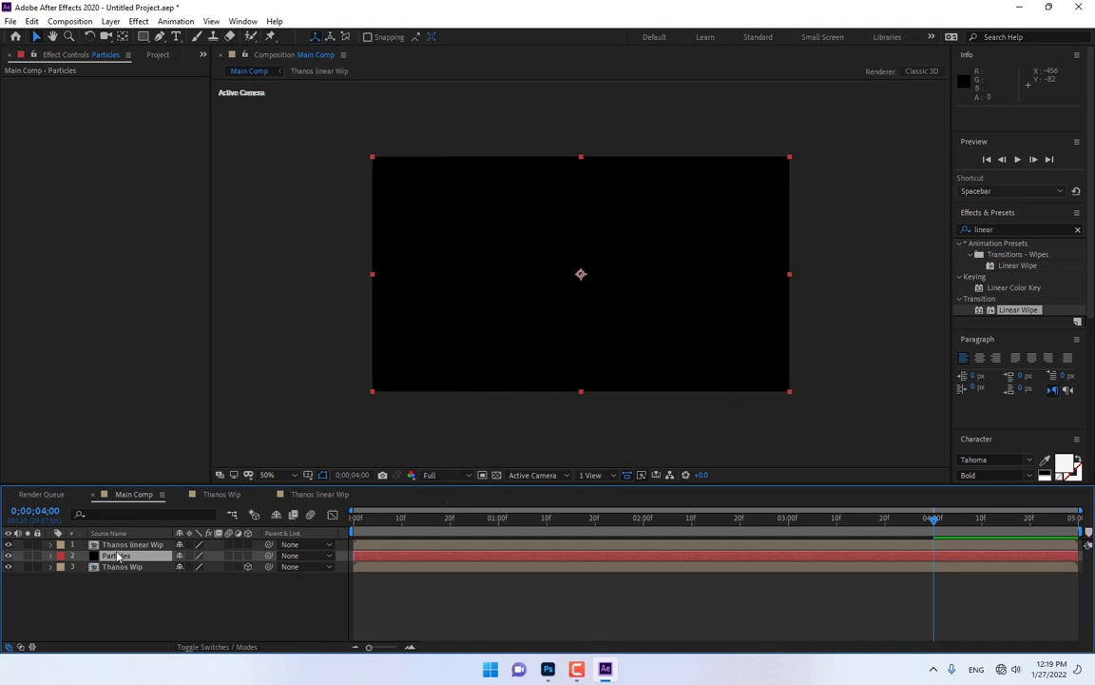
left_click_drag(117, 559, 110, 549)
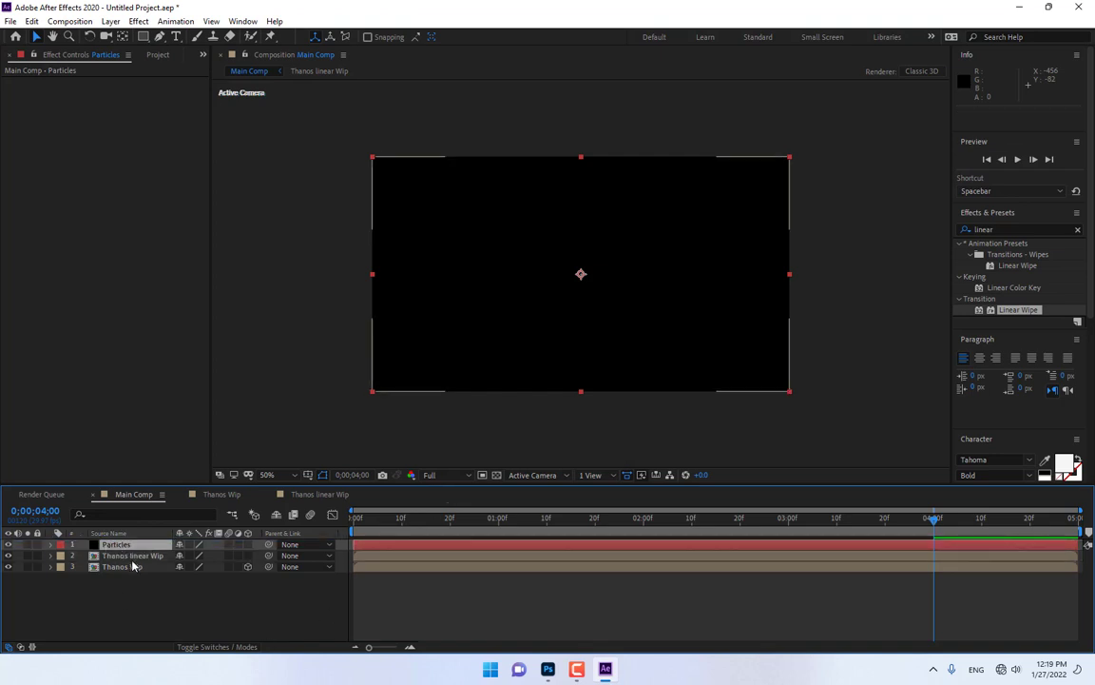
Apply RG Trapcode Particular to the Particles solid and move the time indicator to 1;20.
left_click(138, 20)
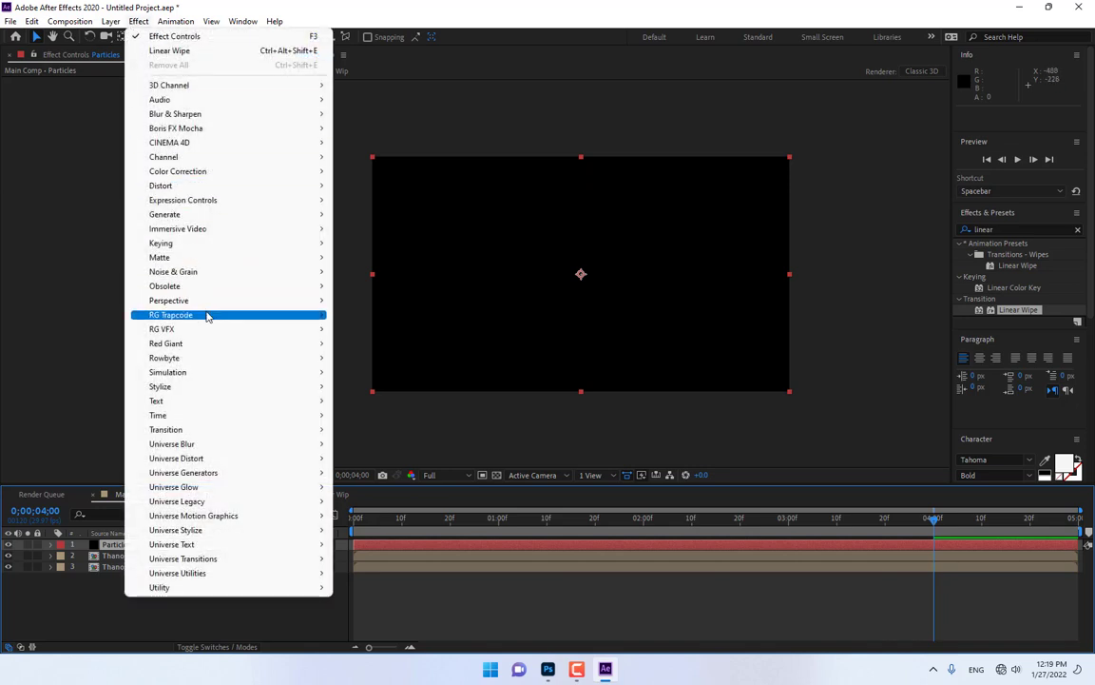
mouse_move(210, 316)
left_click(385, 402)
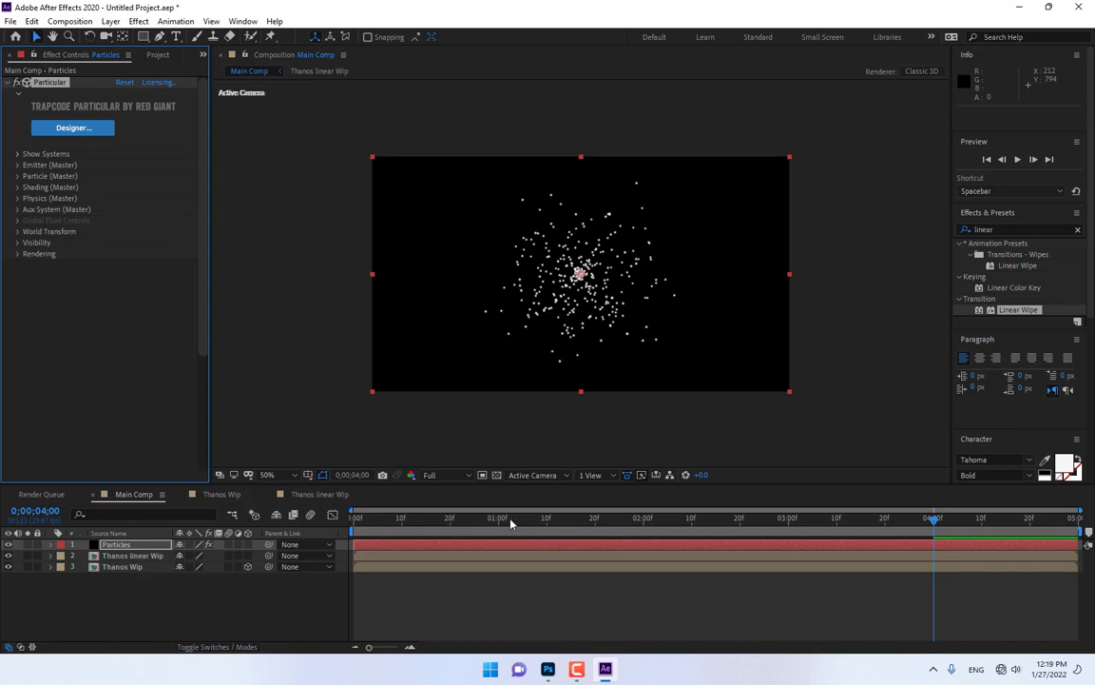
left_click(595, 520)
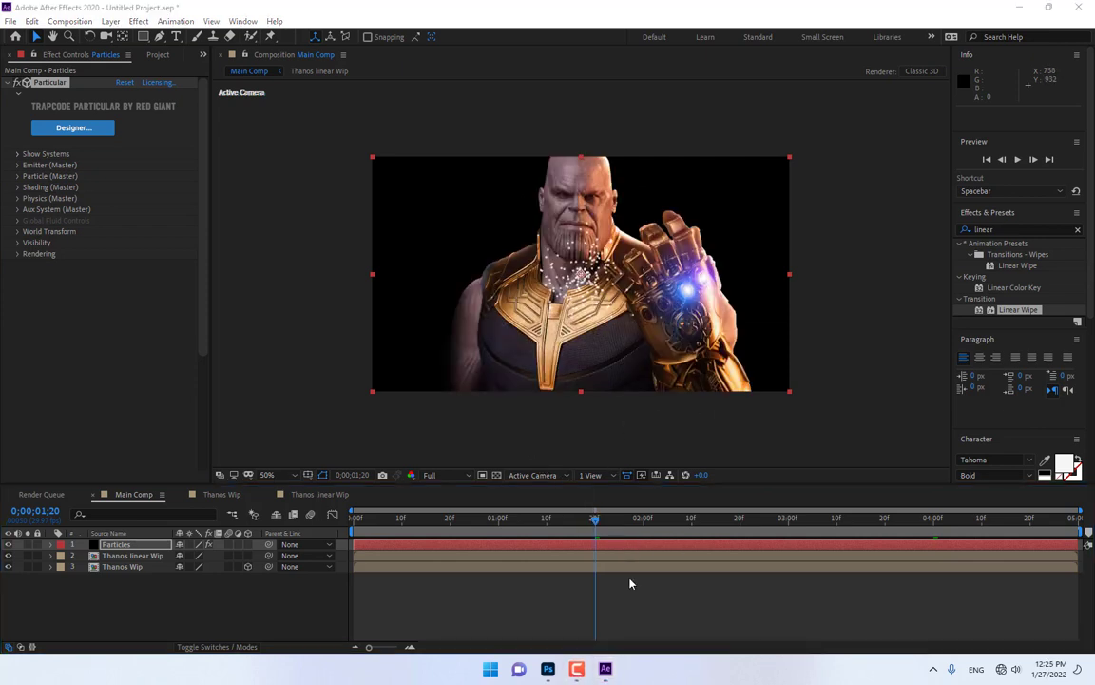
Set Particular's Emitter Type to Layer, using 3. Thanos Wip as the emitter layer.
left_click(18, 166)
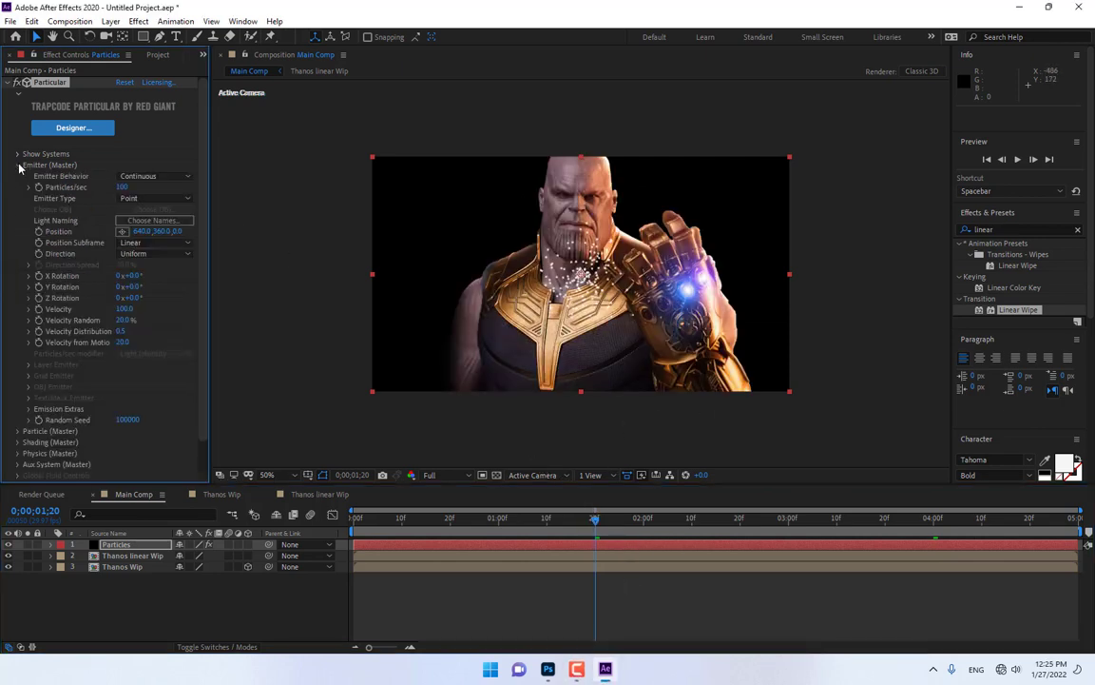
left_click(143, 199)
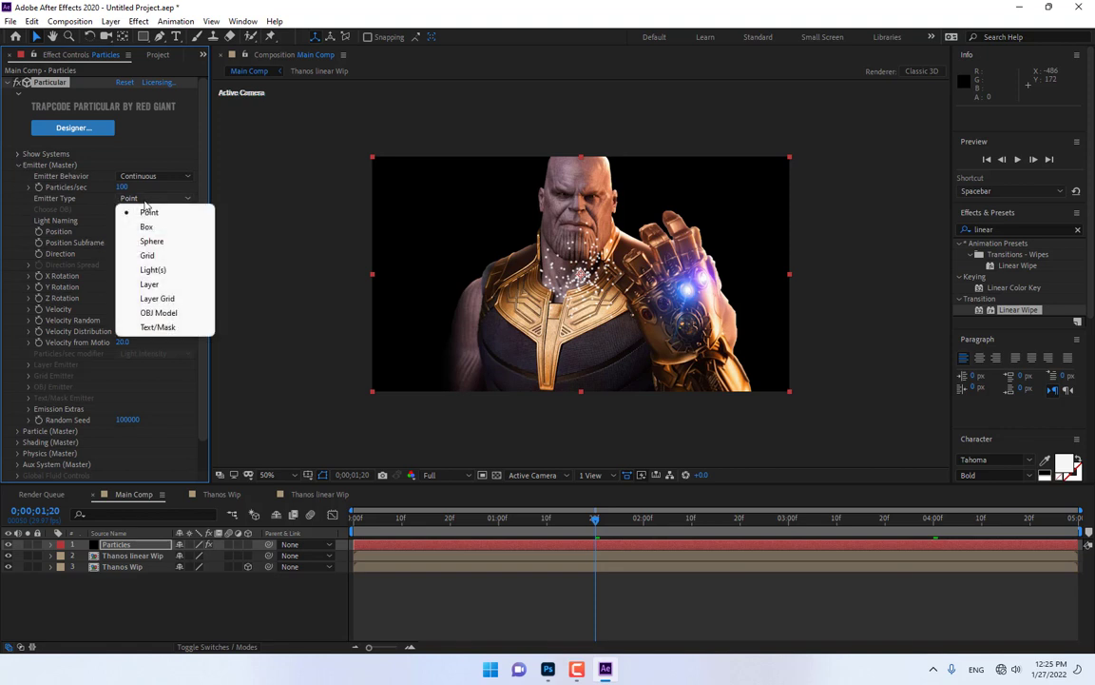
left_click(162, 285)
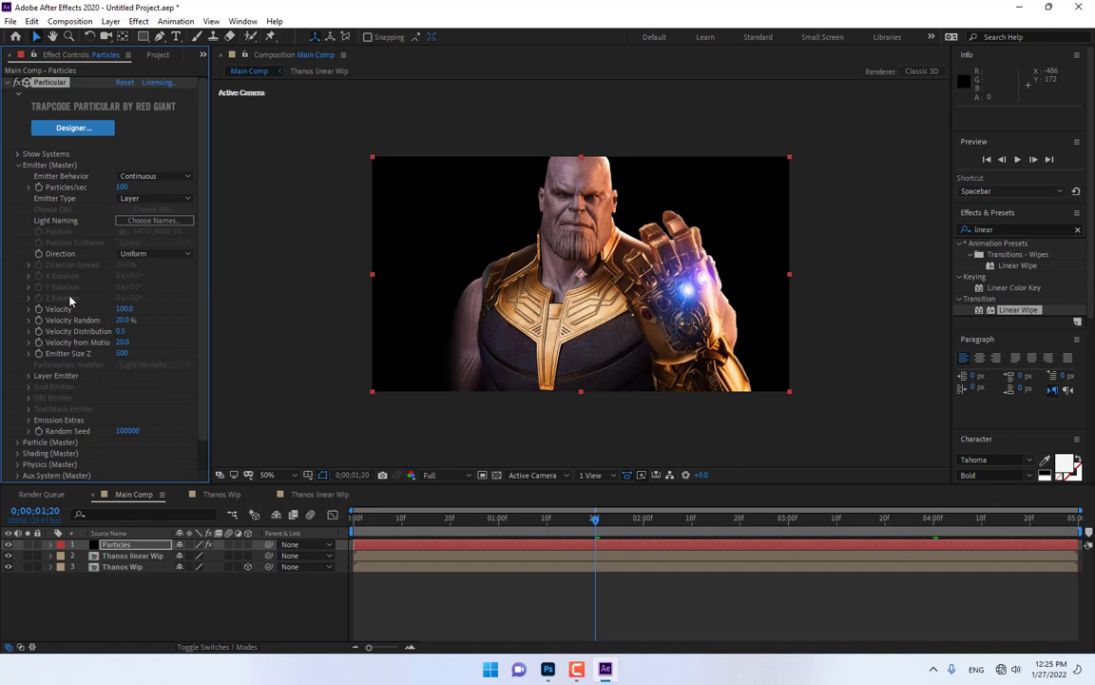
left_click(28, 376)
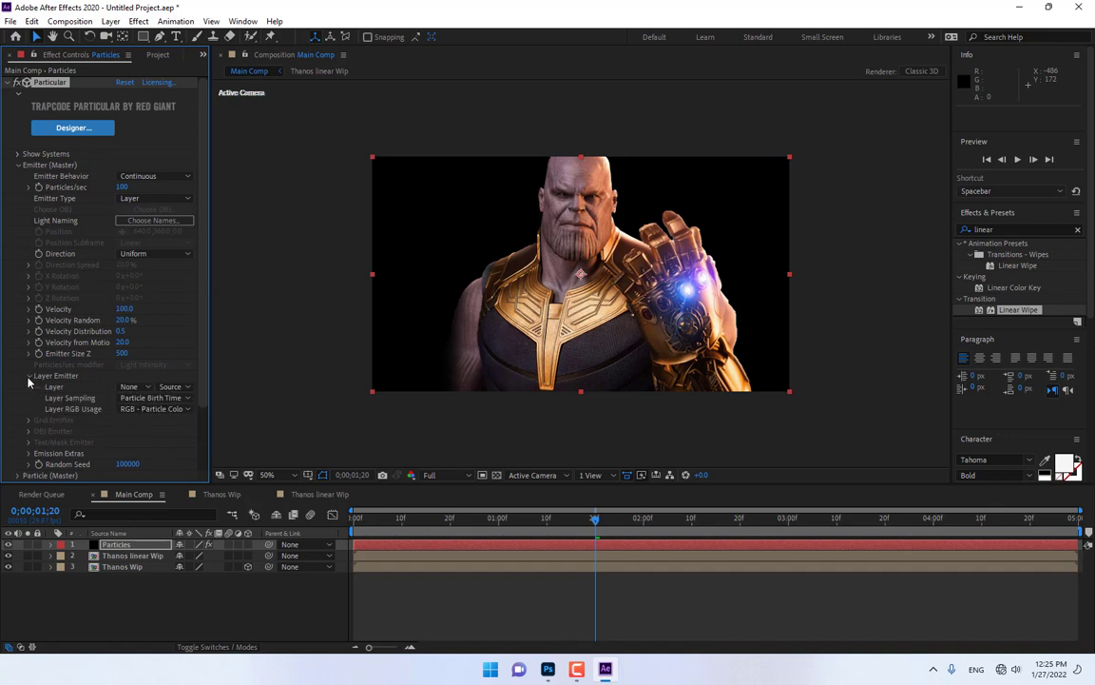
left_click(133, 386)
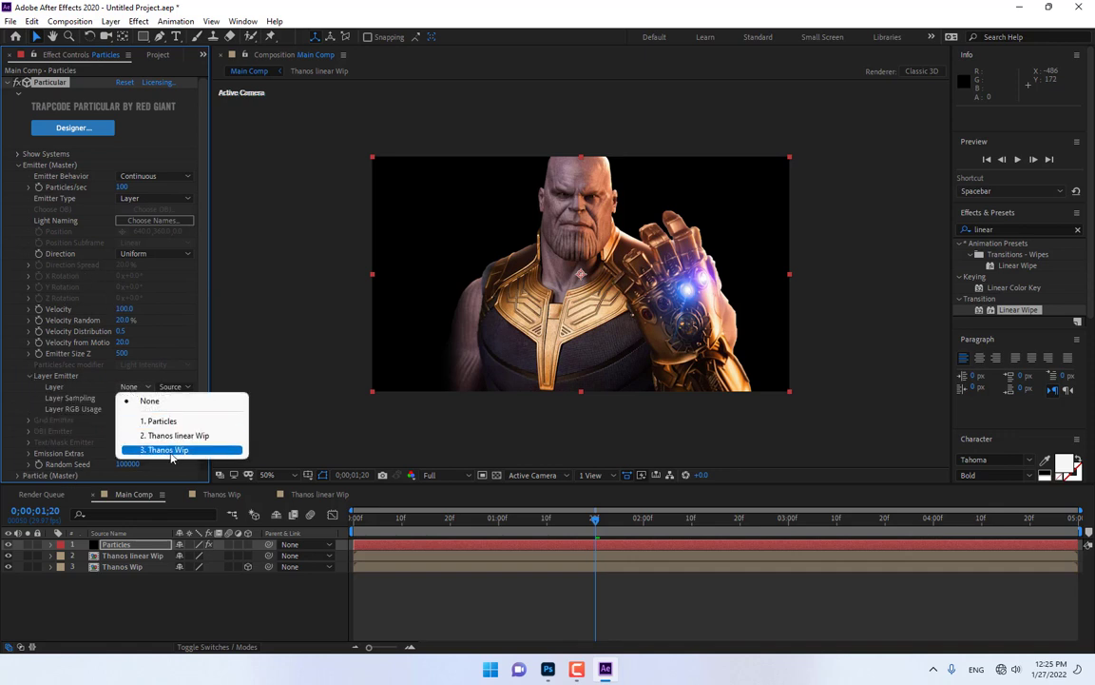
left_click(162, 449)
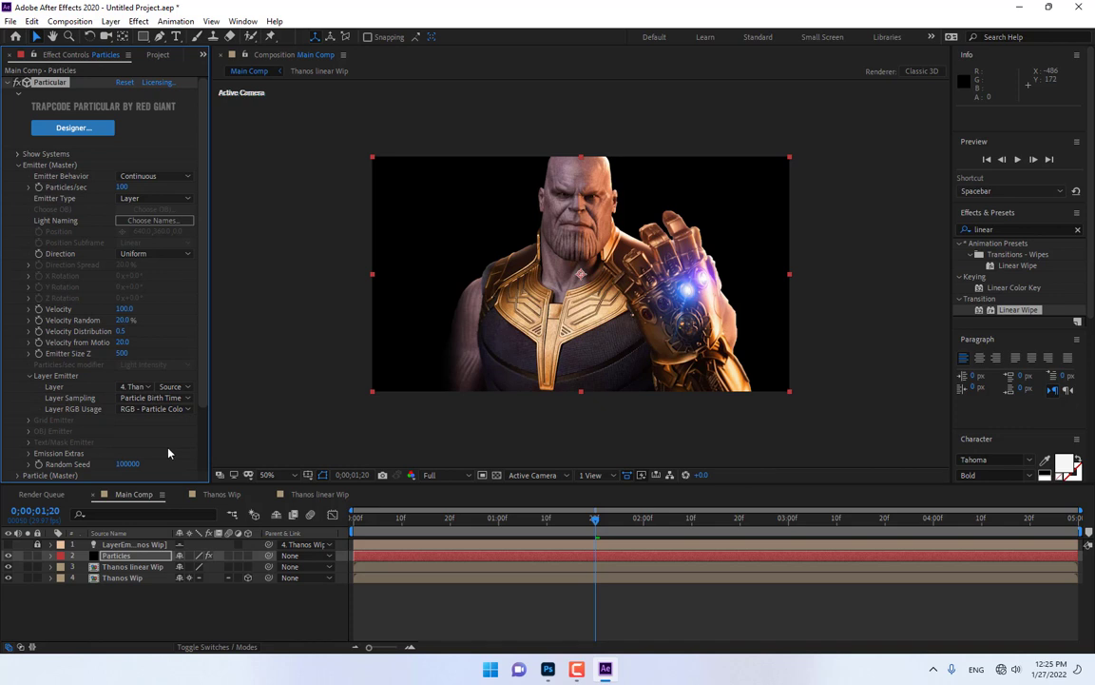
Raise Particles/sec through 100000 to 1000000 and dismiss the high particle count warning.
left_click(124, 186)
type("100")
left_click_drag(594, 518, 653, 524)
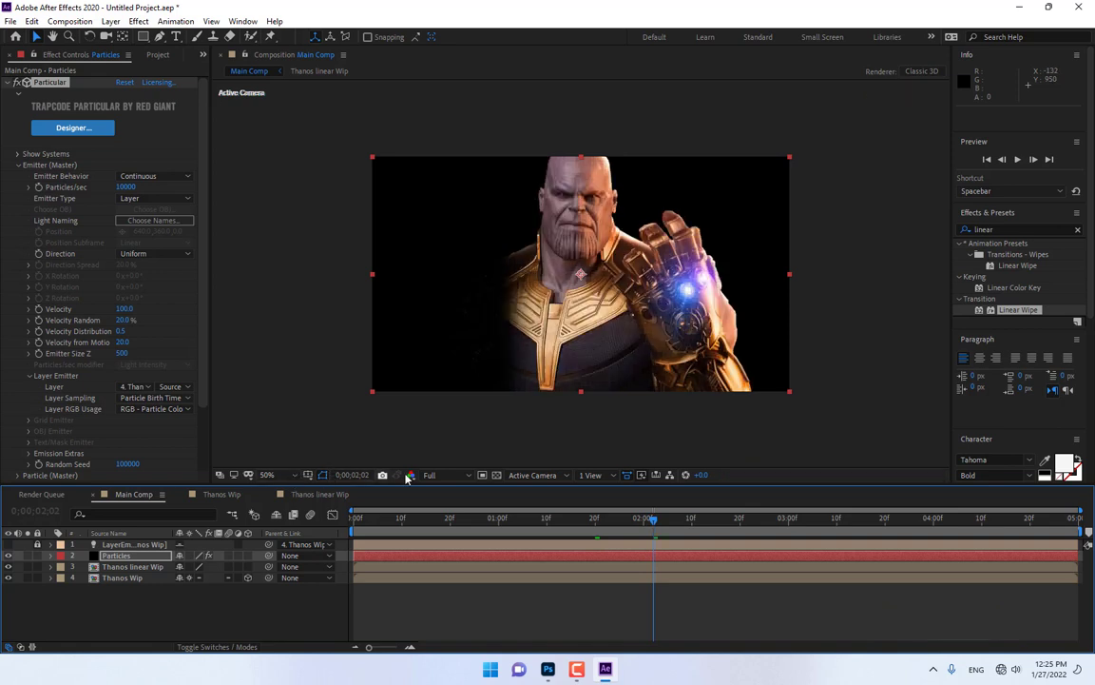
left_click(129, 187)
type("100000")
key("Return")
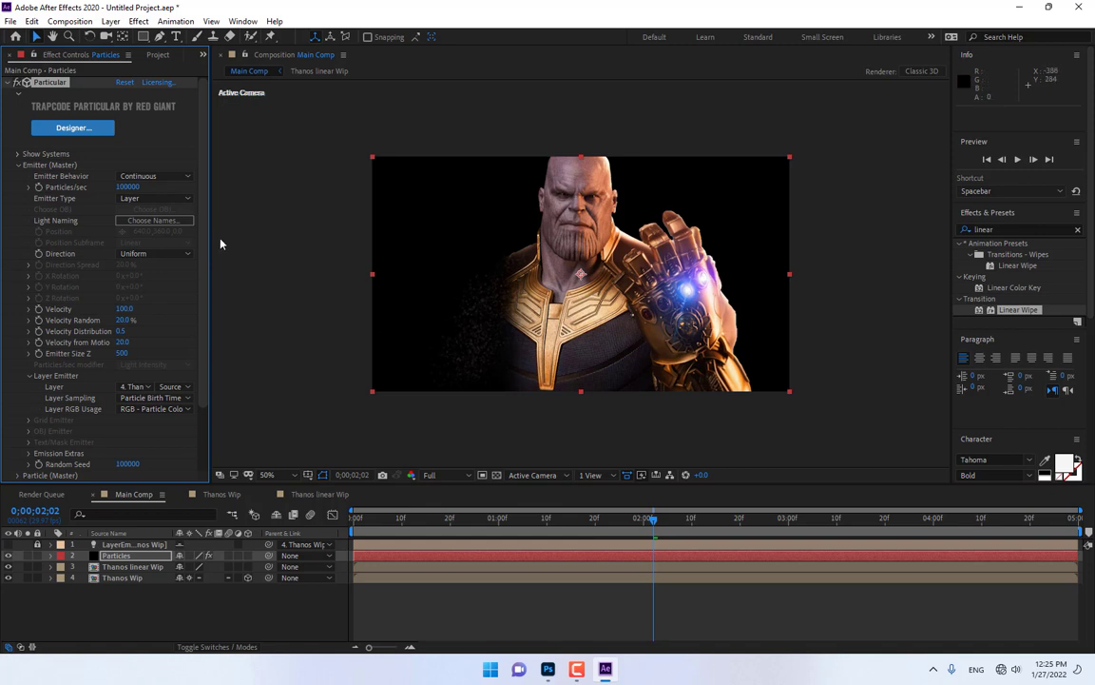
left_click(130, 188)
type("1000000")
key("Return")
left_click(650, 380)
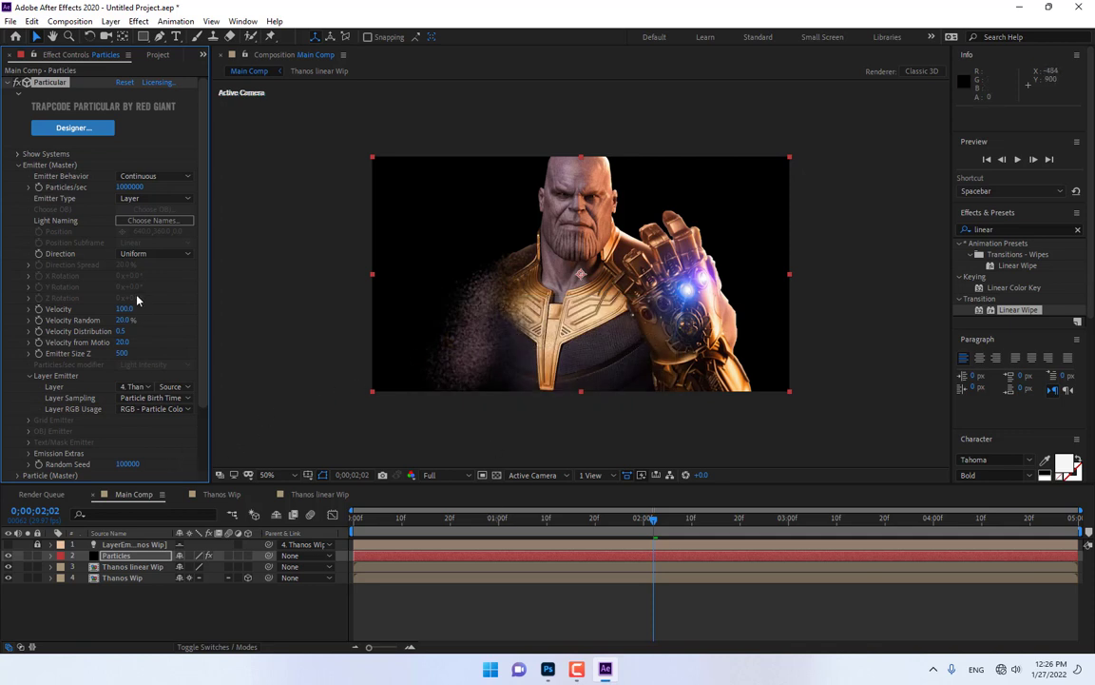
Keep Sphere as the particle type and raise Size Random to about 94%.
scroll(182, 250, "down", 3)
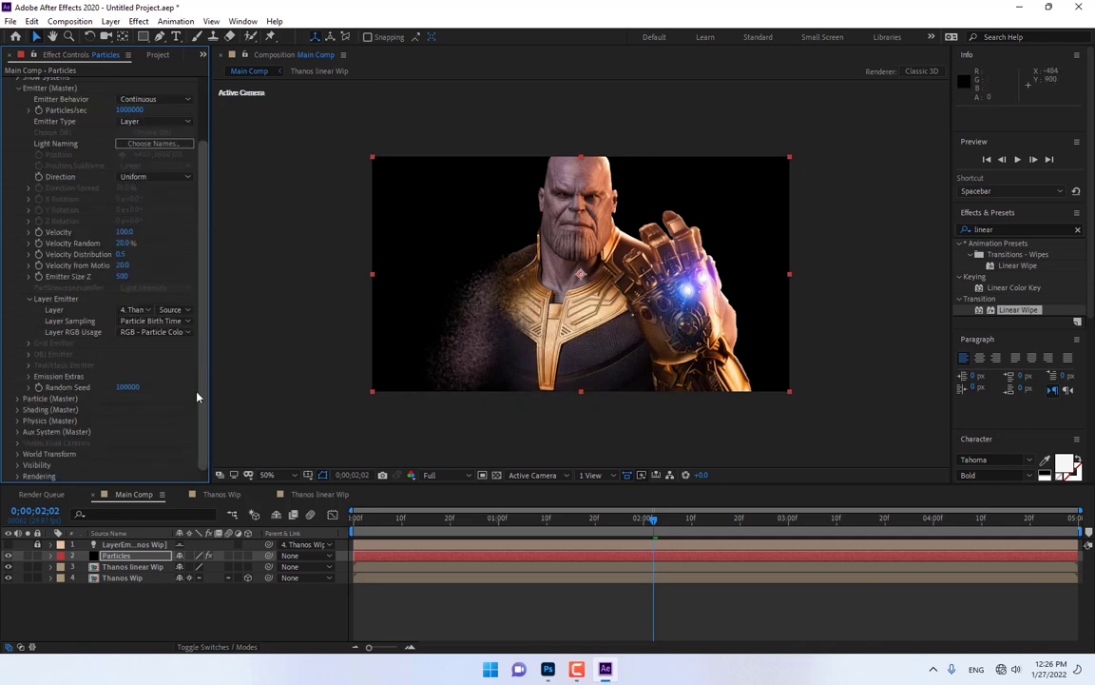
left_click(17, 398)
scroll(104, 333, "down", 5)
left_click(152, 254)
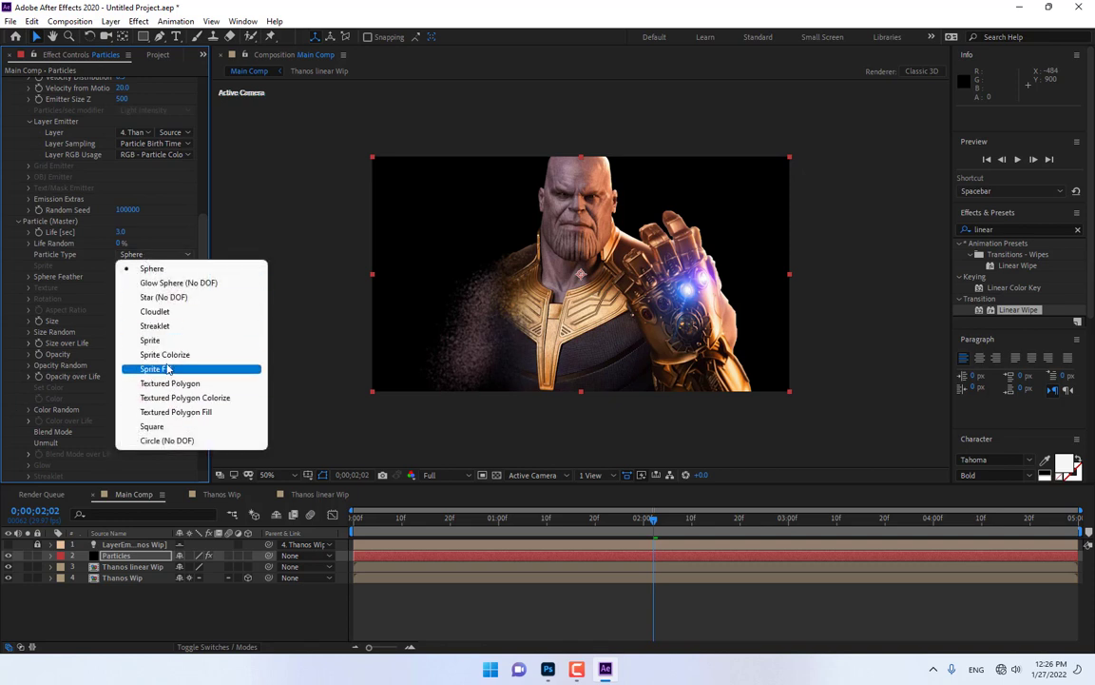
left_click(171, 271)
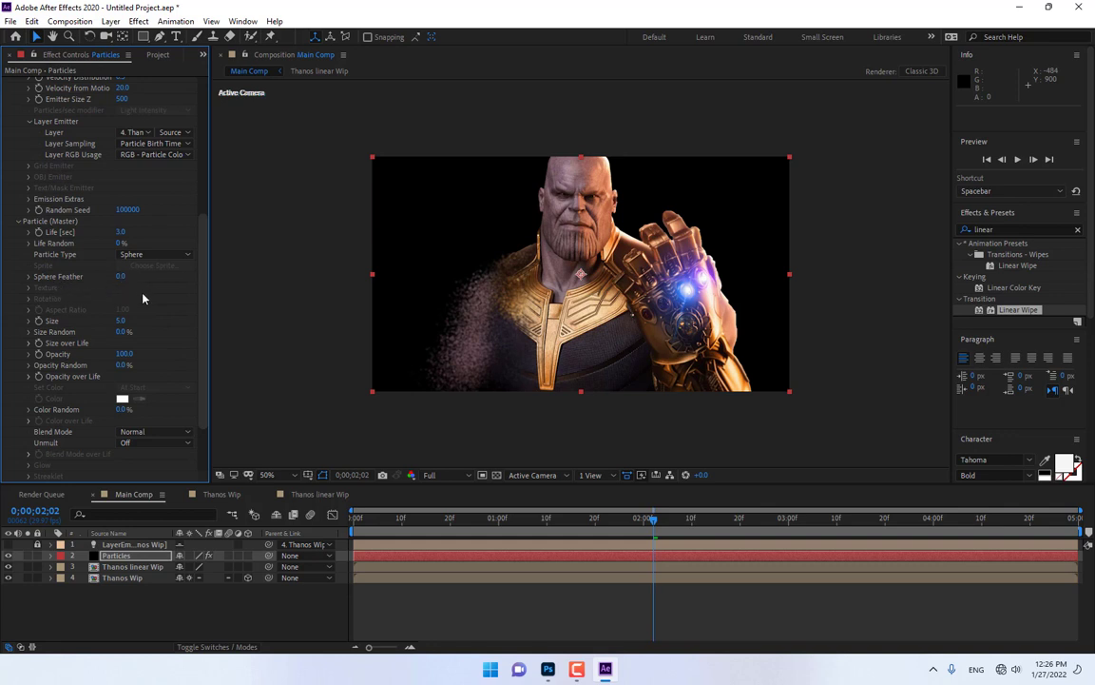
left_click_drag(120, 331, 200, 325)
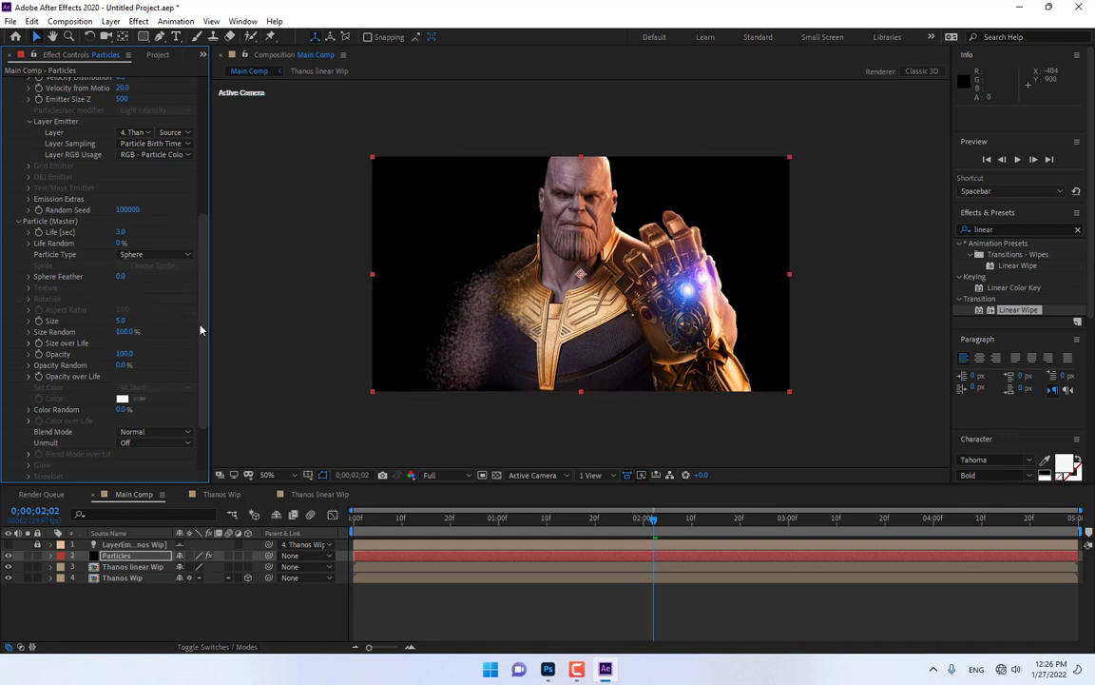
Set Particle (Master) Size to 2.5.
left_click(122, 321)
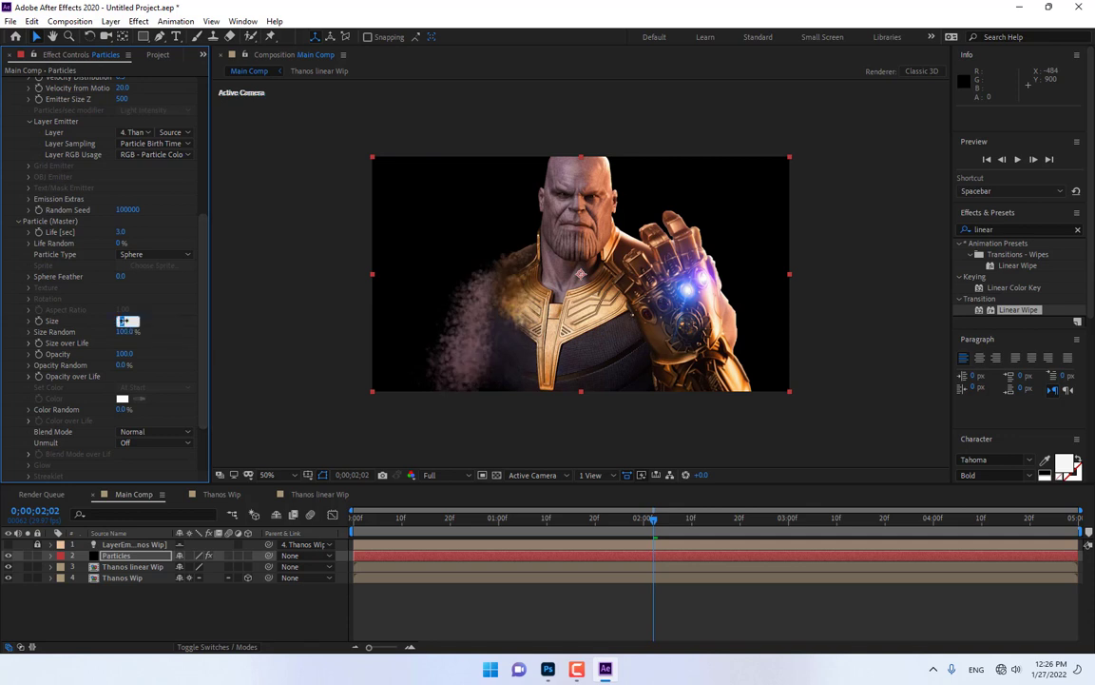
type("2.5")
key("Return")
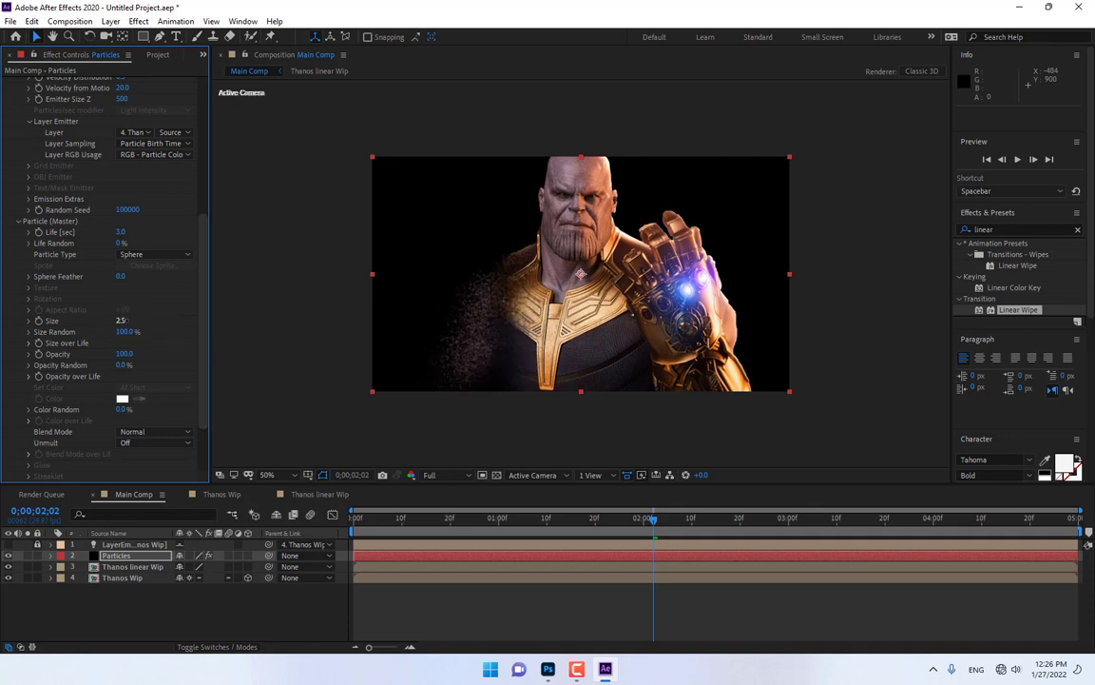
scroll(176, 367, "down", 3)
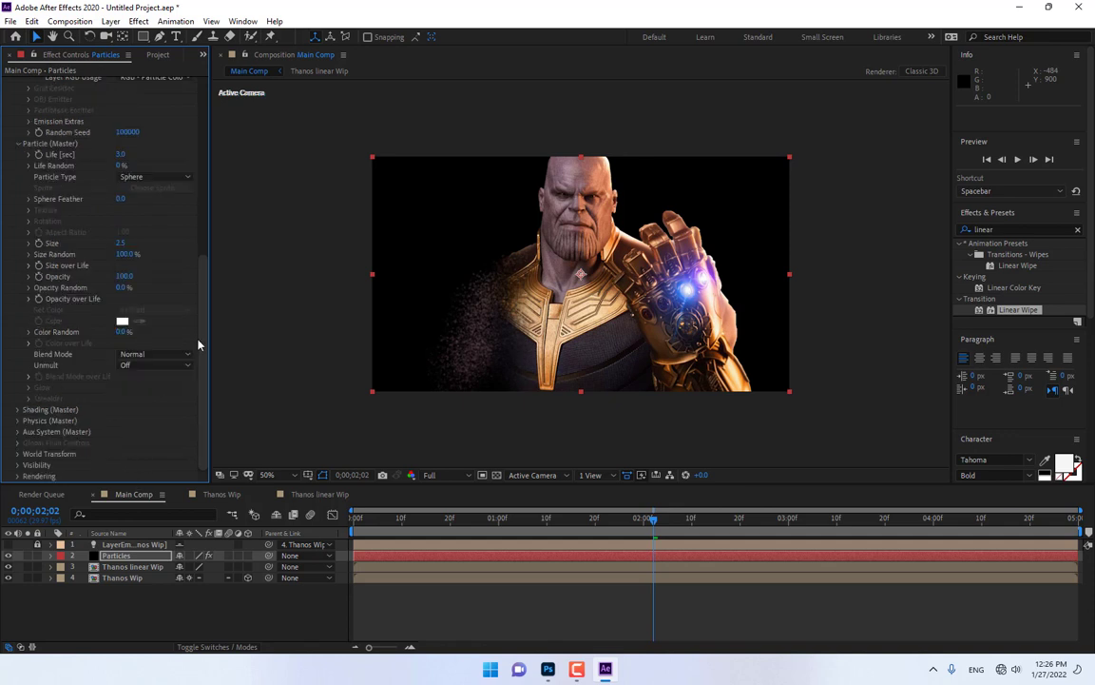
Set Physics Air wind to X -539, Y -502 and Z -140.
left_click(18, 422)
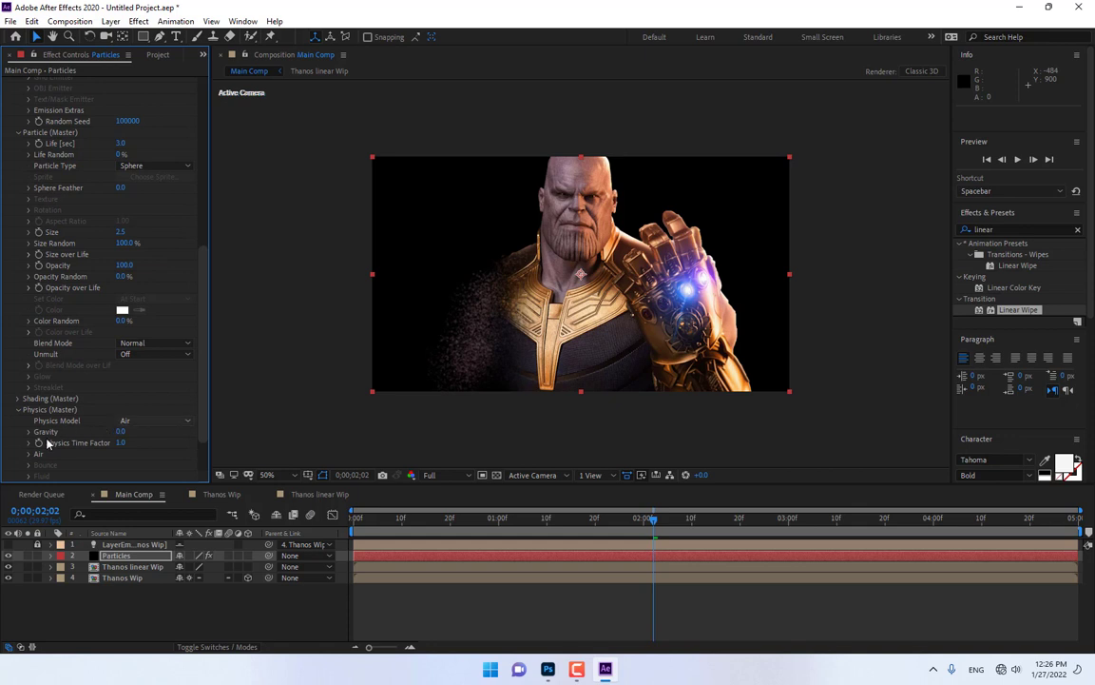
scroll(30, 459, "down", 4)
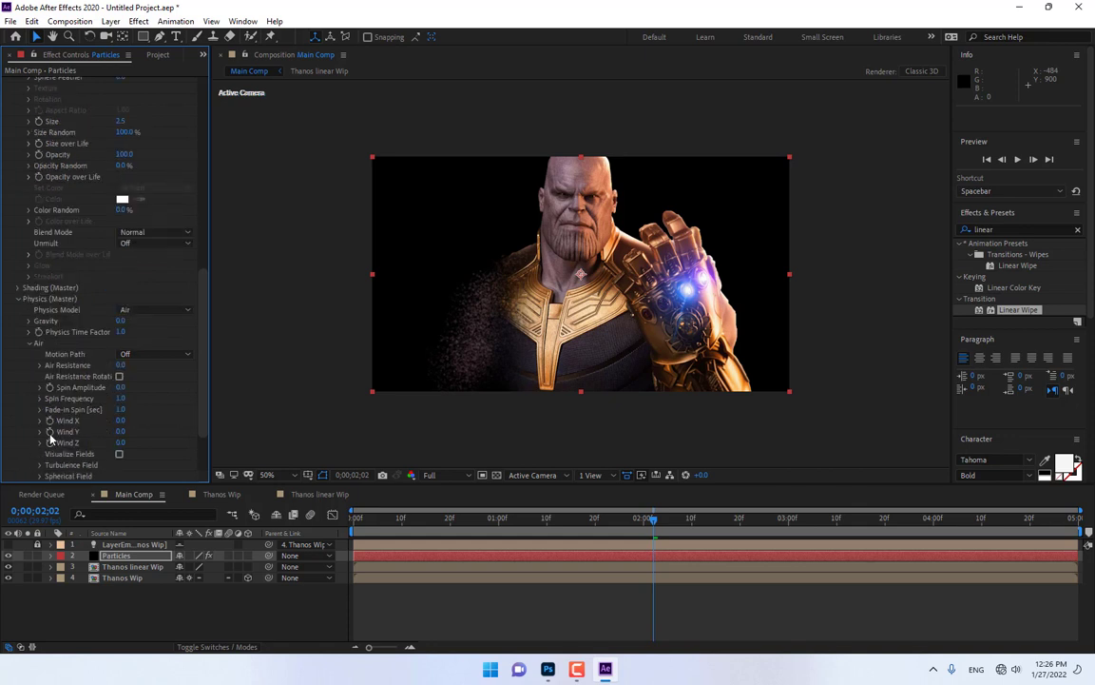
mouse_move(125, 420)
left_mouse_down()
mouse_move(140, 419)
mouse_move(135, 430)
left_mouse_up()
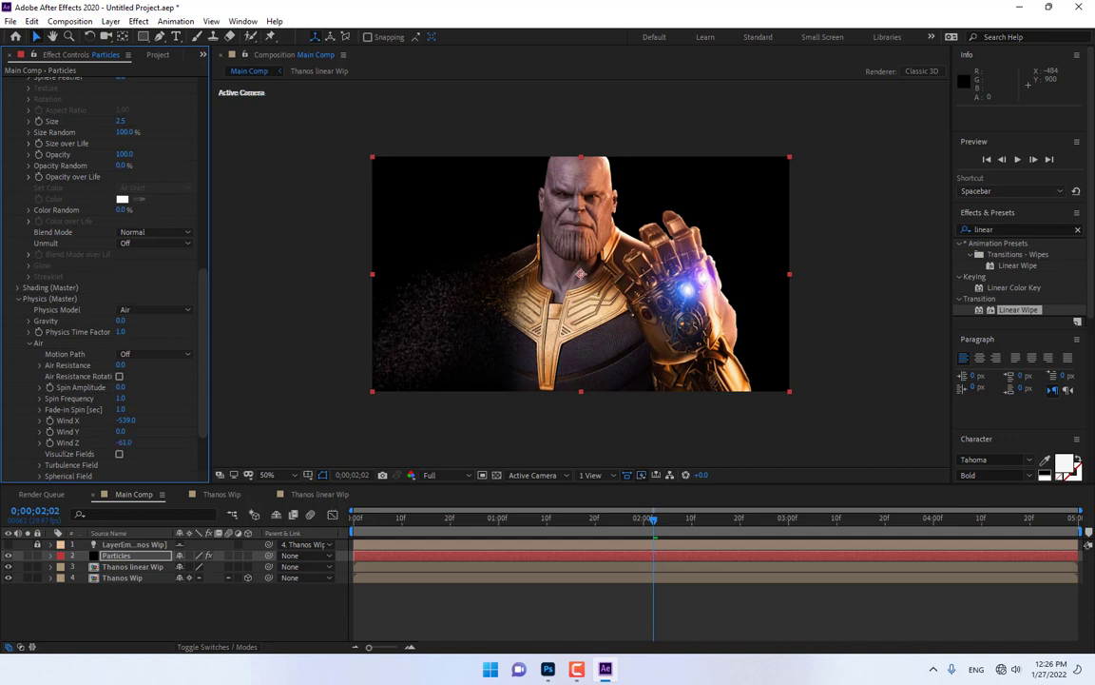
left_click_drag(125, 442, 136, 435)
mouse_move(121, 431)
left_mouse_down()
mouse_move(141, 431)
mouse_move(114, 434)
left_mouse_up()
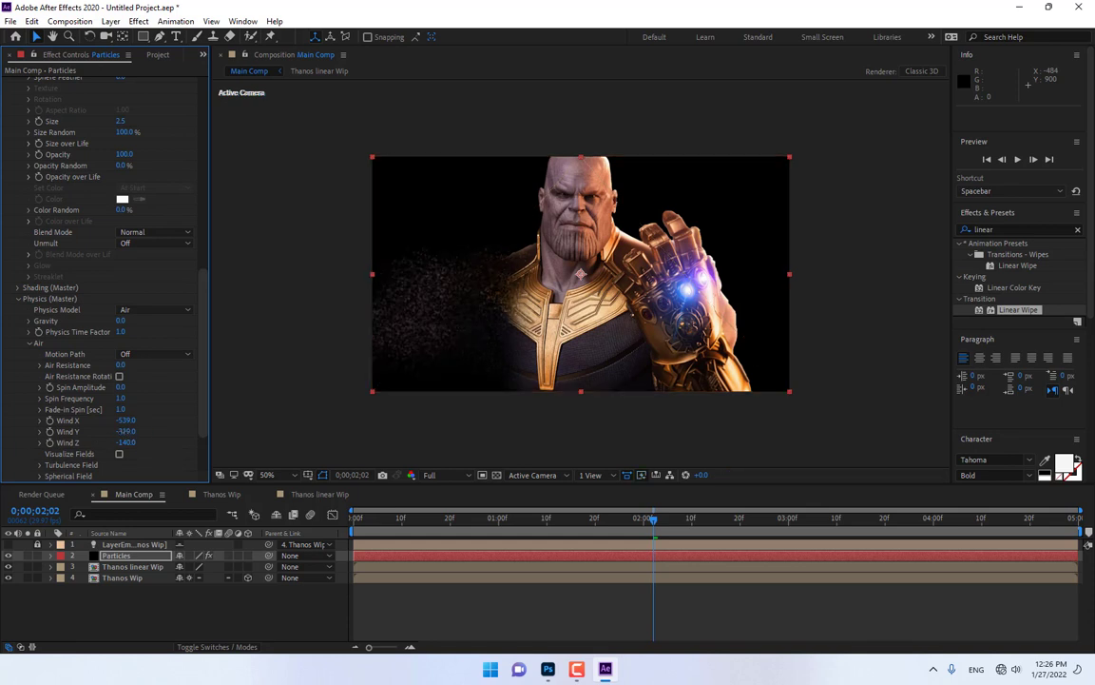
Show the transparency grid, strengthen wind to X -626 and Y -693, and set Size 3.0.
left_click(496, 475)
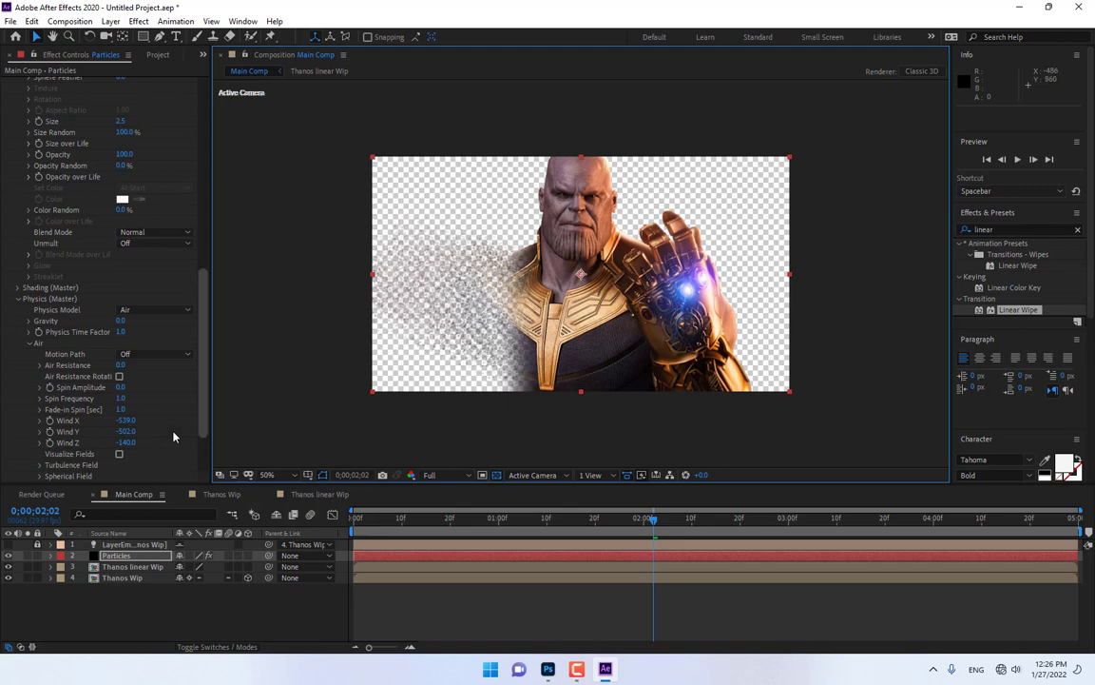
left_click_drag(126, 430, 95, 431)
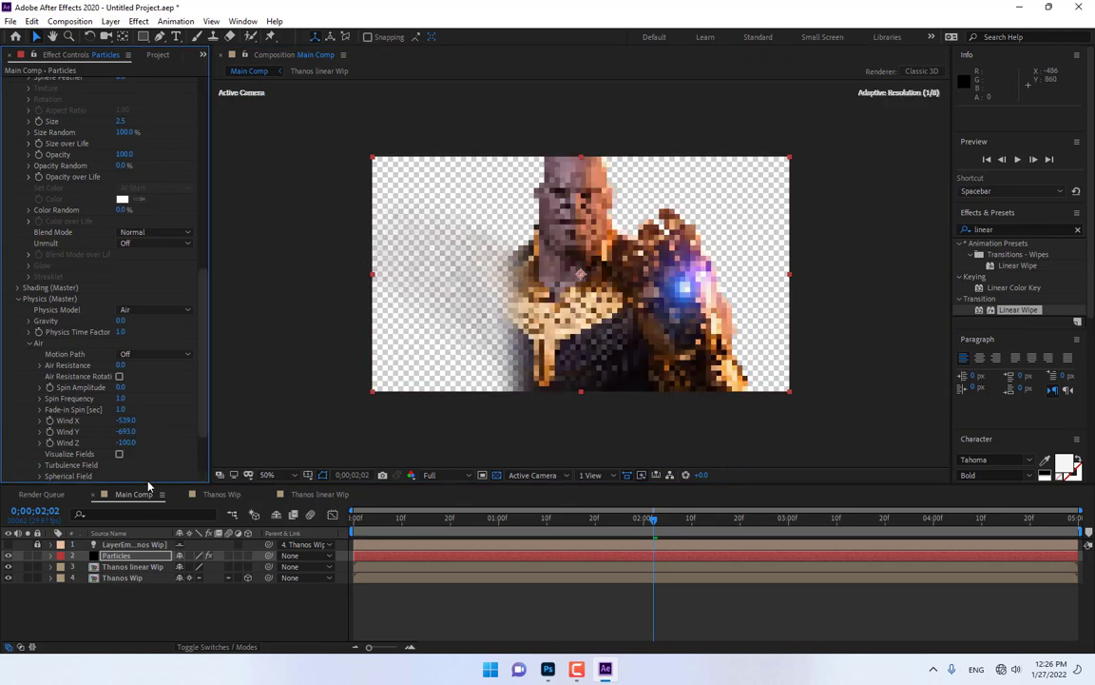
left_click_drag(126, 419, 111, 420)
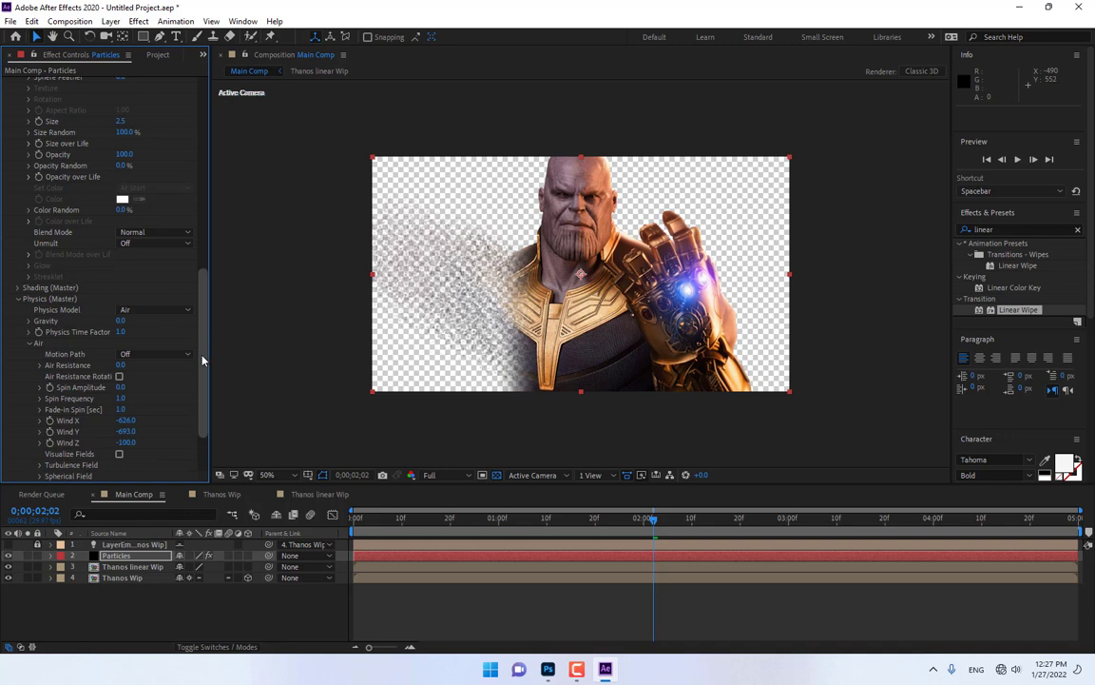
scroll(182, 318, "up", 3)
left_click(125, 221)
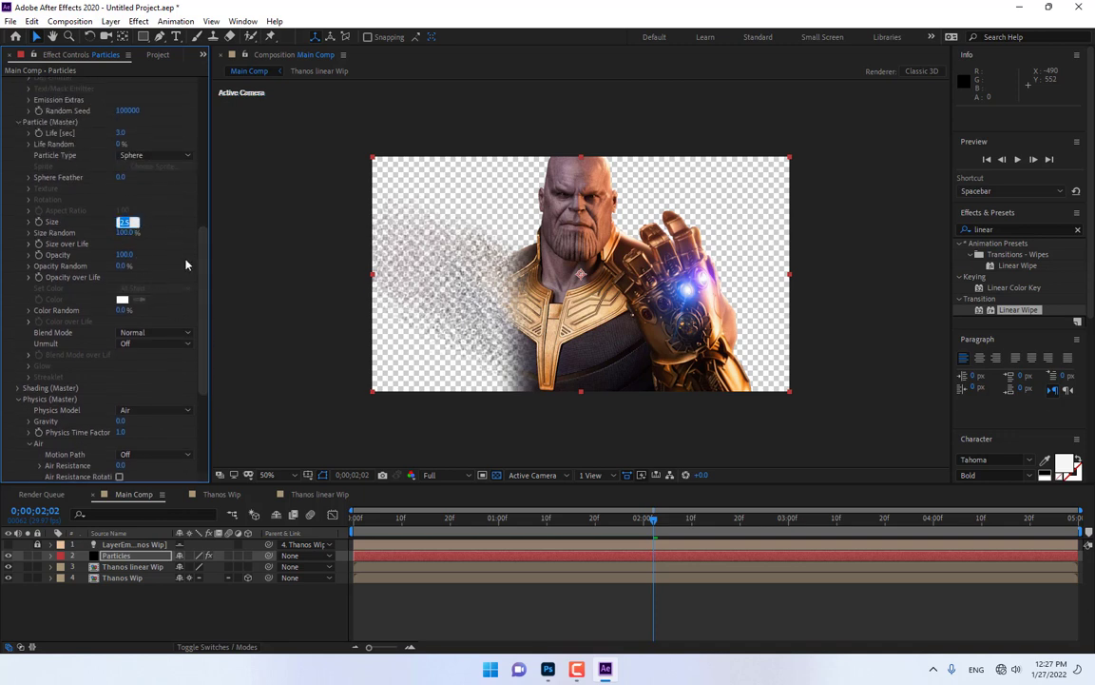
type("3")
key("Return")
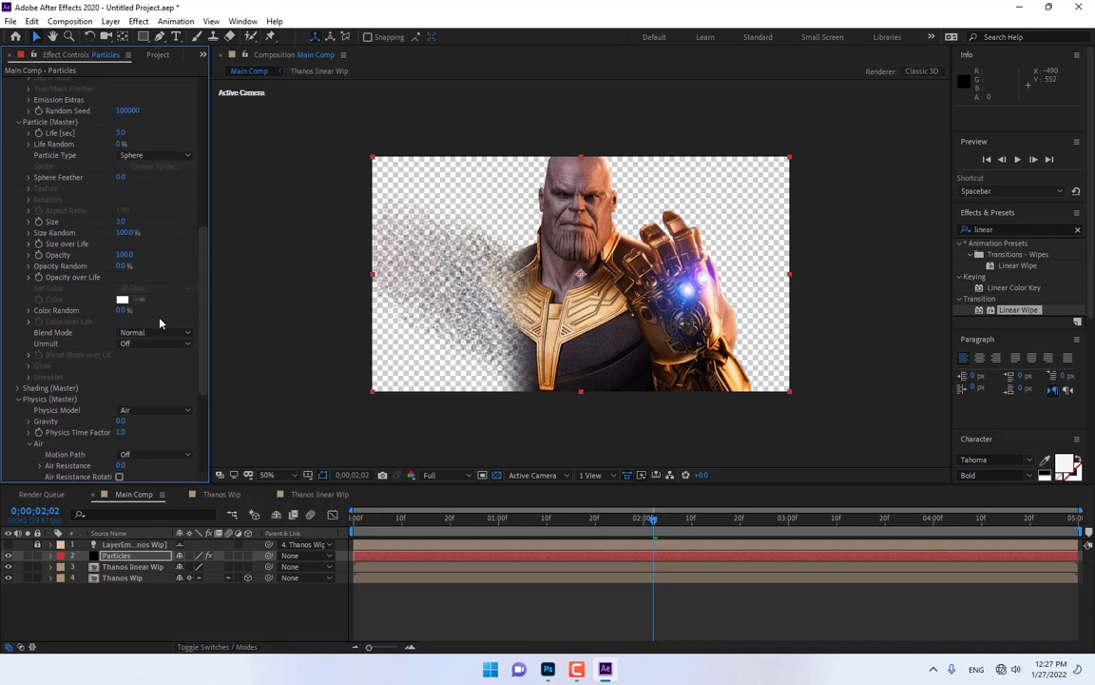
Raise Turbulence Field Affect Position to 178.
scroll(201, 375, "down", 5)
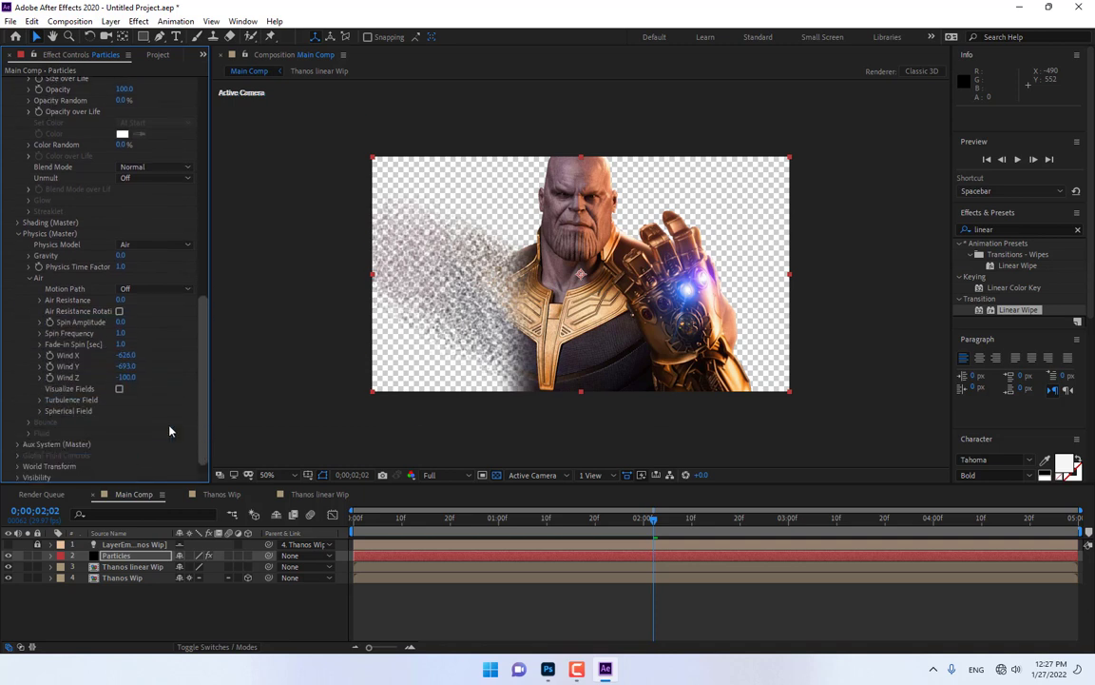
left_click(39, 405)
scroll(39, 405, "down", 2)
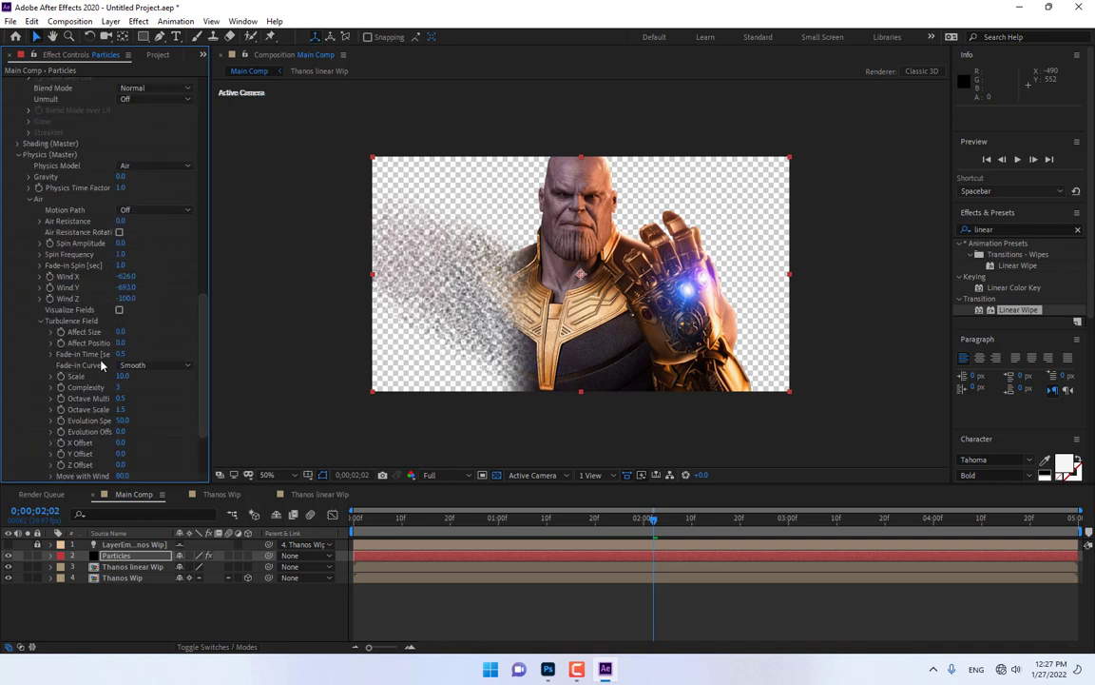
left_click_drag(167, 344, 203, 400)
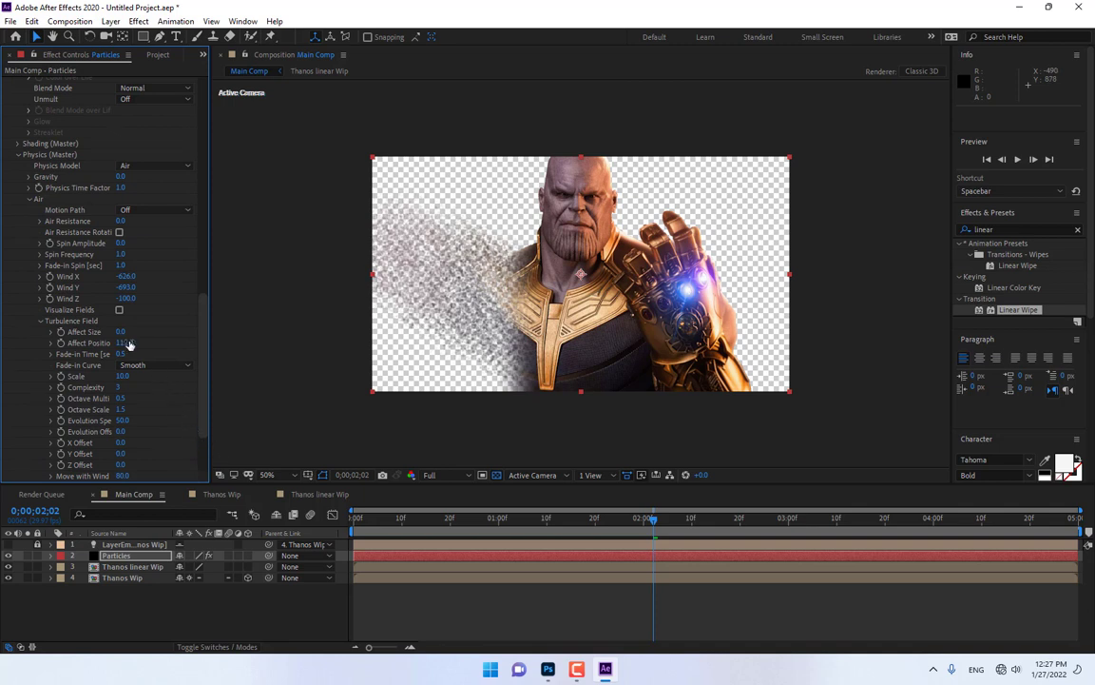
left_click_drag(130, 344, 163, 373)
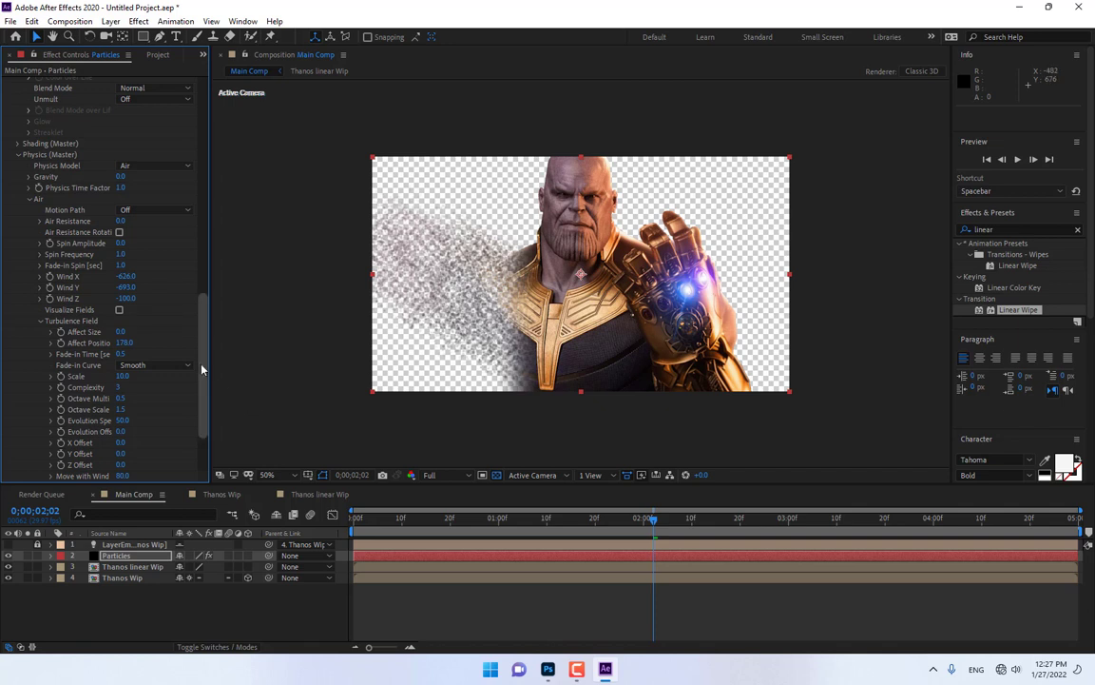
Duplicate the Particles layer and set the first copy's particle Size to 1.5.
left_click(122, 559)
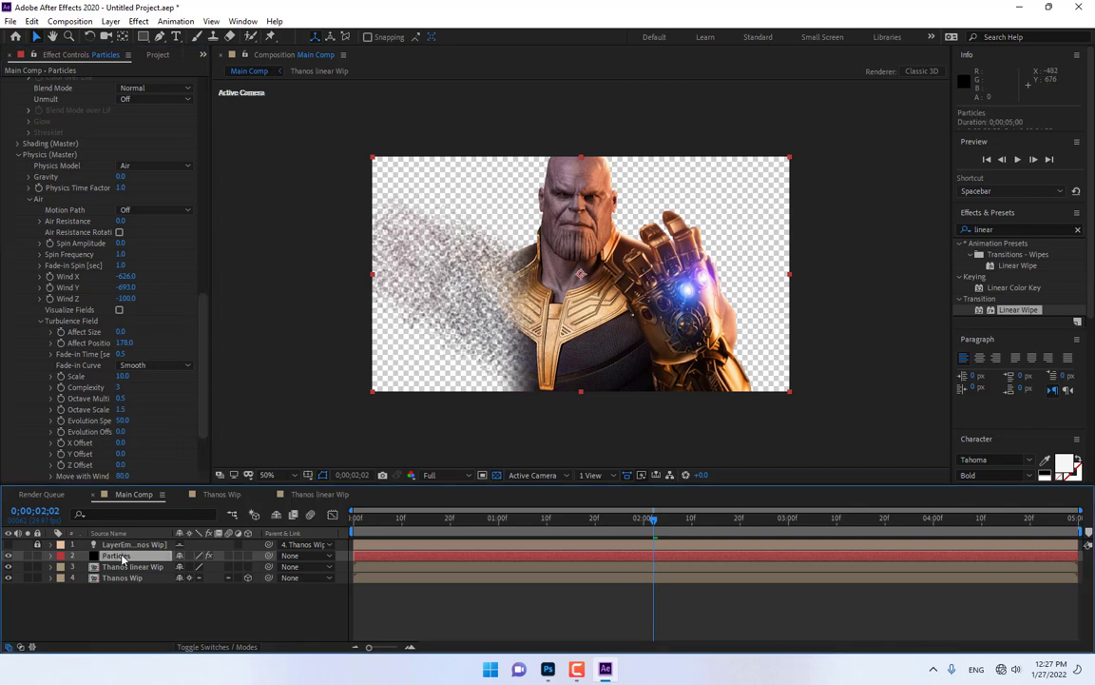
key("ctrl+d")
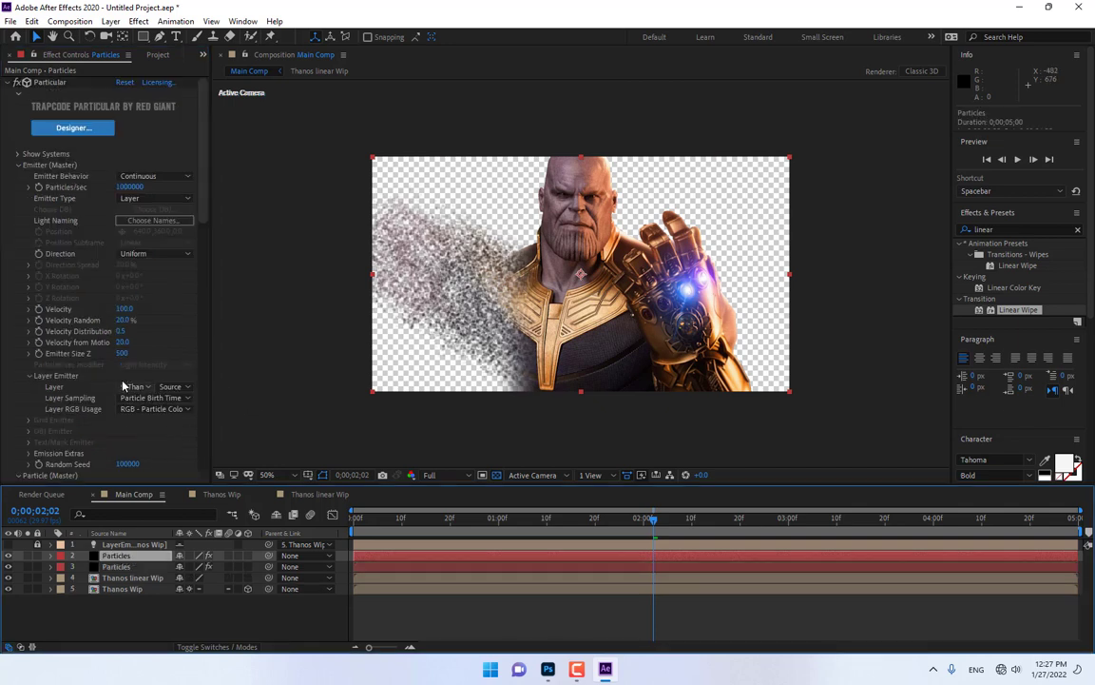
left_click_drag(206, 222, 207, 279)
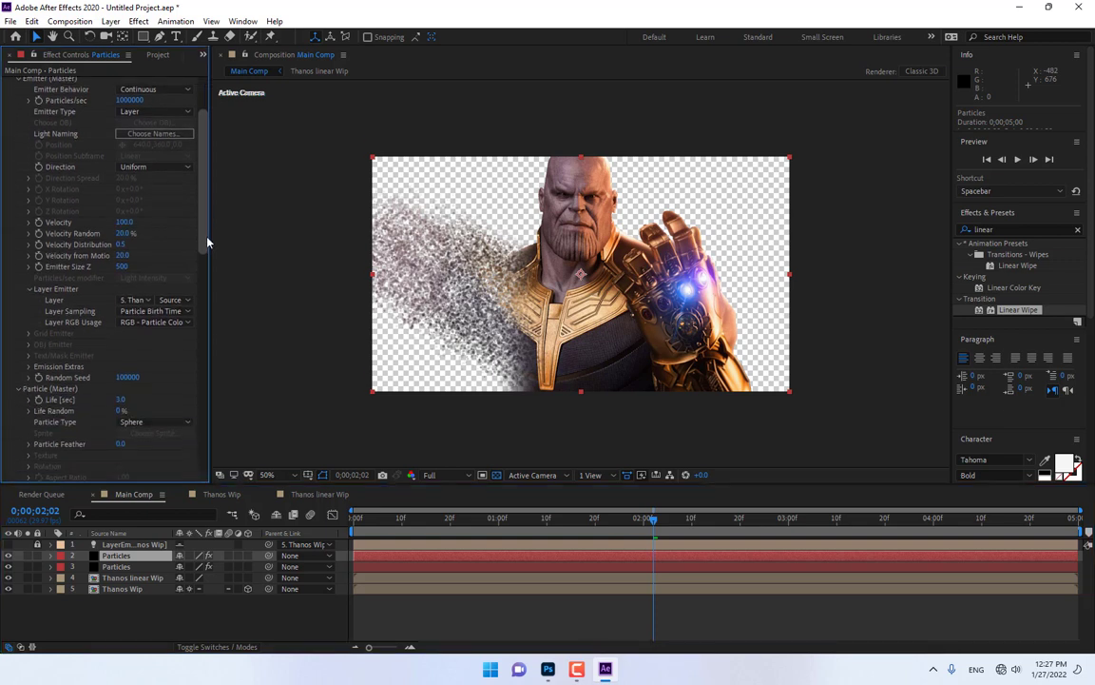
scroll(204, 285, "down", 3)
scroll(196, 323, "down", 3)
scroll(189, 362, "down", 3)
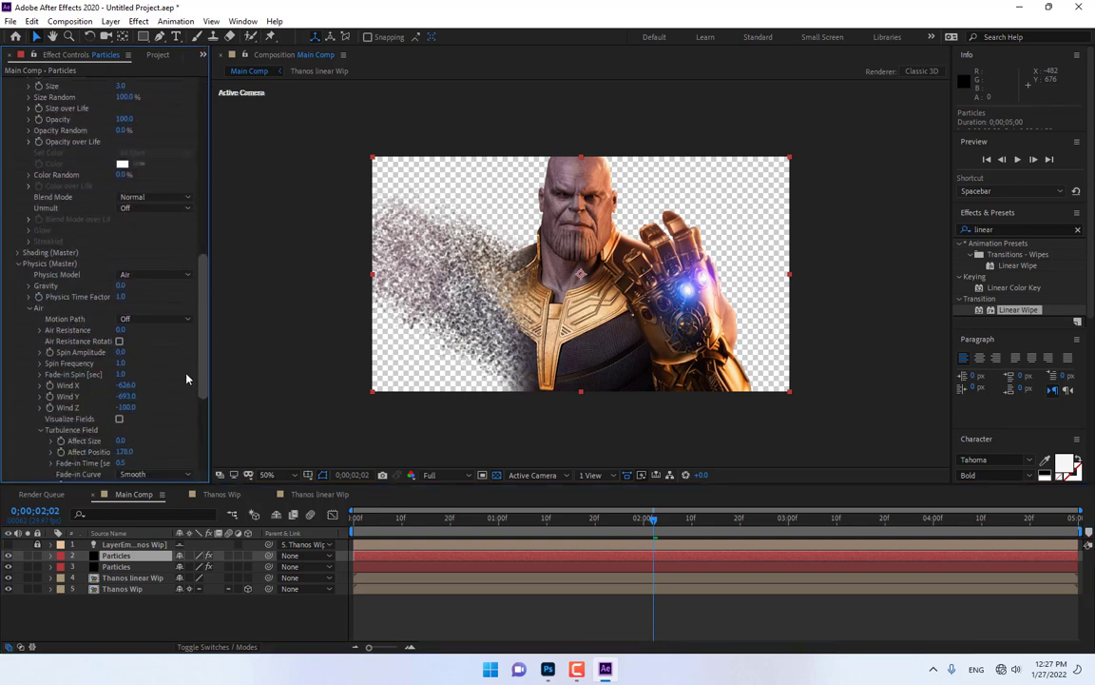
scroll(188, 352, "down", 3)
scroll(191, 326, "up", 2)
scroll(195, 307, "up", 2)
scroll(191, 283, "up", 2)
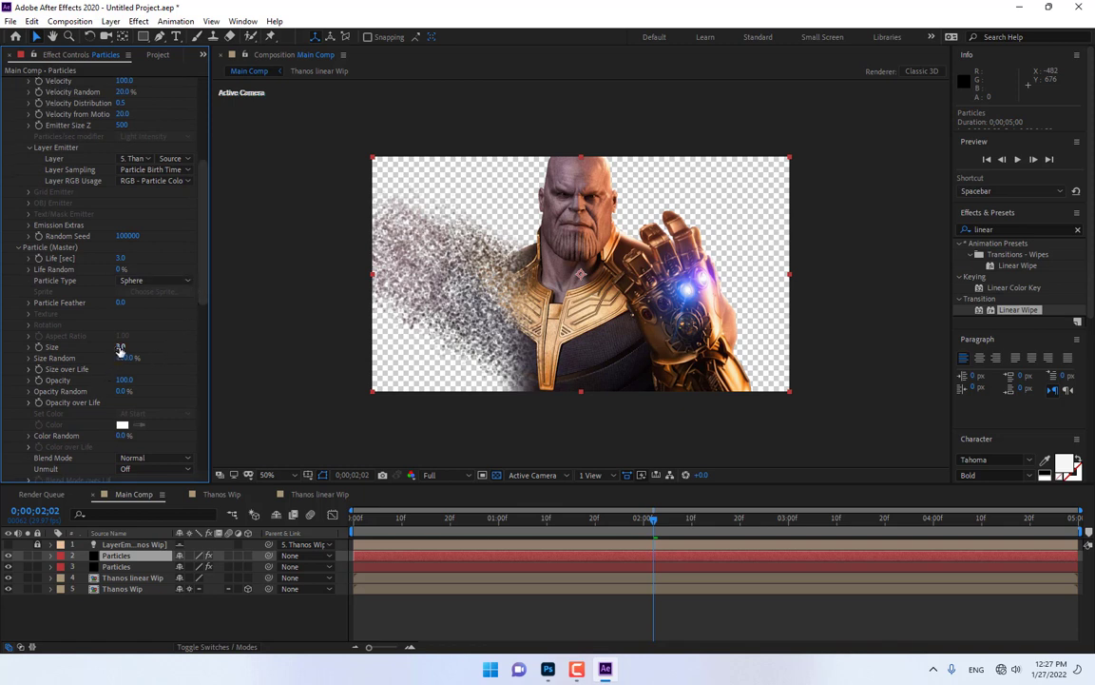
left_click(120, 348)
type("1.5")
key("Return")
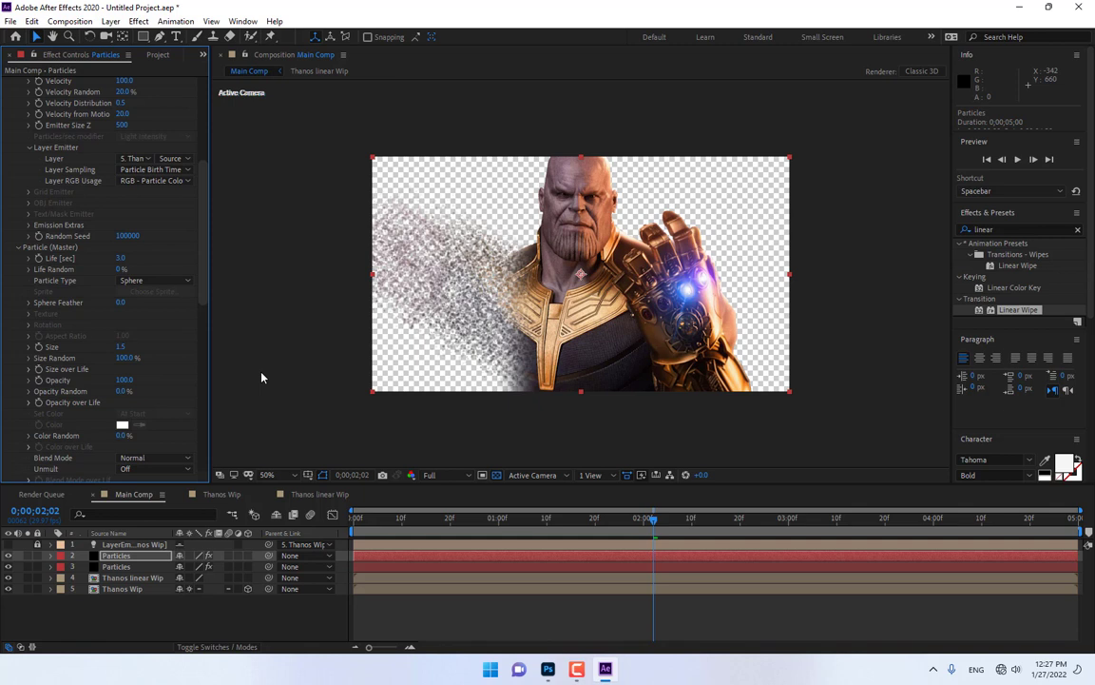
Set the other Particles layer's particle Size to 4.0.
left_click_drag(203, 306, 203, 317)
left_click(116, 566)
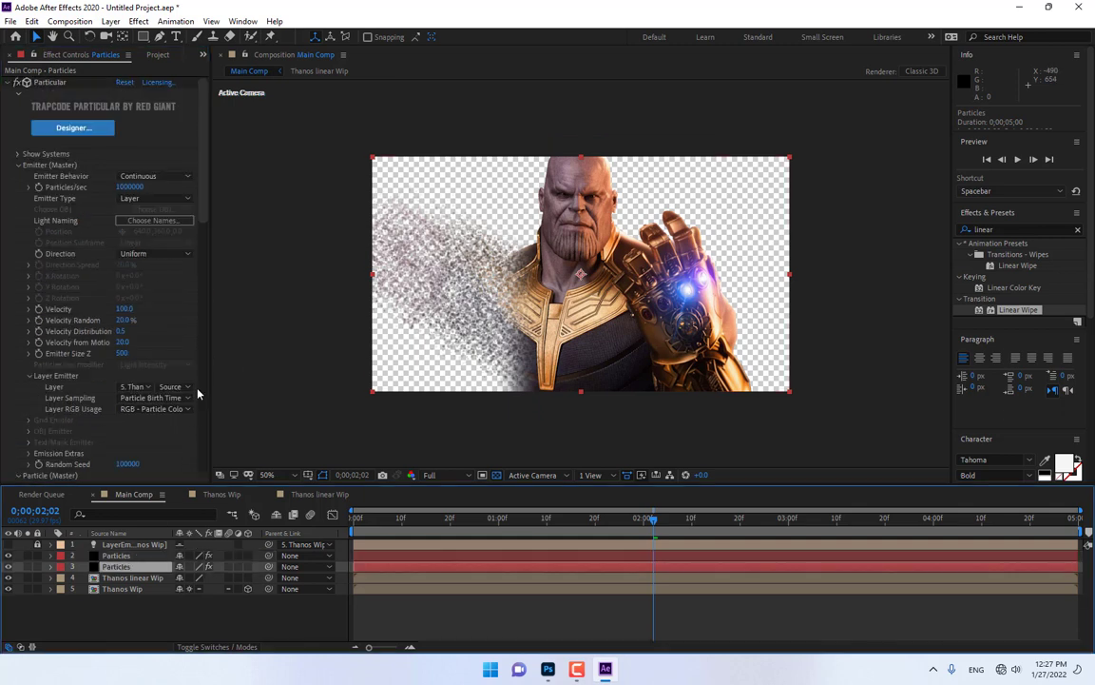
scroll(185, 346, "down", 2)
scroll(184, 346, "down", 2)
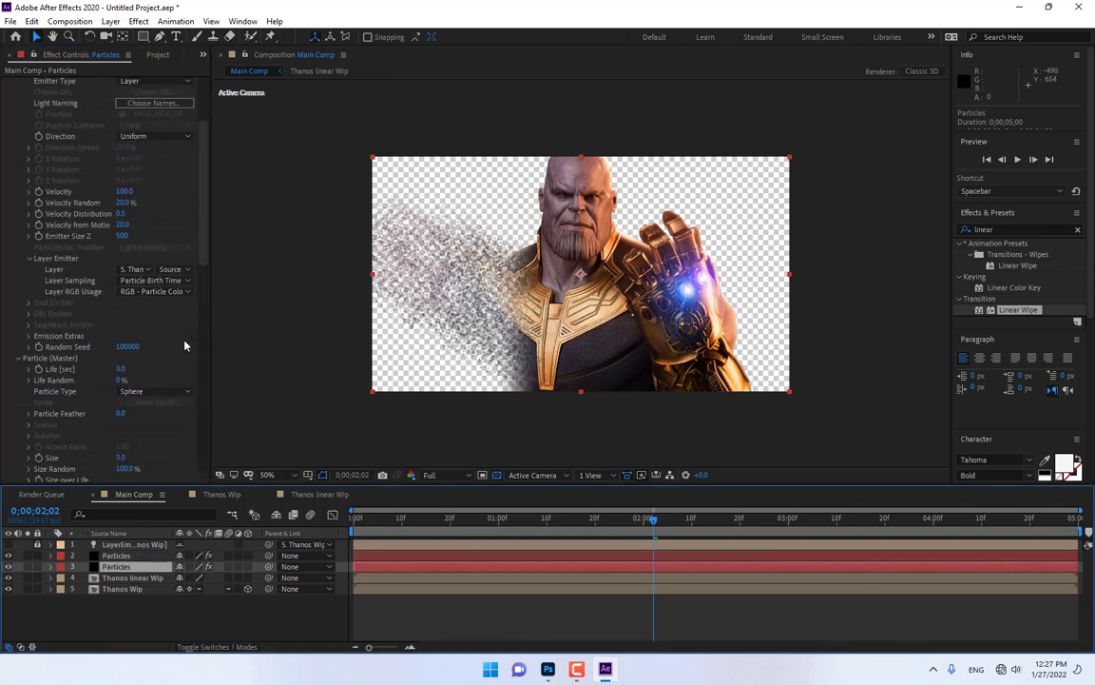
scroll(93, 391, "down", 2)
left_click(121, 399)
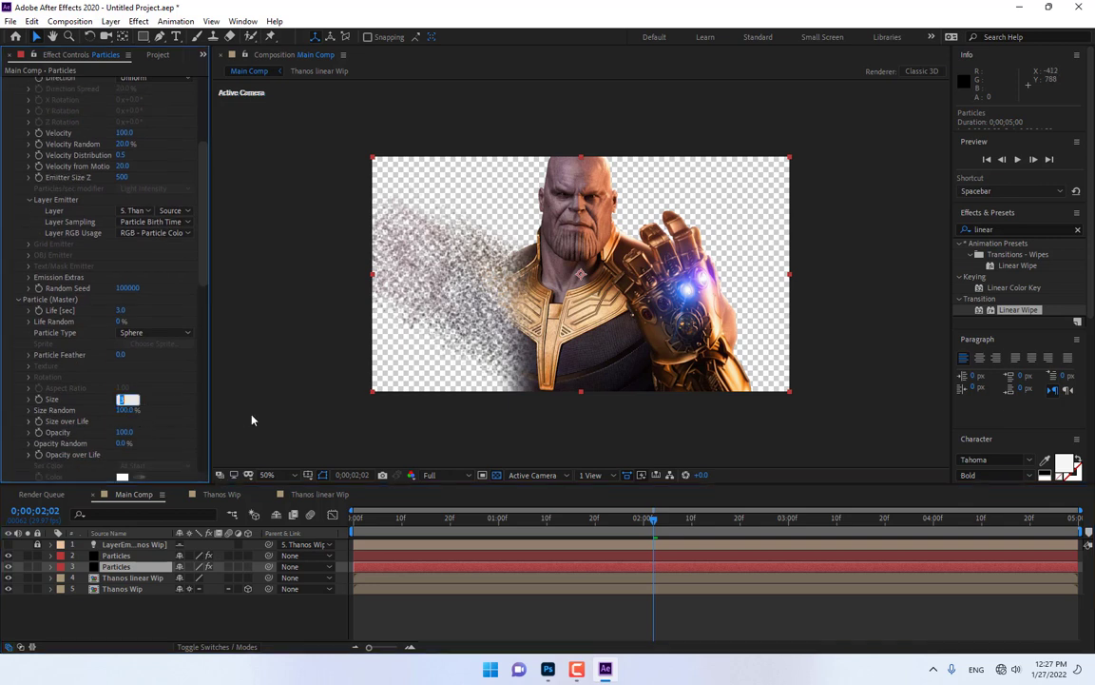
type("4")
key("Return")
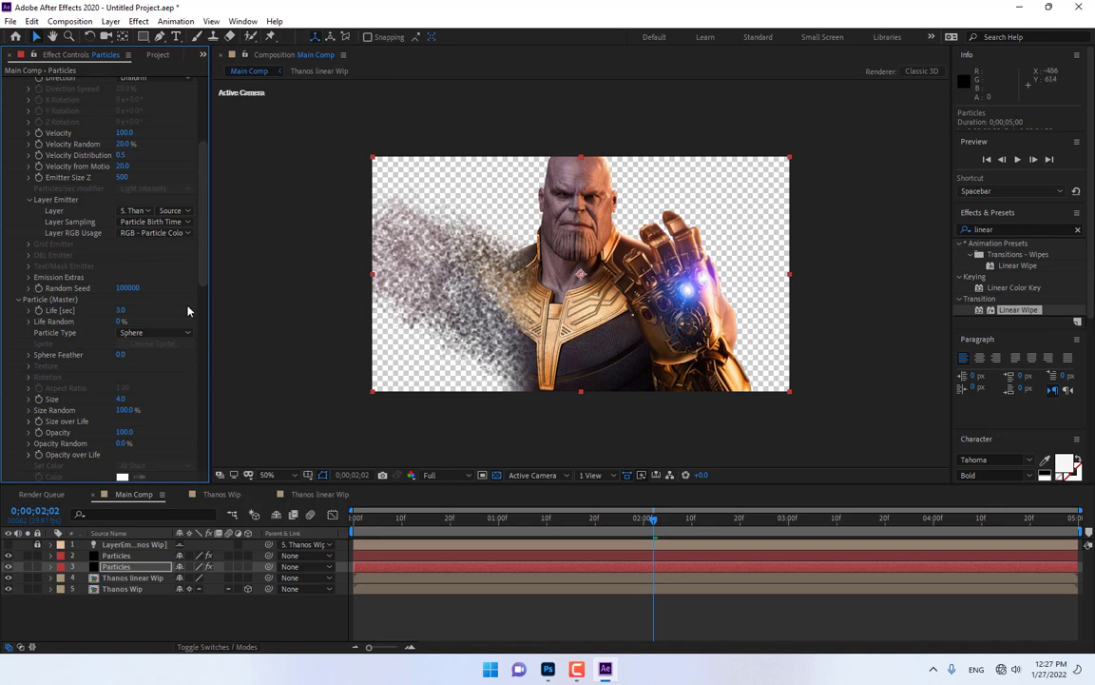
scroll(201, 222, "down", 5)
scroll(201, 221, "down", 5)
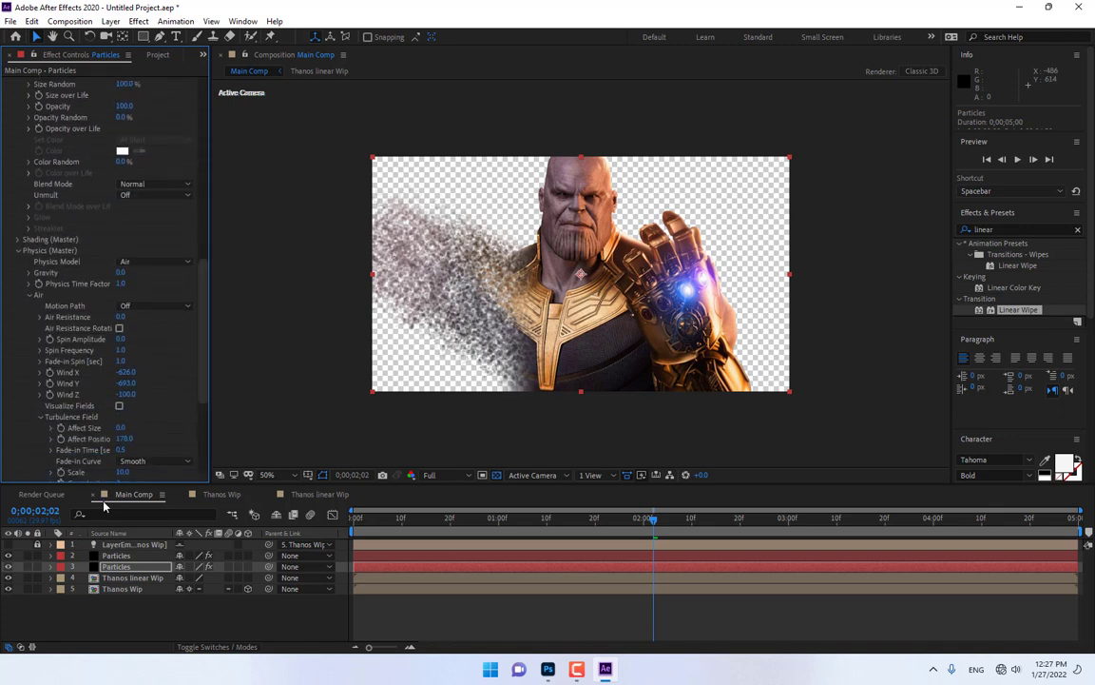
Rename layer 2 to 'Small Particles'.
left_click(116, 555)
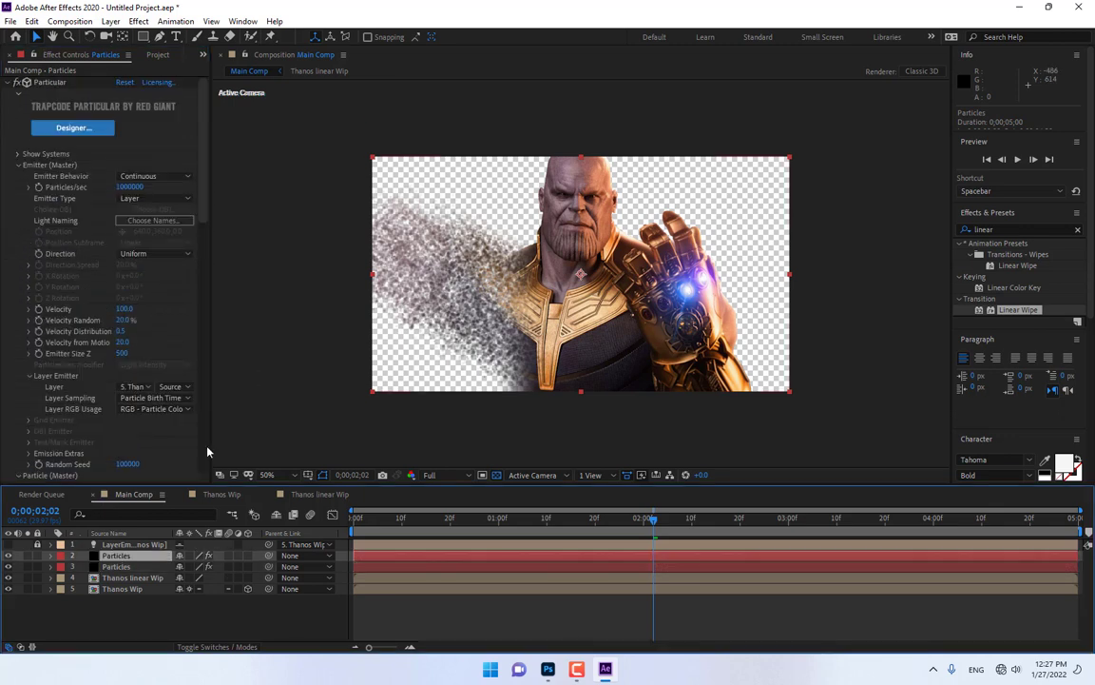
right_click(120, 560)
left_click(143, 502)
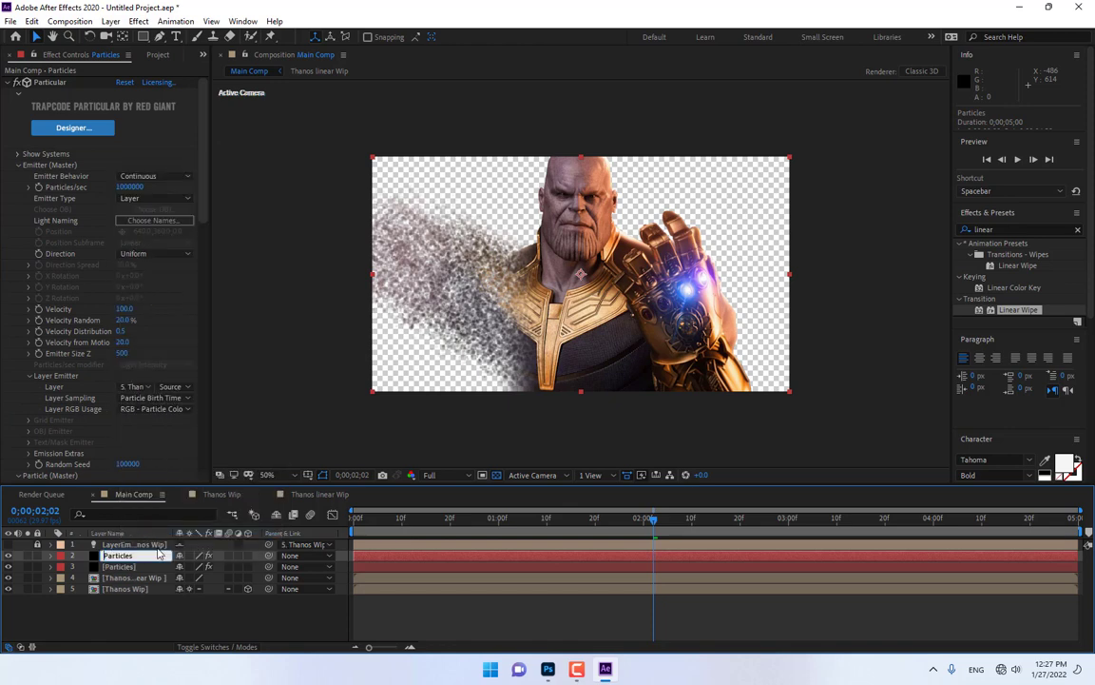
key("Home")
type("Small")
key("Return")
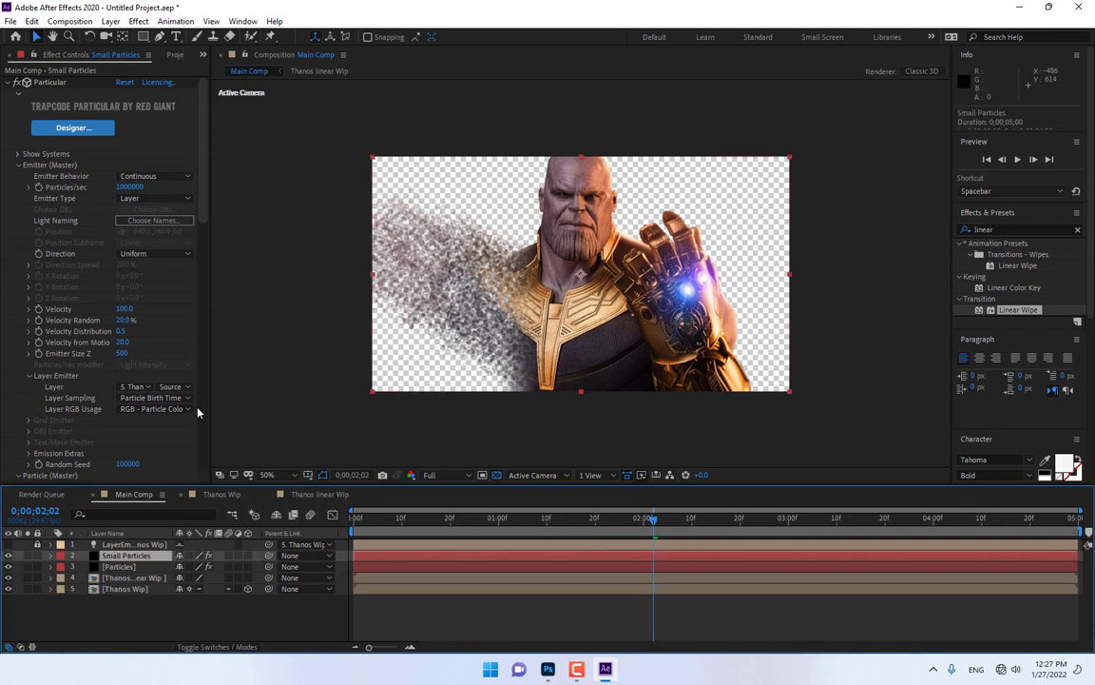
Set Small Particles' wind to X -670 and Y -693 and raise turbulence Affect Position.
scroll(190, 238, "down", 5)
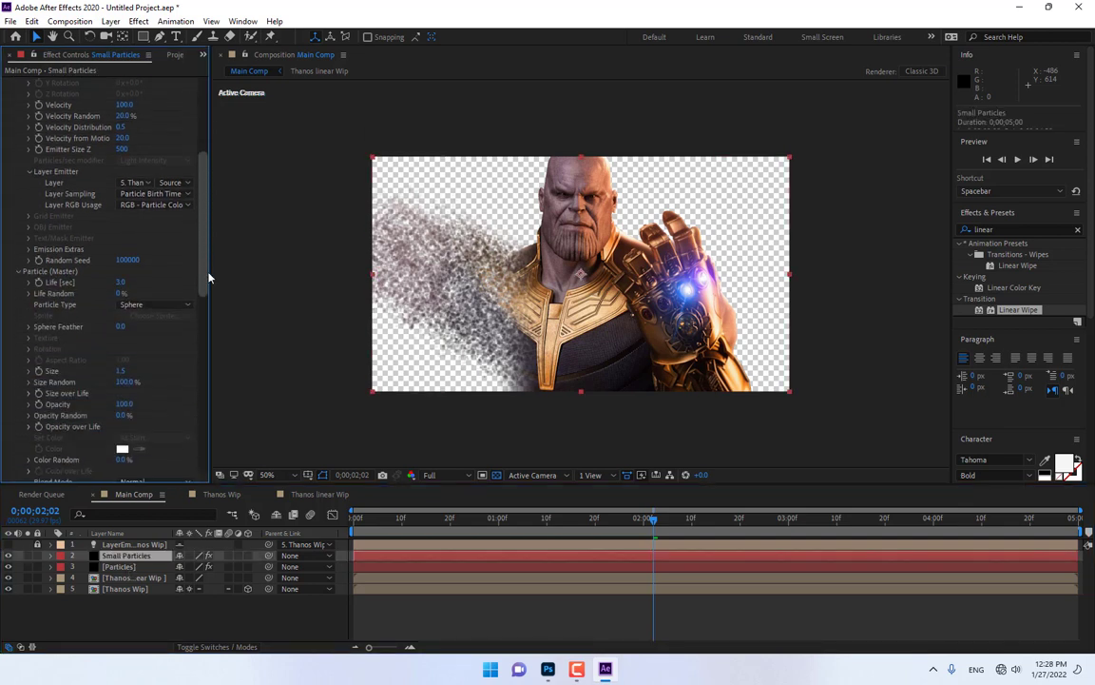
left_click_drag(203, 278, 204, 382)
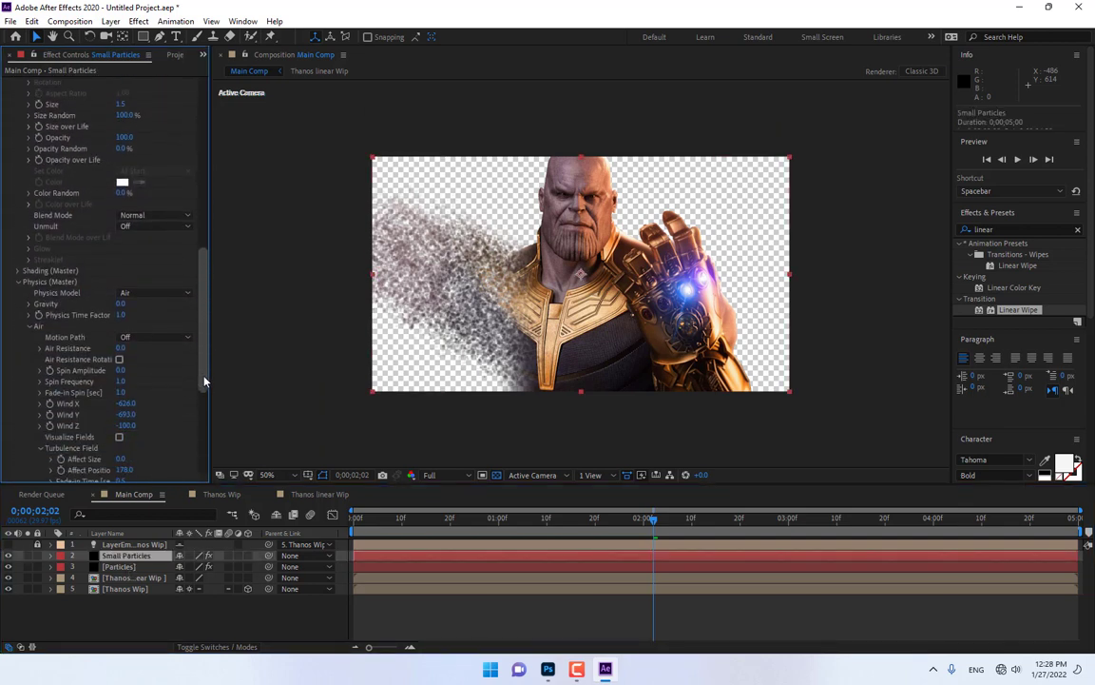
scroll(156, 374, "down", 1)
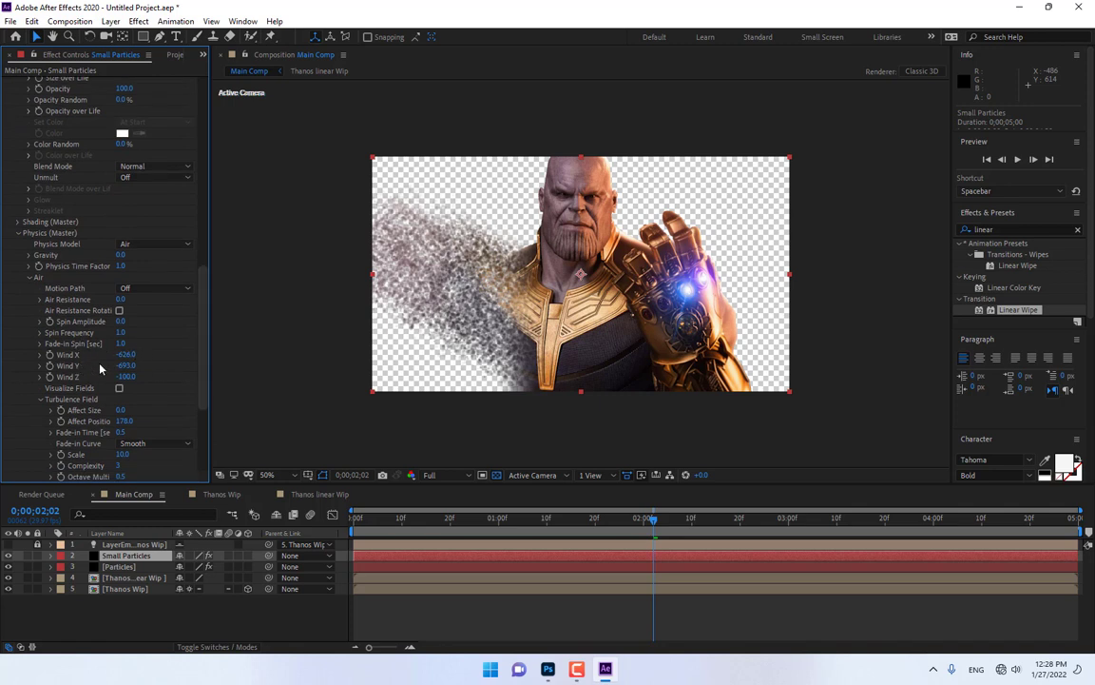
left_click(126, 355)
type("-670")
left_click(128, 365)
type("-693")
key("Tab")
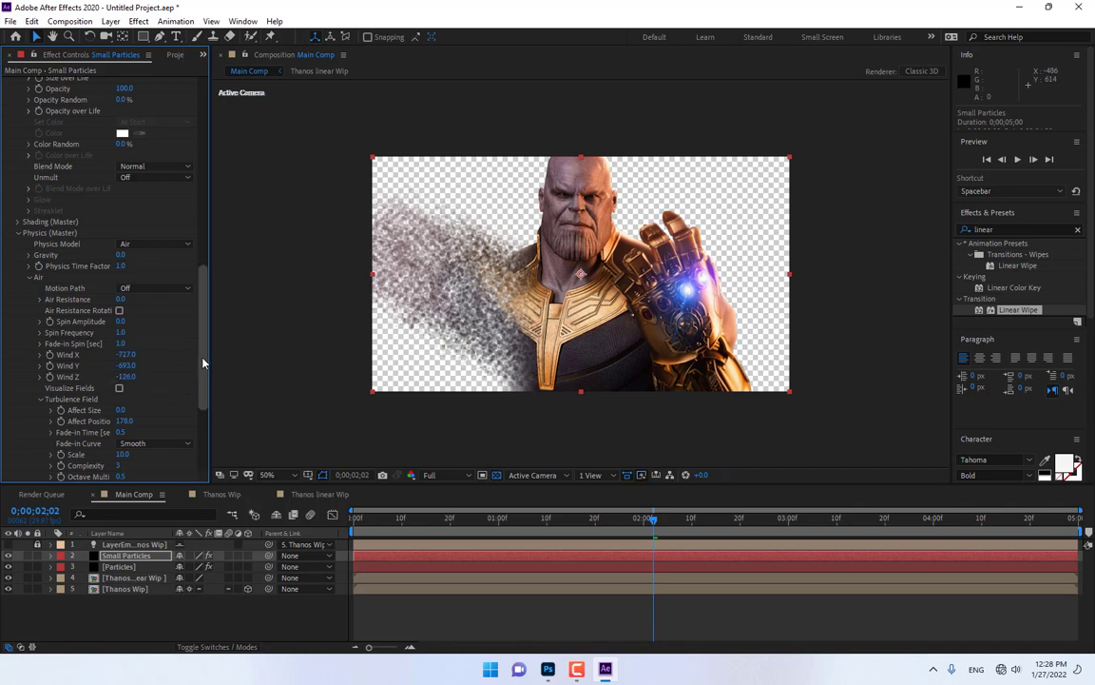
left_click_drag(203, 362, 210, 384)
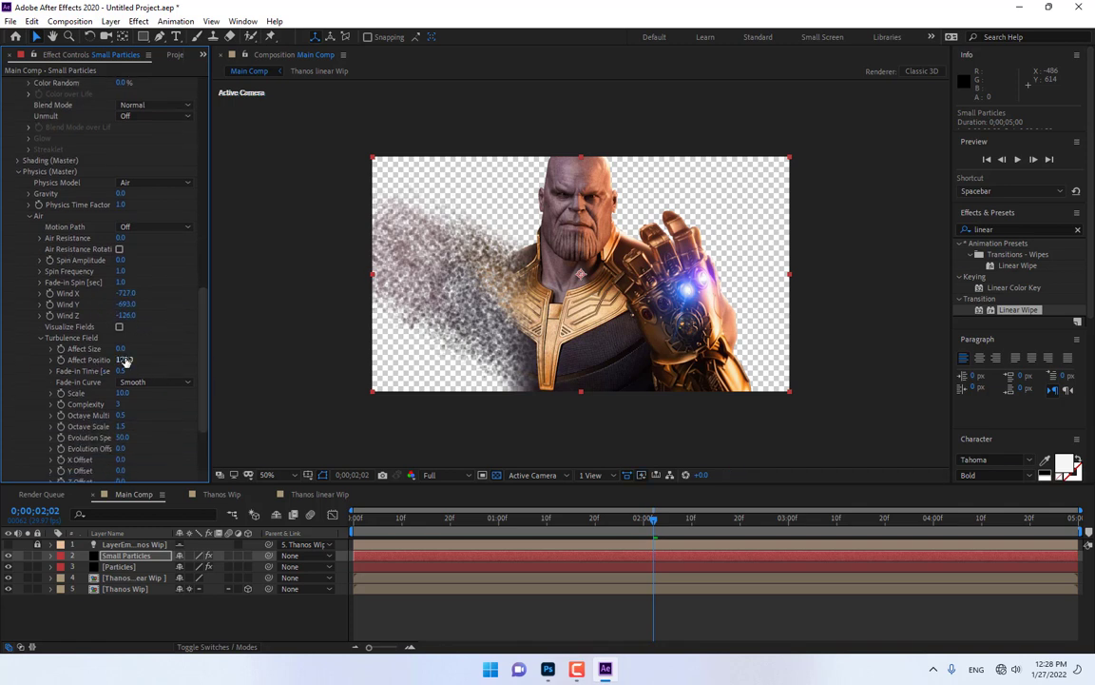
mouse_move(125, 361)
left_mouse_down()
mouse_move(201, 362)
mouse_move(205, 169)
left_mouse_up()
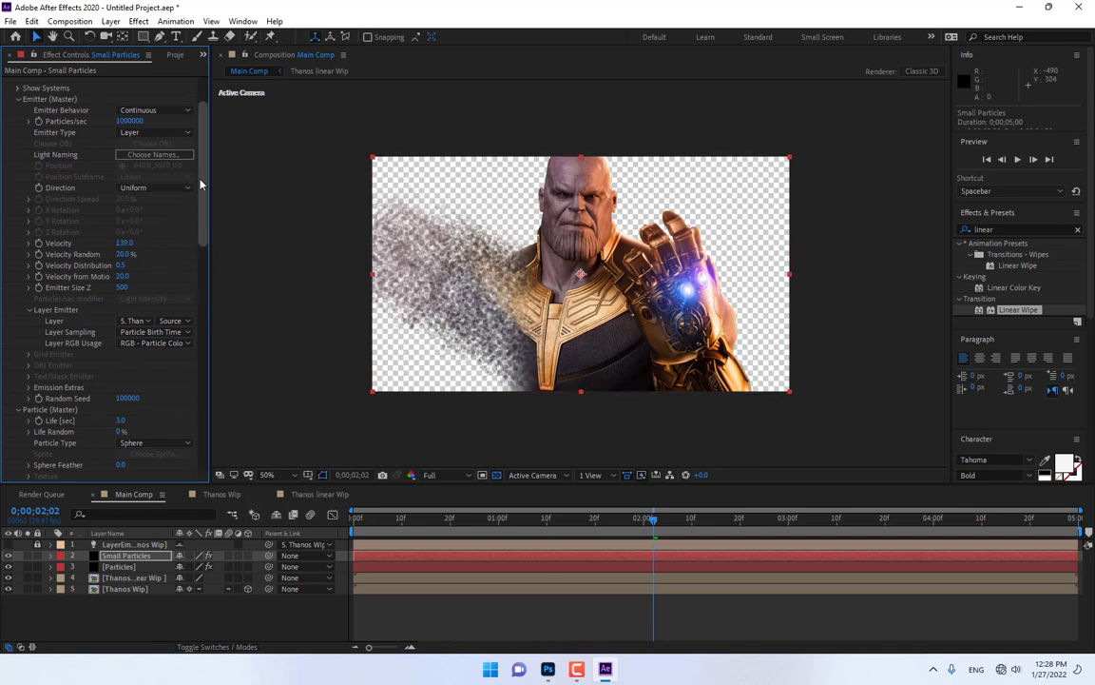
left_click_drag(202, 183, 204, 303)
Set the Particles layer's particle Size to 3.5.
left_click(120, 566)
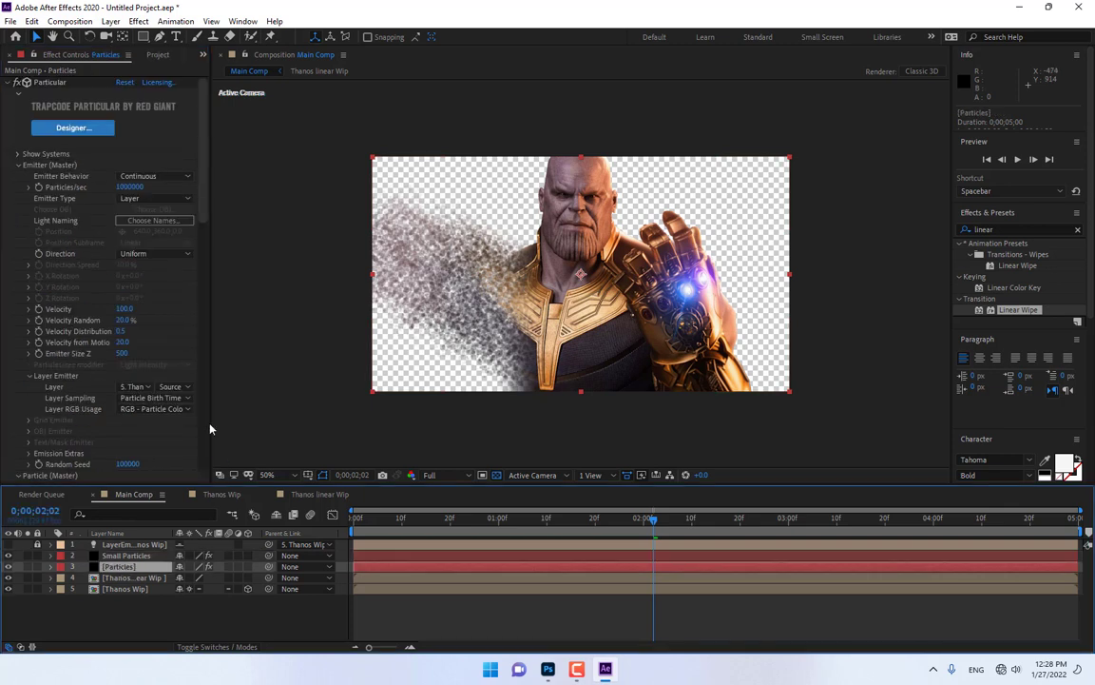
scroll(154, 315, "down", 3)
scroll(157, 332, "down", 3)
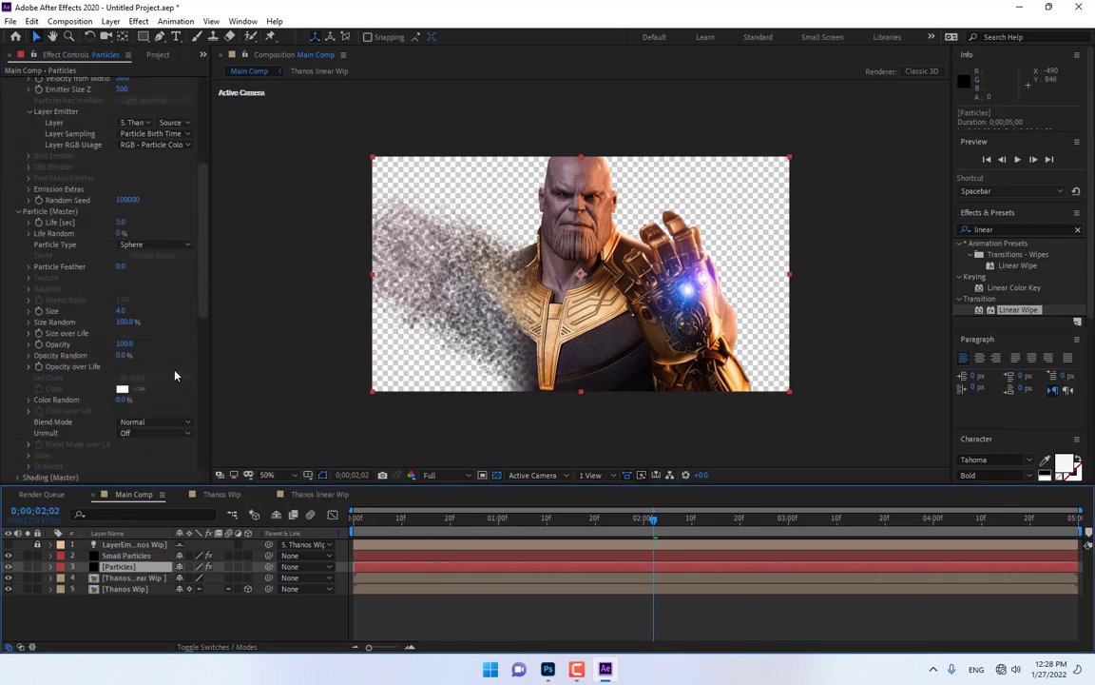
left_click(123, 311)
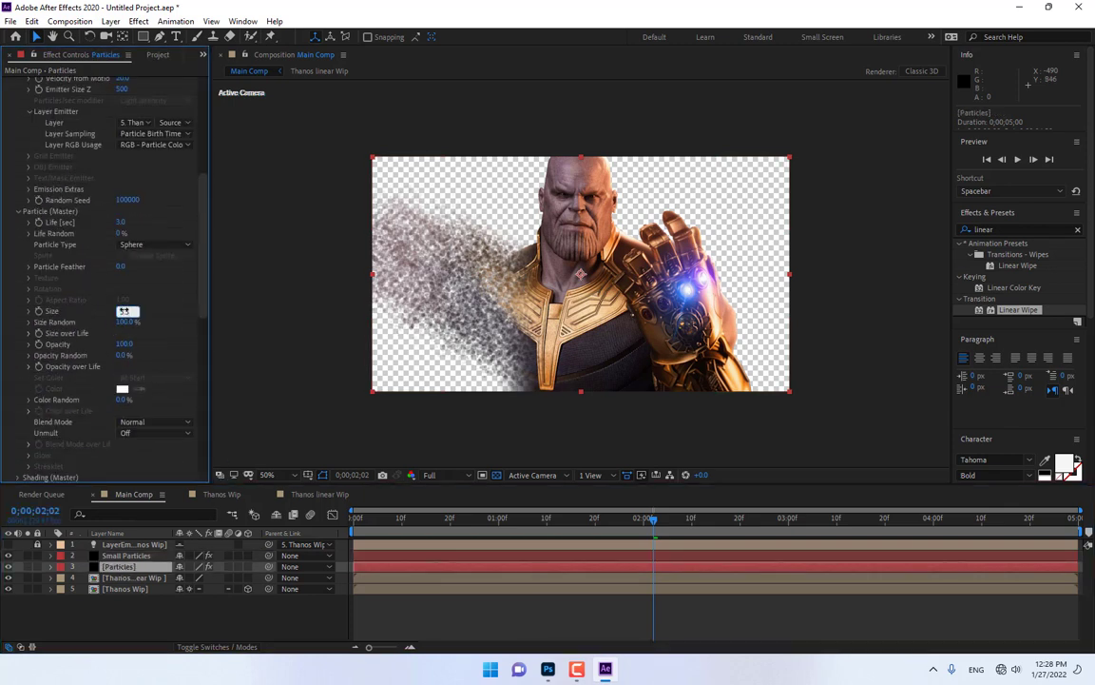
type("3.5")
key("Return")
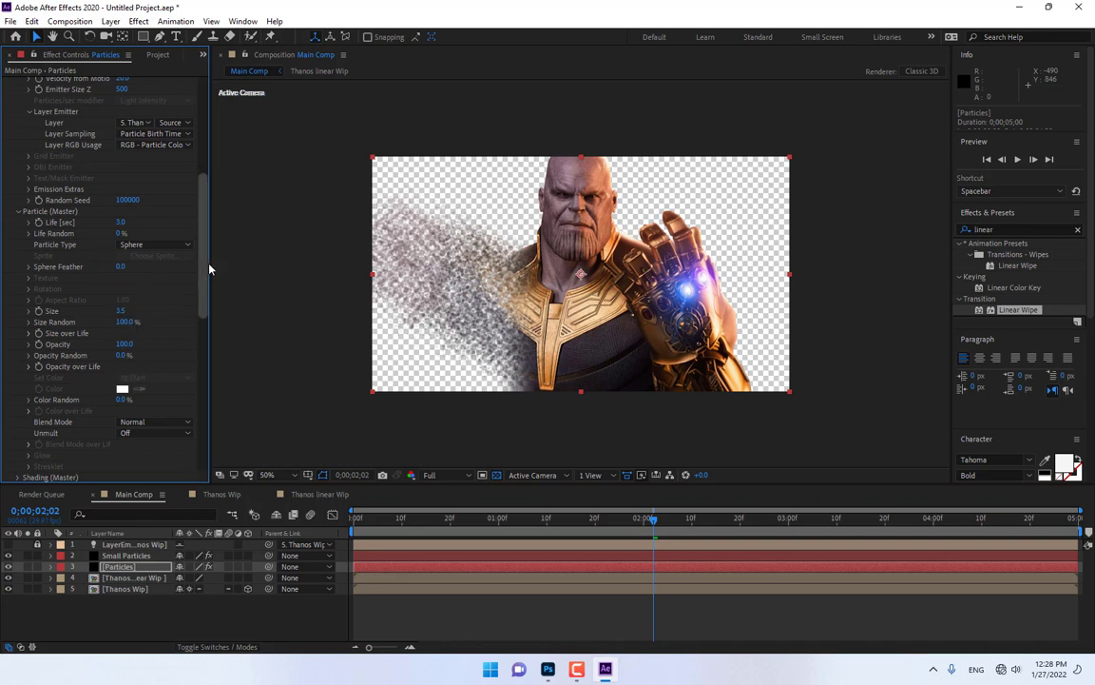
left_click_drag(204, 265, 197, 459)
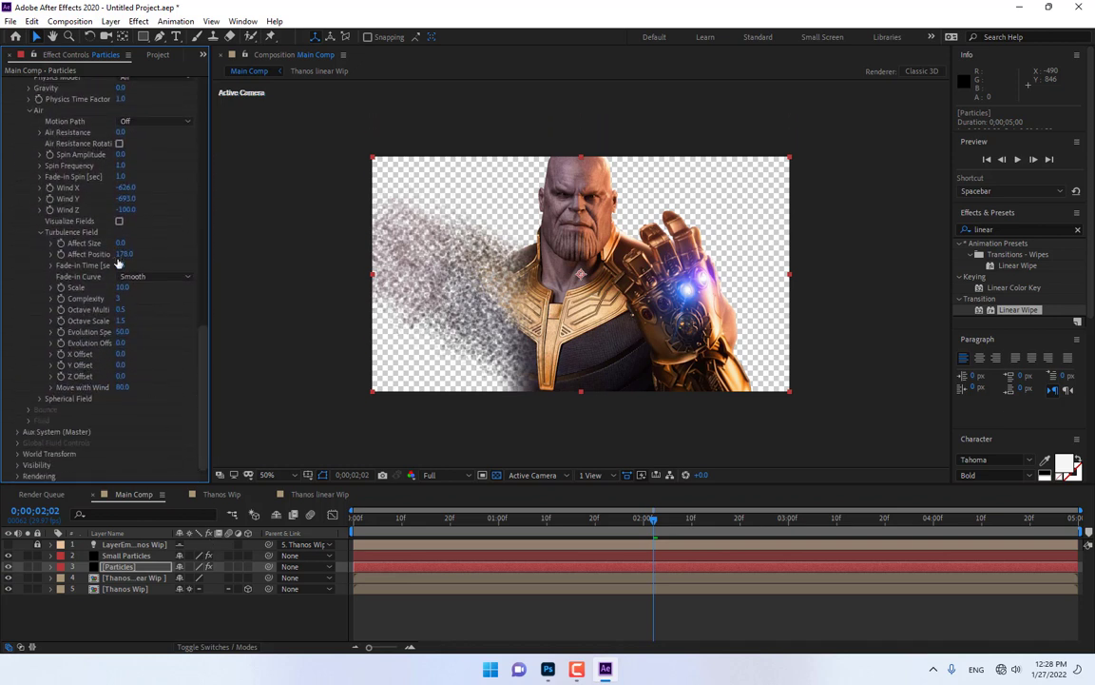
Scrub the Particles layer's Air Wind X to -745 and Wind Y to -741.
left_click_drag(127, 188, 114, 199)
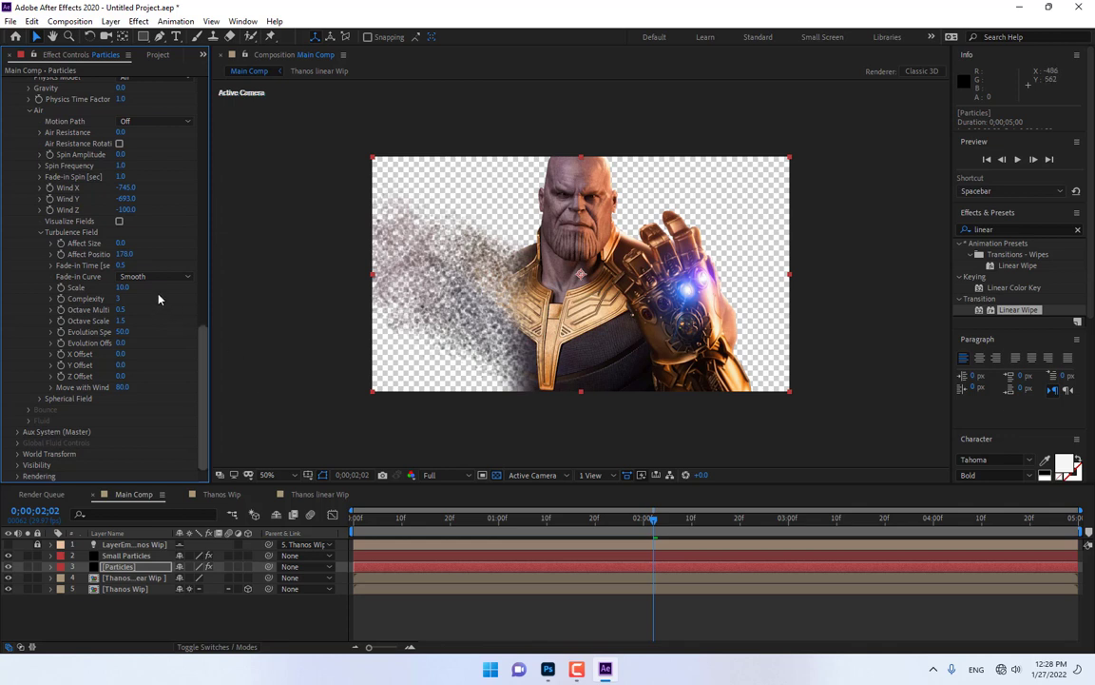
left_click_drag(99, 198, 142, 277)
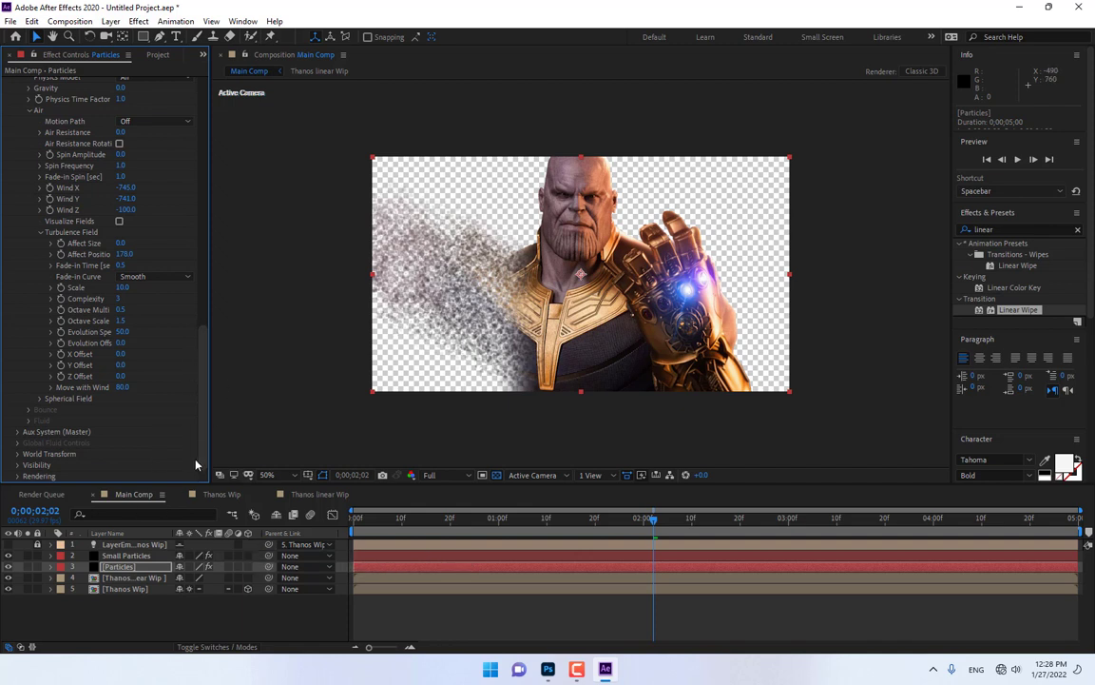
left_click(107, 568)
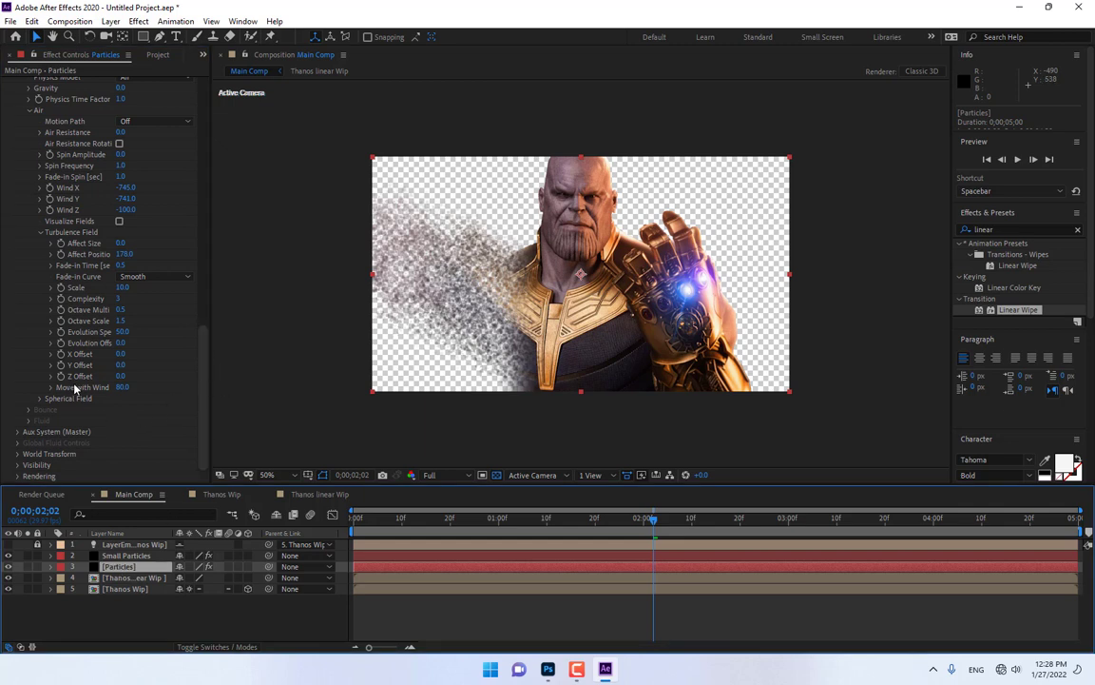
Switch Rendering > Motion Blur to On and enter a Shutter Angle of 400.
left_click(17, 475)
scroll(19, 447, "down", 2)
left_click(29, 475)
scroll(29, 471, "down", 2)
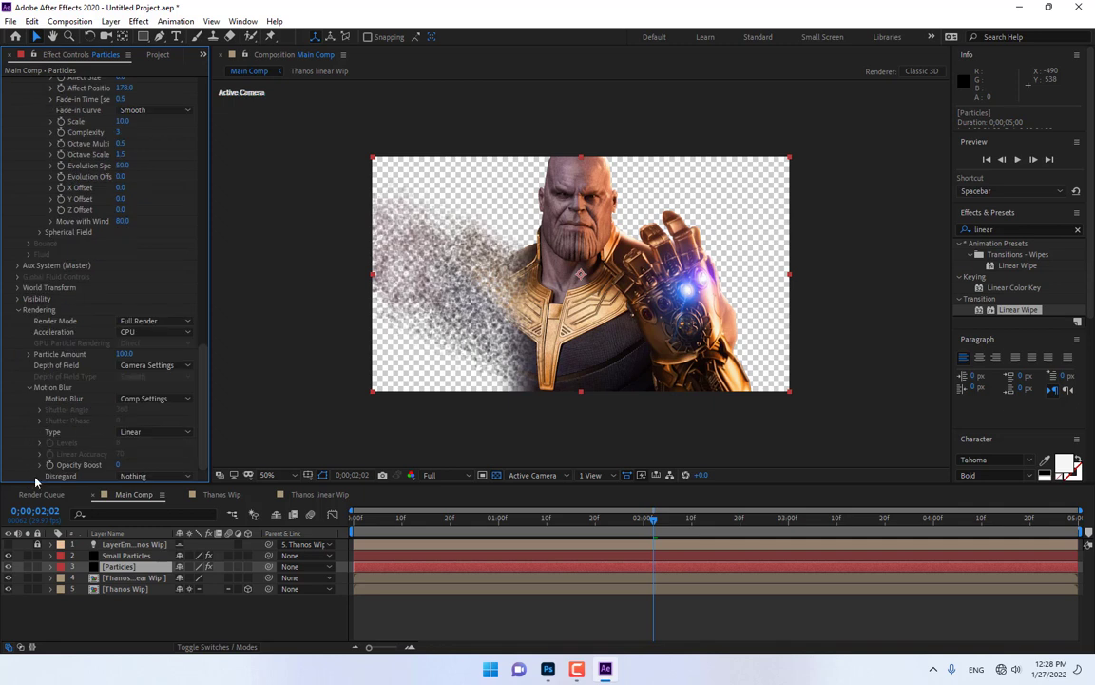
left_click(126, 398)
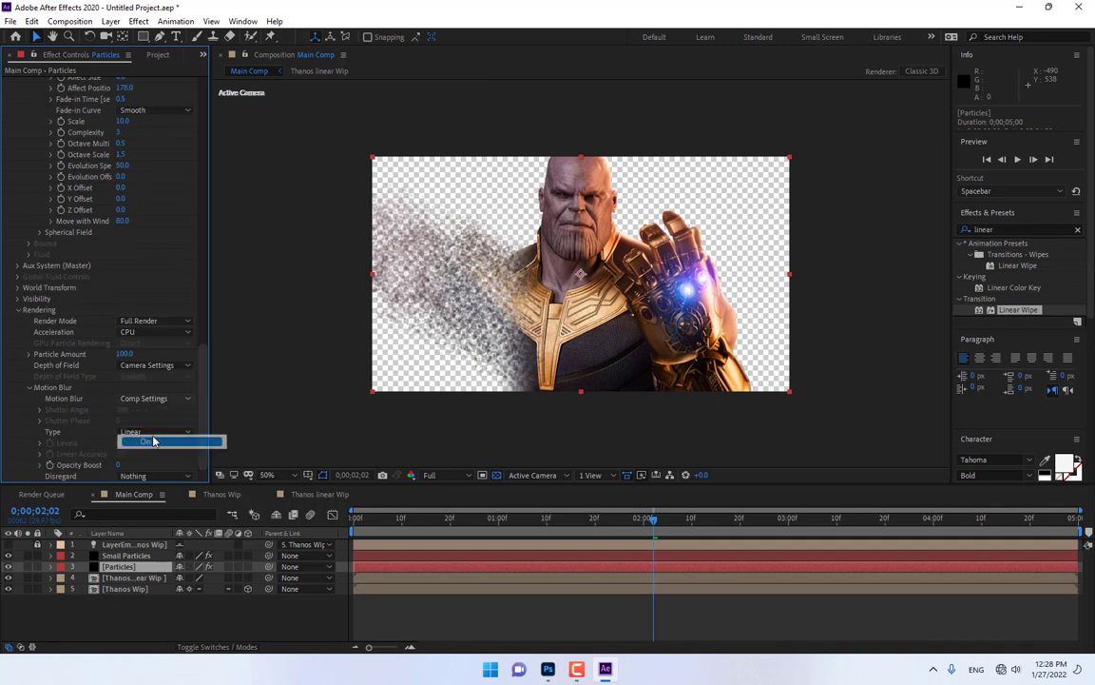
left_click(146, 442)
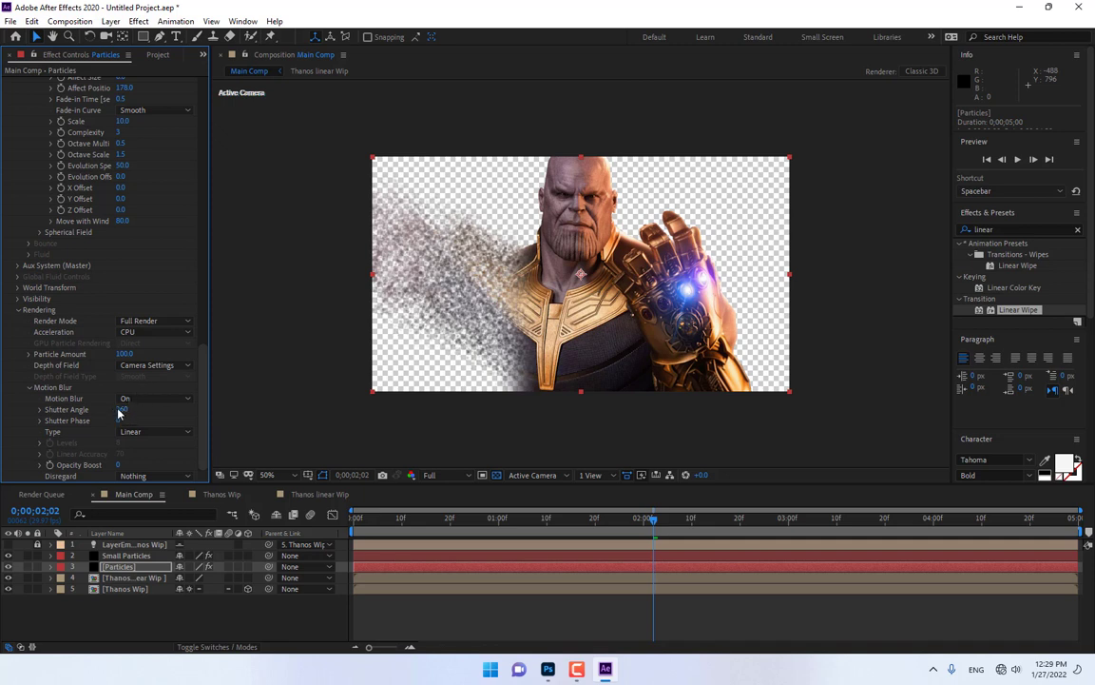
mouse_move(122, 409)
left_mouse_down()
mouse_move(193, 407)
mouse_move(125, 410)
left_mouse_up()
left_click_drag(124, 410, 152, 407)
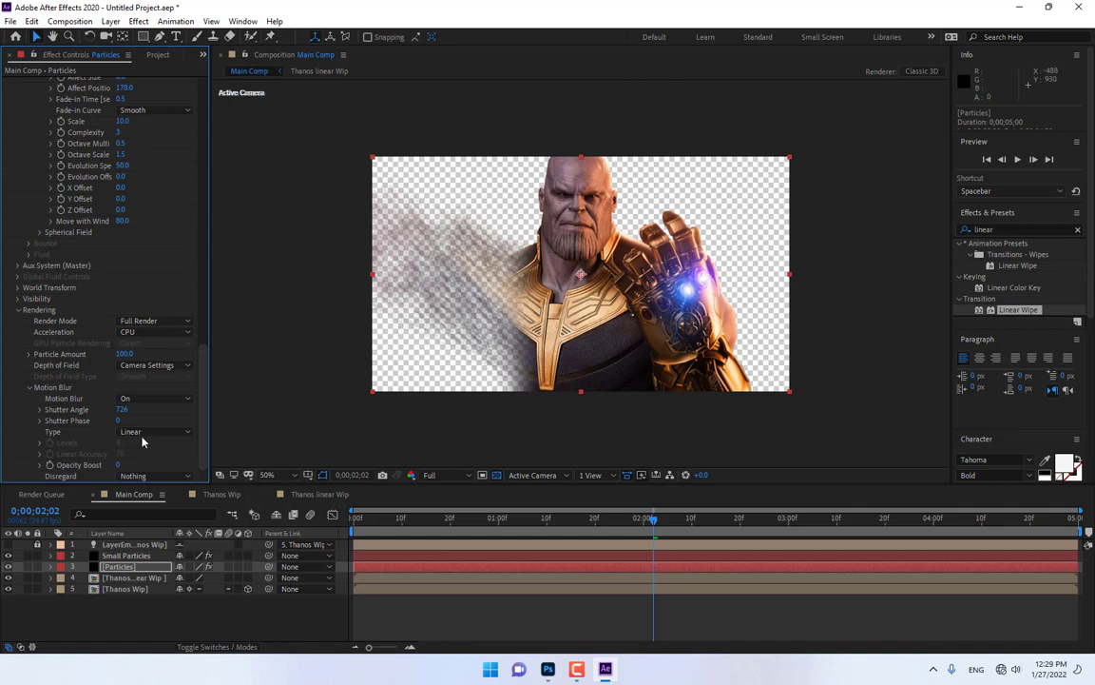
left_click(125, 409)
type("400")
key("Return")
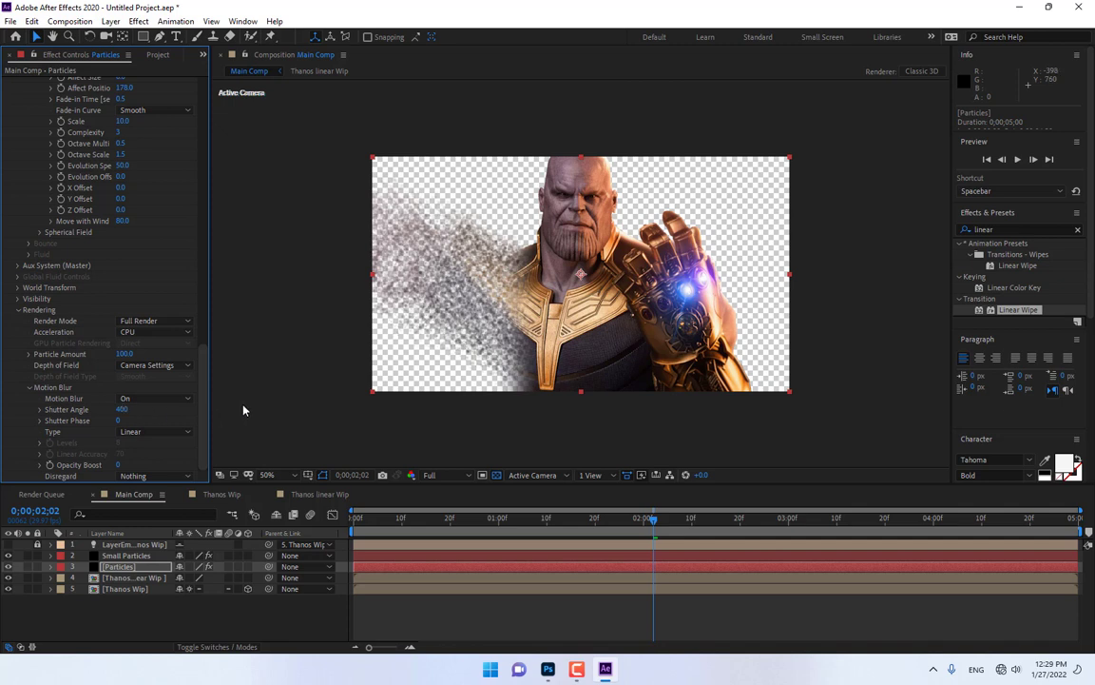
Return to the comp start and purge all memory and disk cache.
left_click(355, 519)
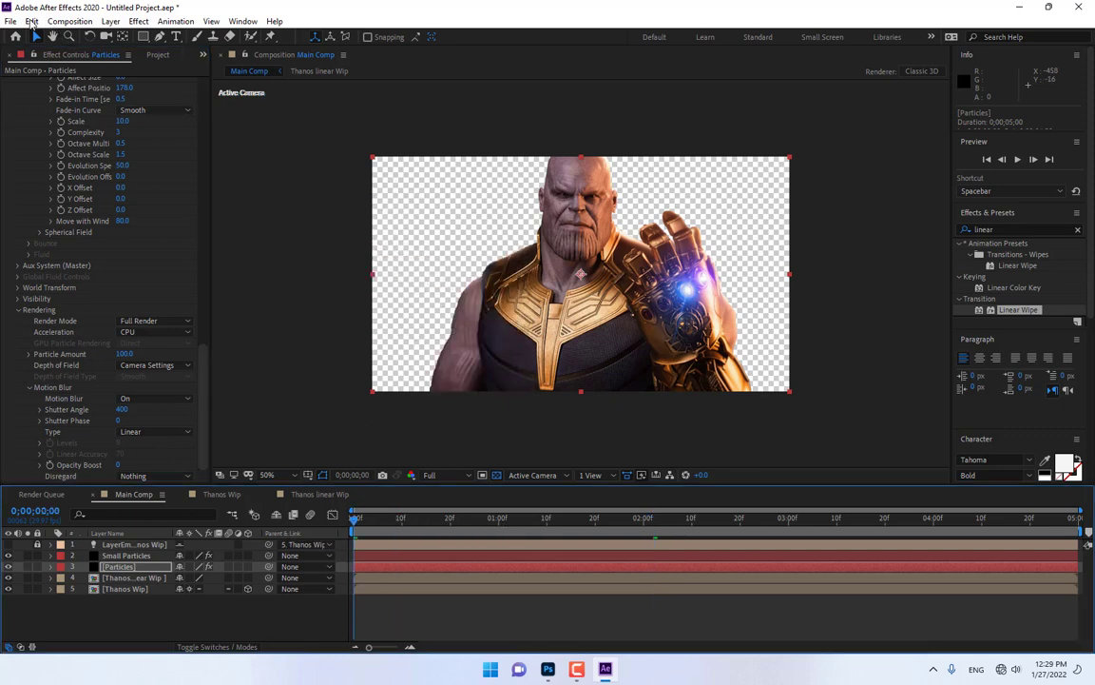
left_click(32, 21)
mouse_move(157, 304)
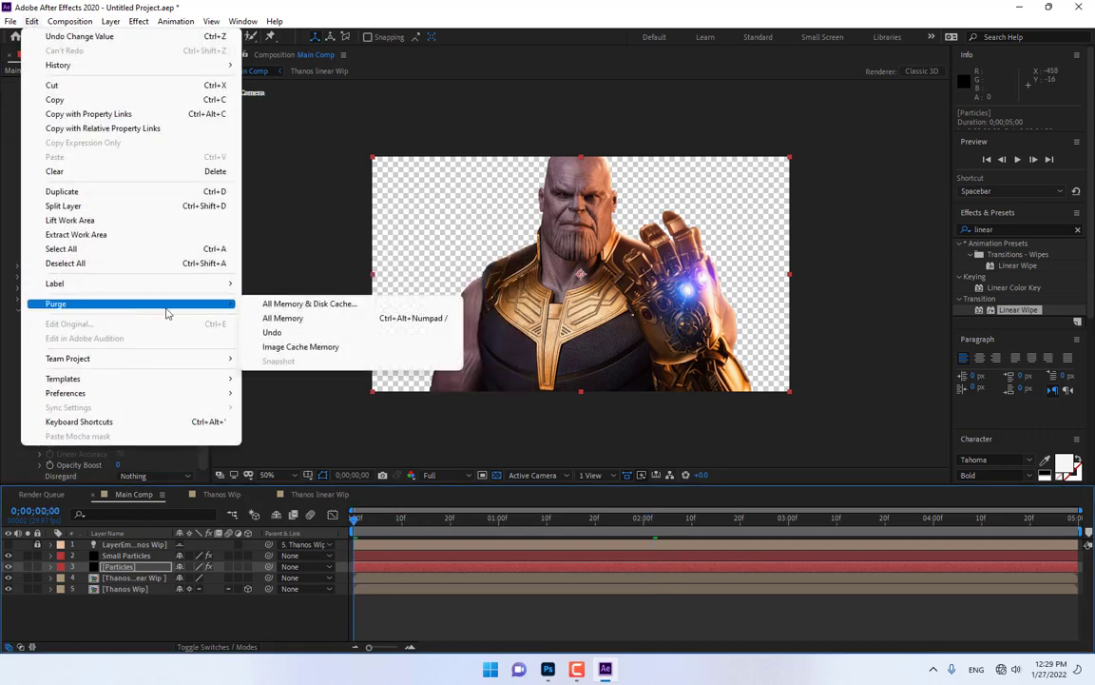
left_click(285, 305)
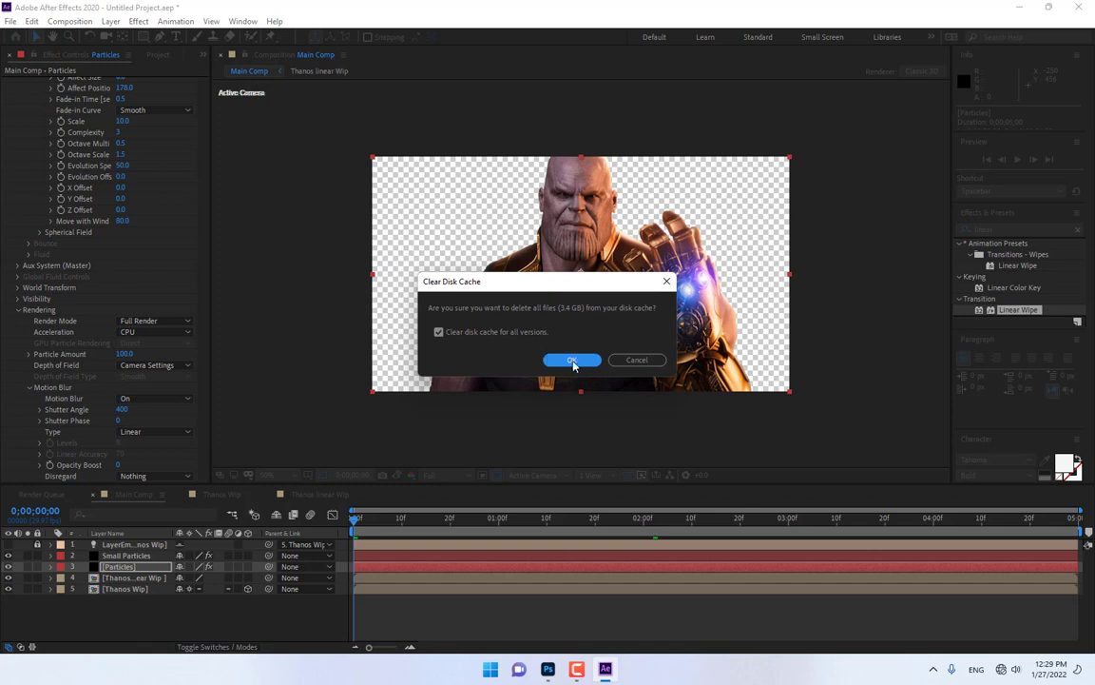
left_click(571, 359)
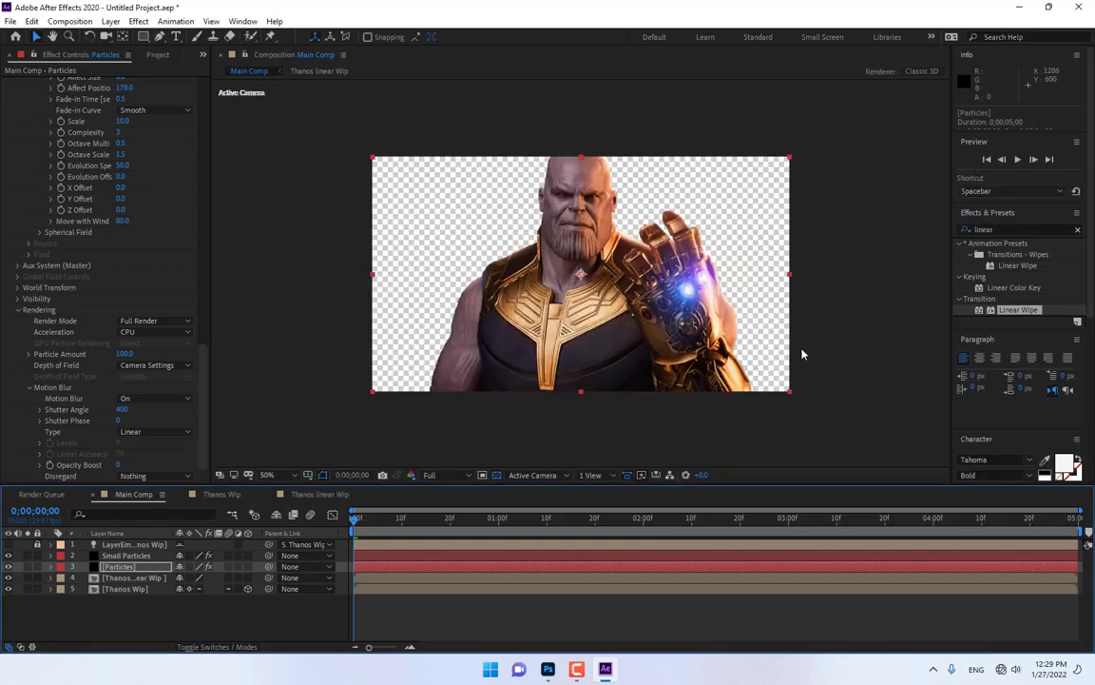
Preview Main Comp, scrub to the mid-dissolve frames, and select the Particles layer.
left_click(1017, 160)
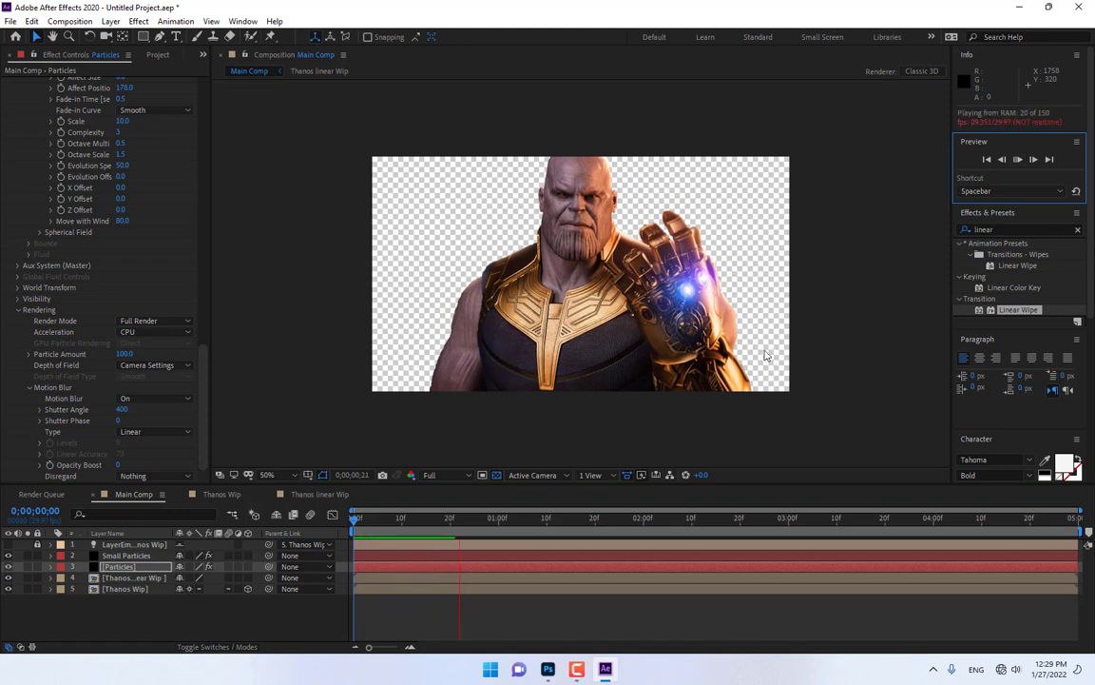
left_click(591, 616)
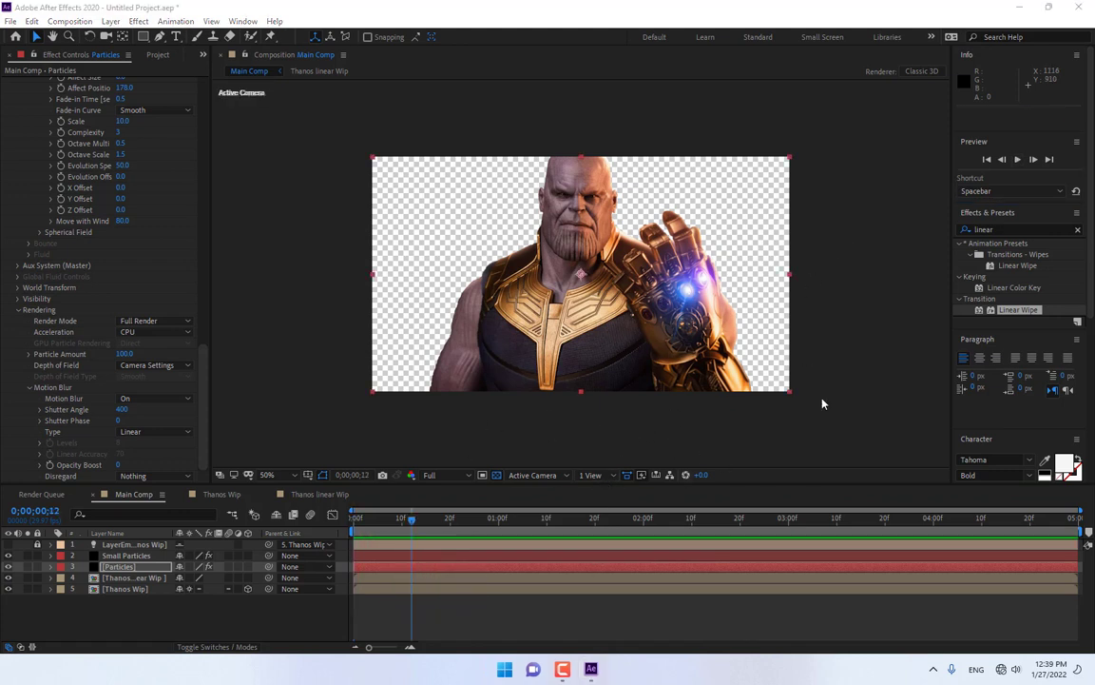
left_click(1018, 159)
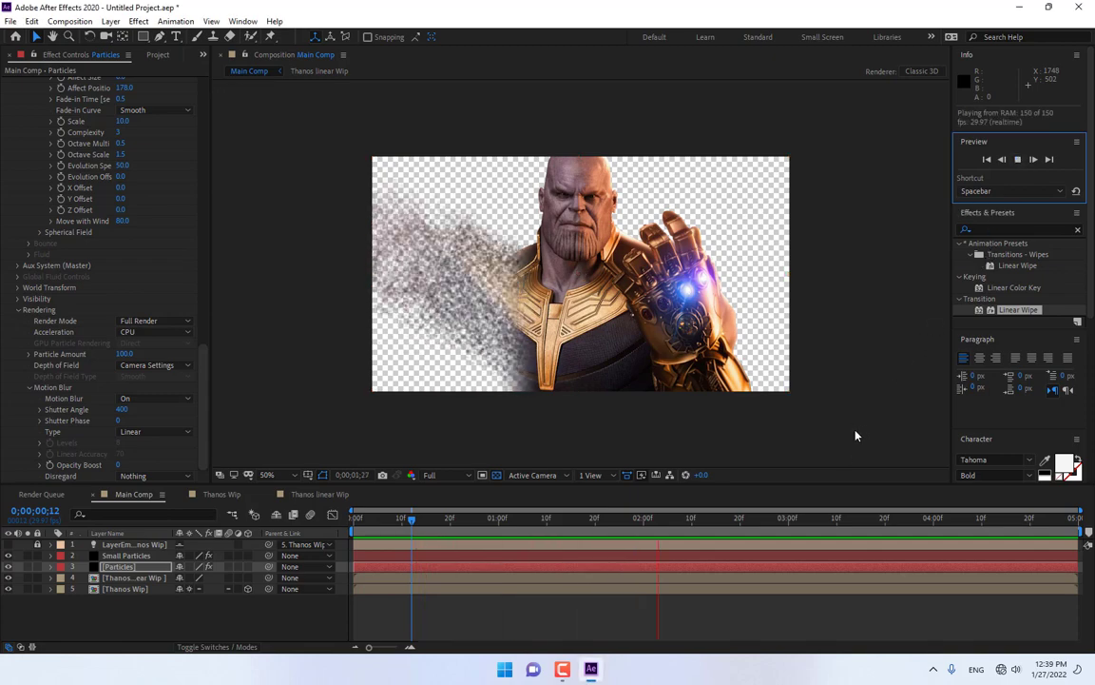
mouse_move(573, 524)
left_mouse_down()
mouse_move(711, 525)
mouse_move(750, 538)
left_mouse_up()
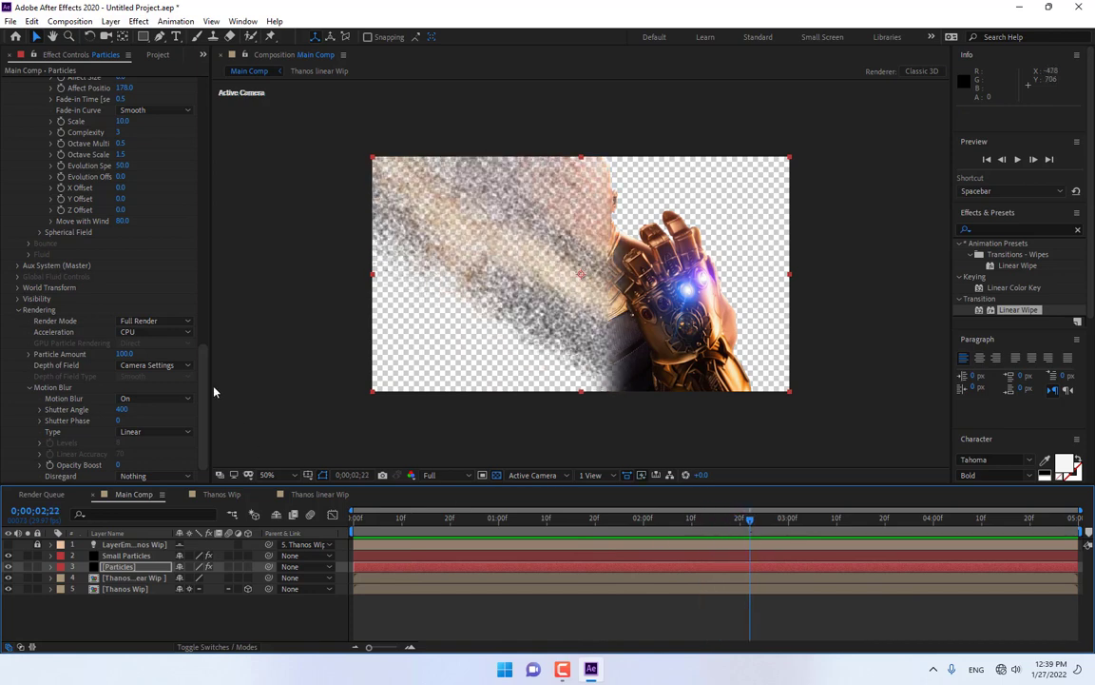
left_click(119, 566)
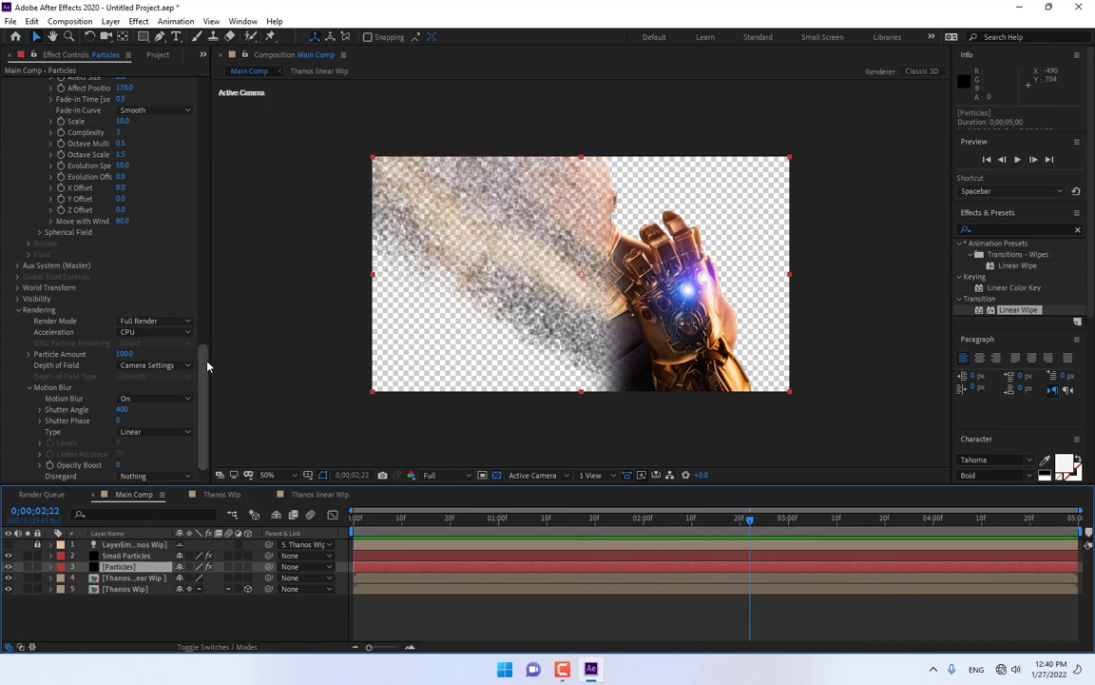
Drag the Particles Wind X and Wind Y values to weaken the wind.
scroll(197, 278, "up", 10)
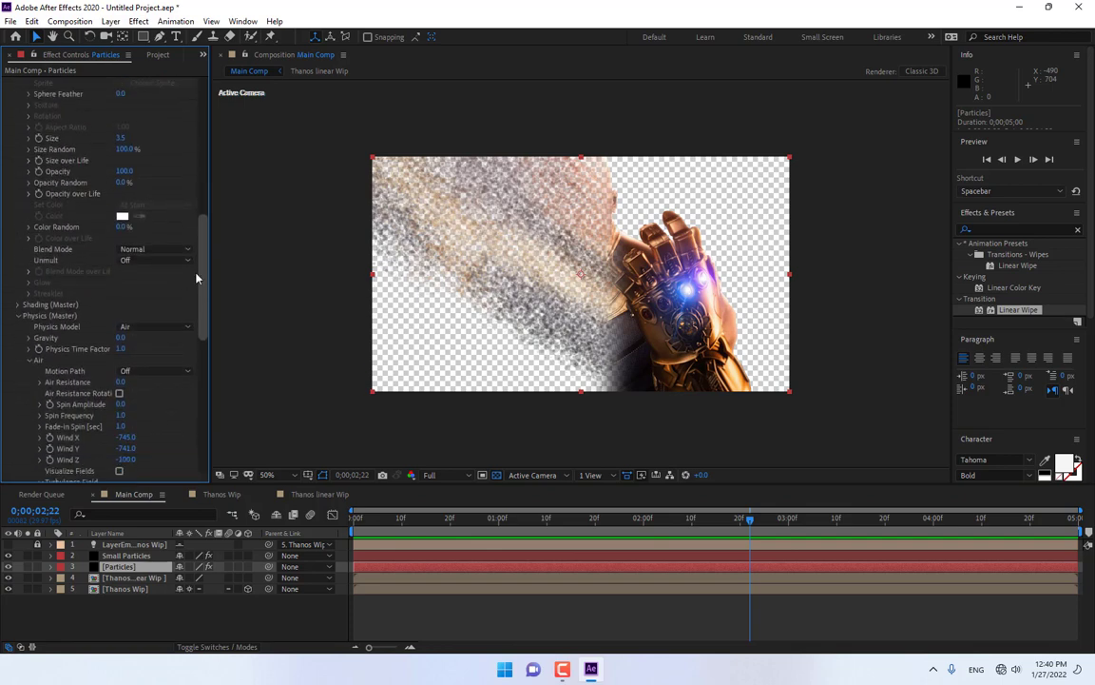
scroll(197, 277, "down", 10)
scroll(197, 277, "up", 5)
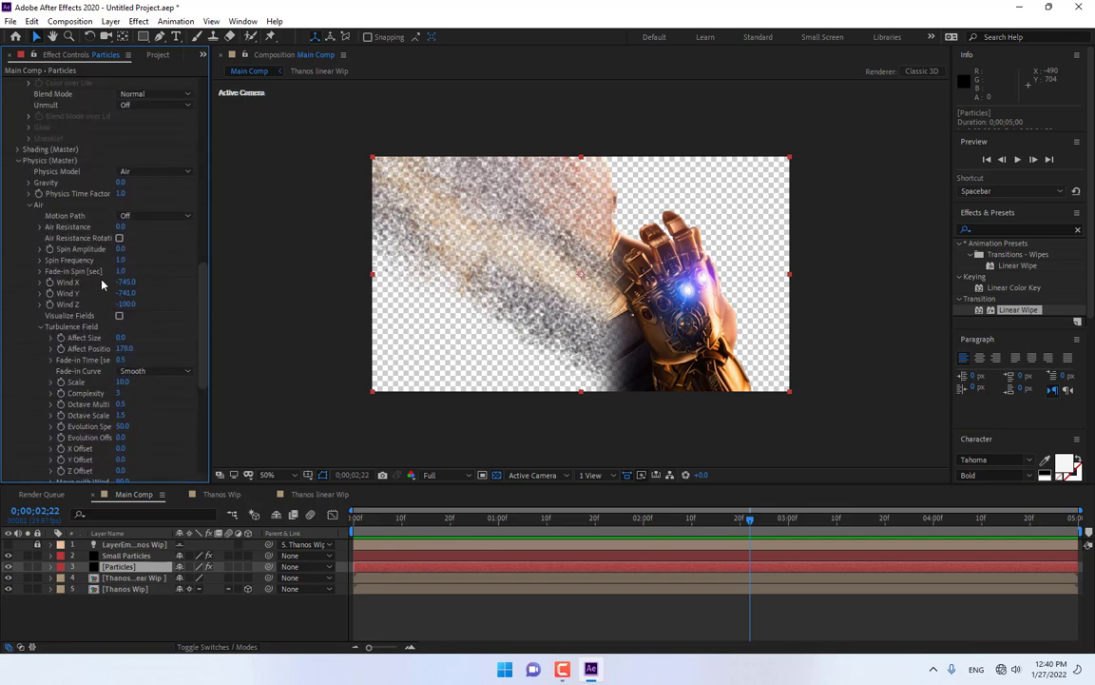
left_click_drag(124, 282, 233, 280)
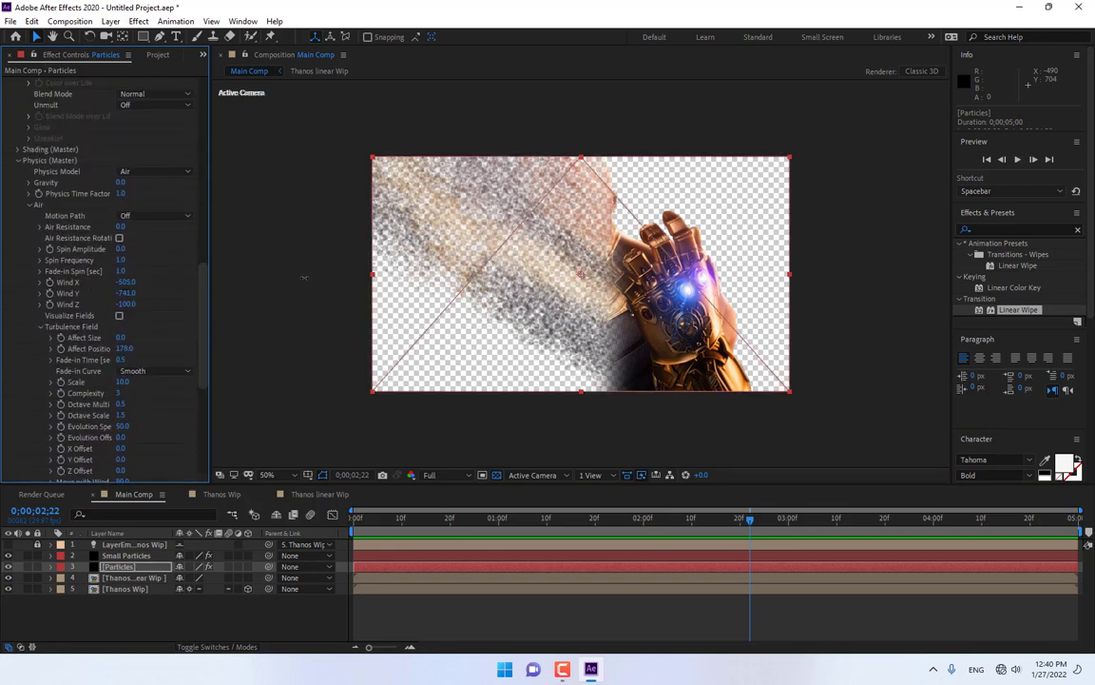
left_click_drag(345, 278, 358, 277)
mouse_move(470, 277)
left_mouse_down()
mouse_move(127, 283)
mouse_move(302, 289)
left_mouse_up()
left_click_drag(403, 285, 446, 285)
Enter exact Particles wind values of X -200, Y -200 and Z -50.
left_click(127, 283)
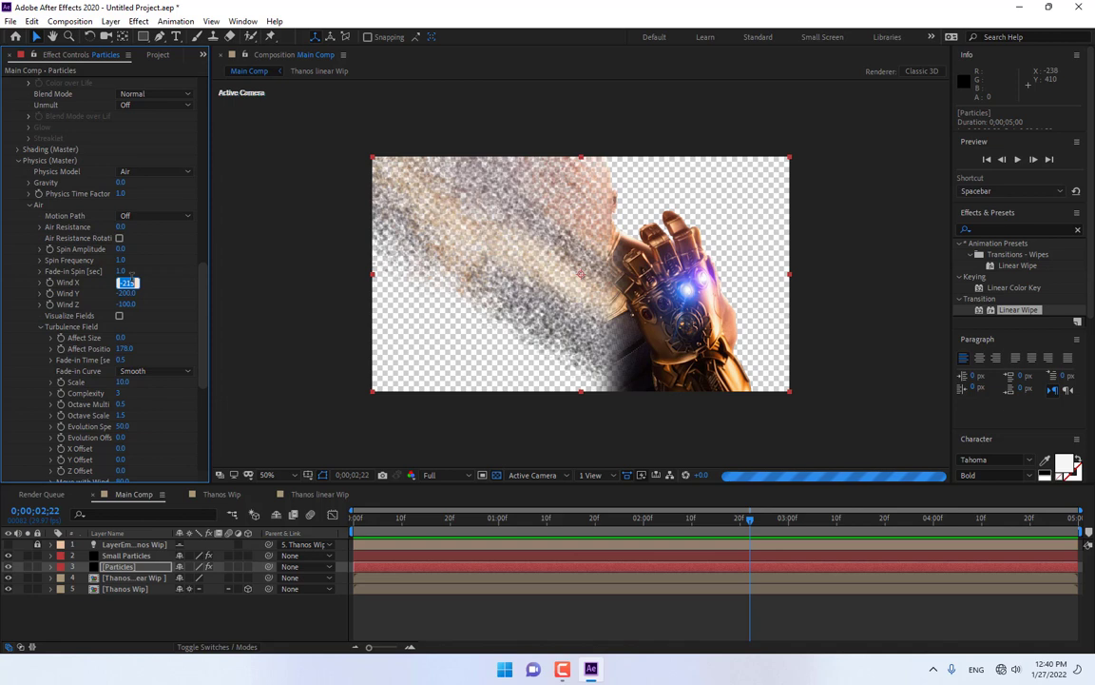
type("-200")
key("Tab")
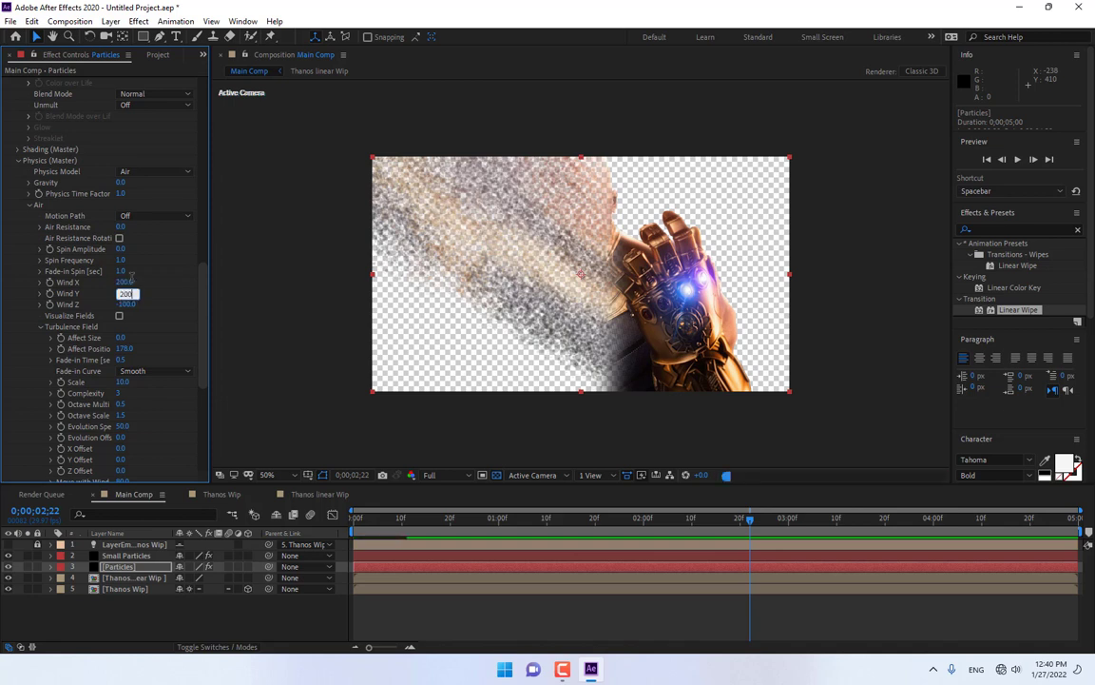
key("Tab")
type("50")
left_click(125, 282)
type("-50")
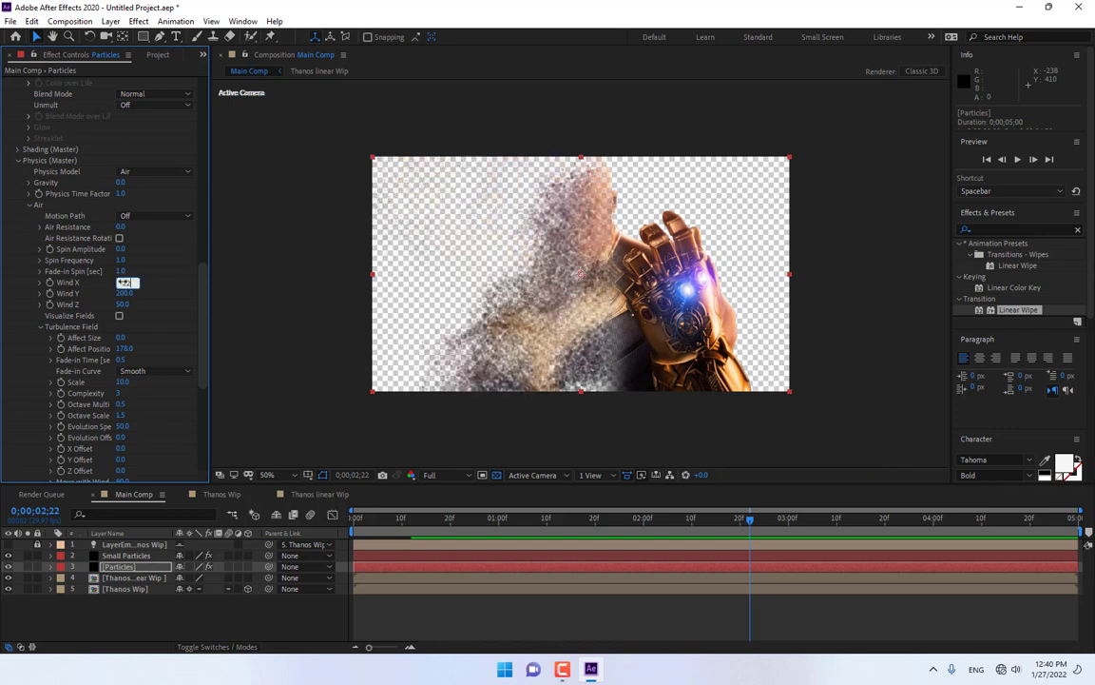
key("Tab")
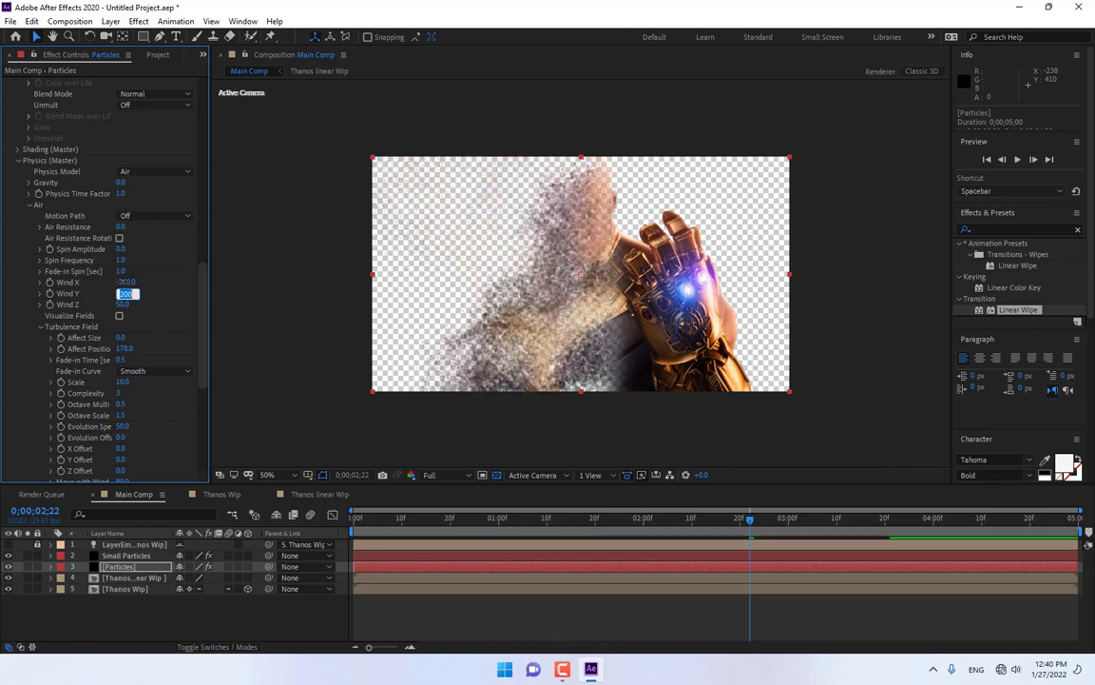
type("-")
key("Tab")
type("-")
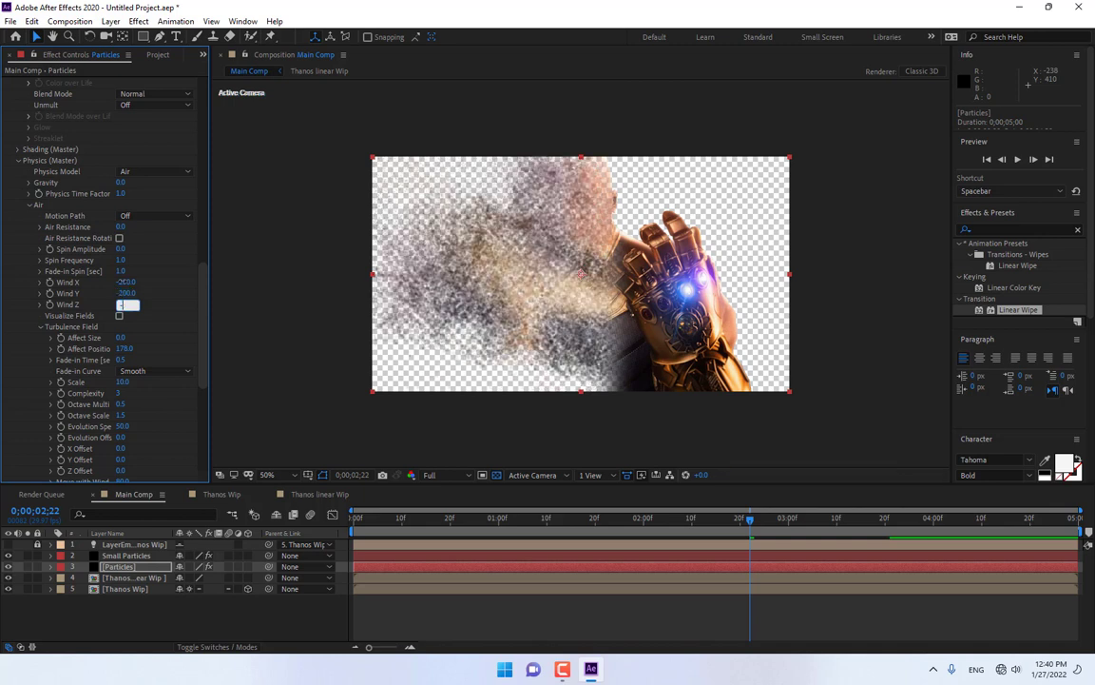
left_click(126, 282)
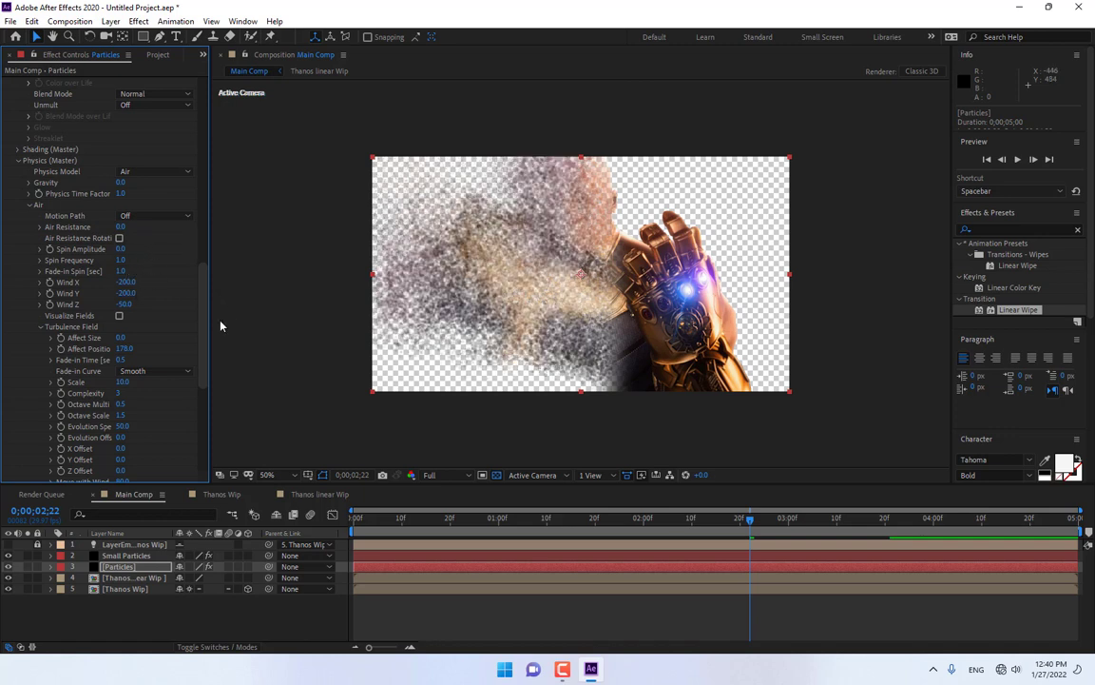
Preview the disintegration from the start, scrubbing ahead to watch Thanos break apart.
left_click(784, 520)
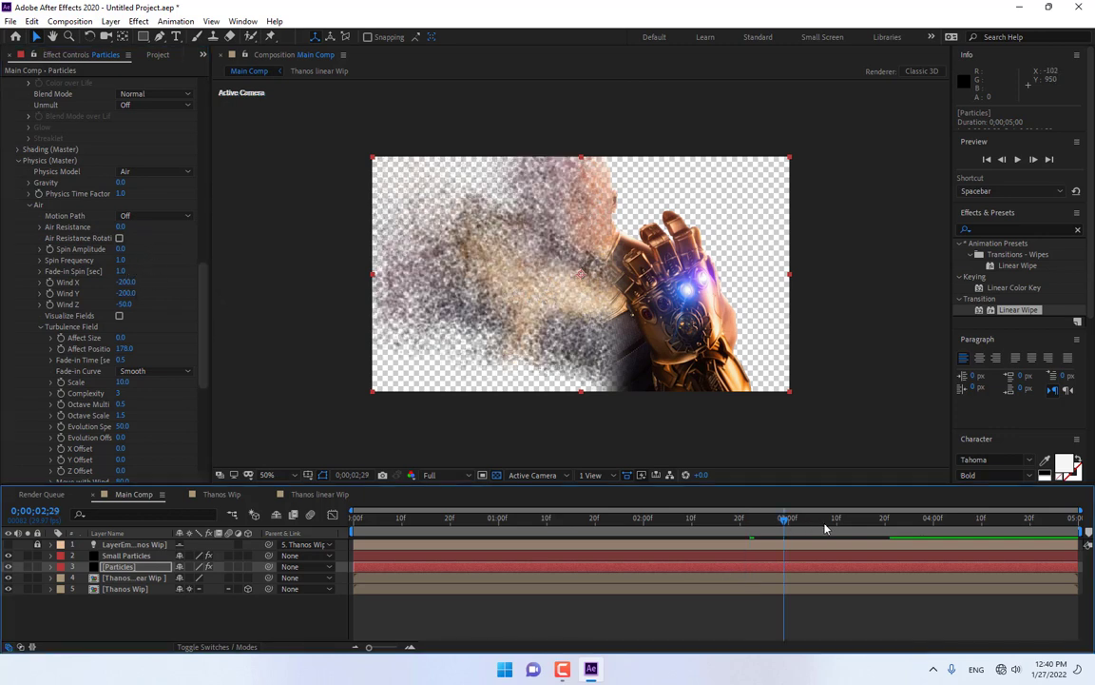
left_click(829, 520)
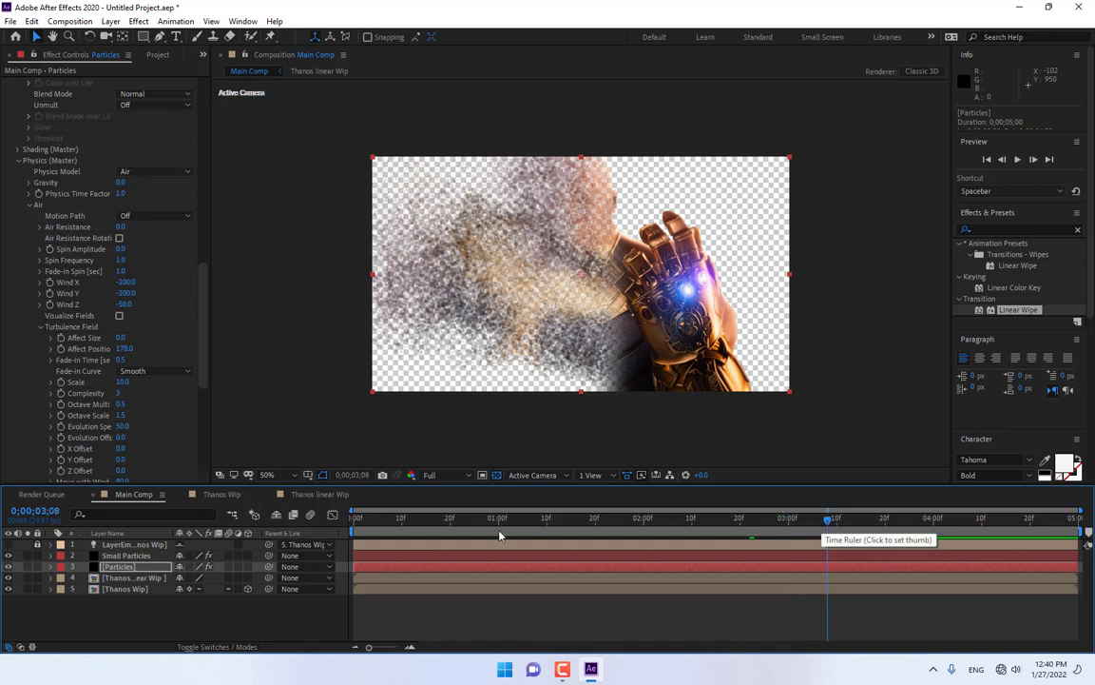
left_click_drag(499, 535, 355, 533)
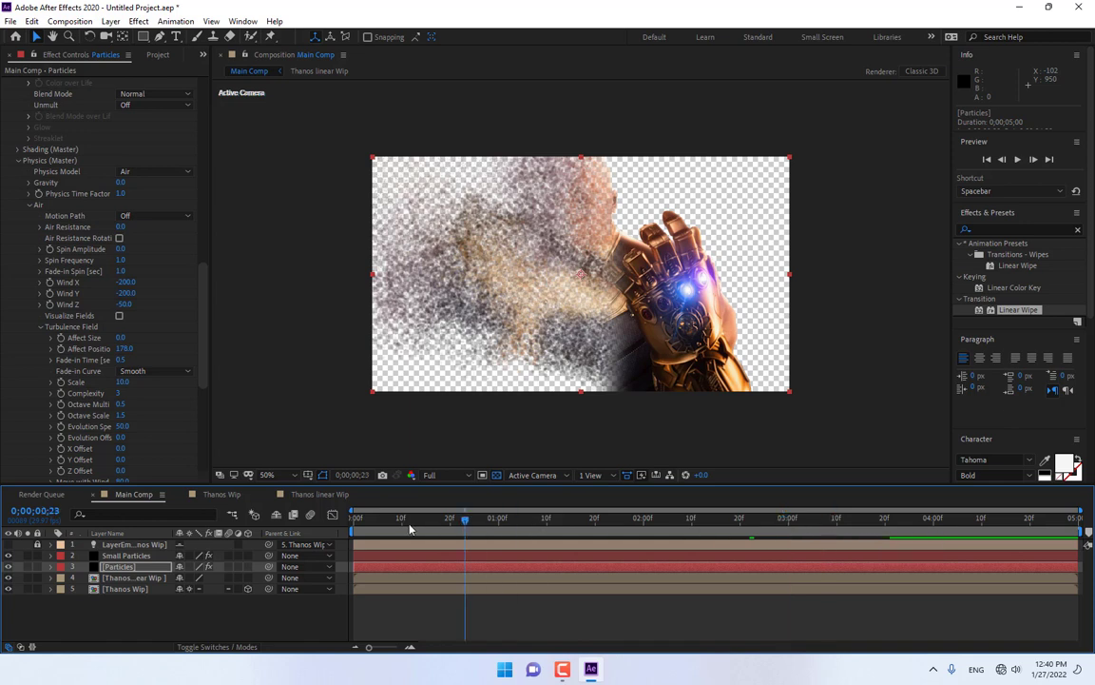
left_click(1018, 160)
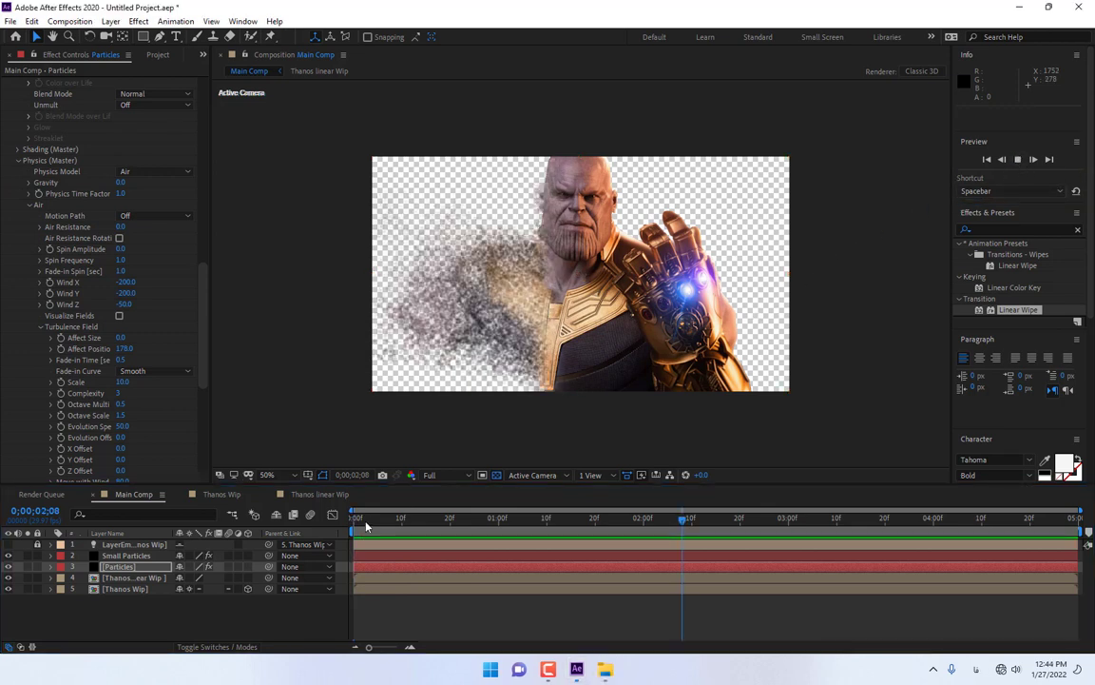
left_click(406, 521)
left_click_drag(421, 524, 685, 522)
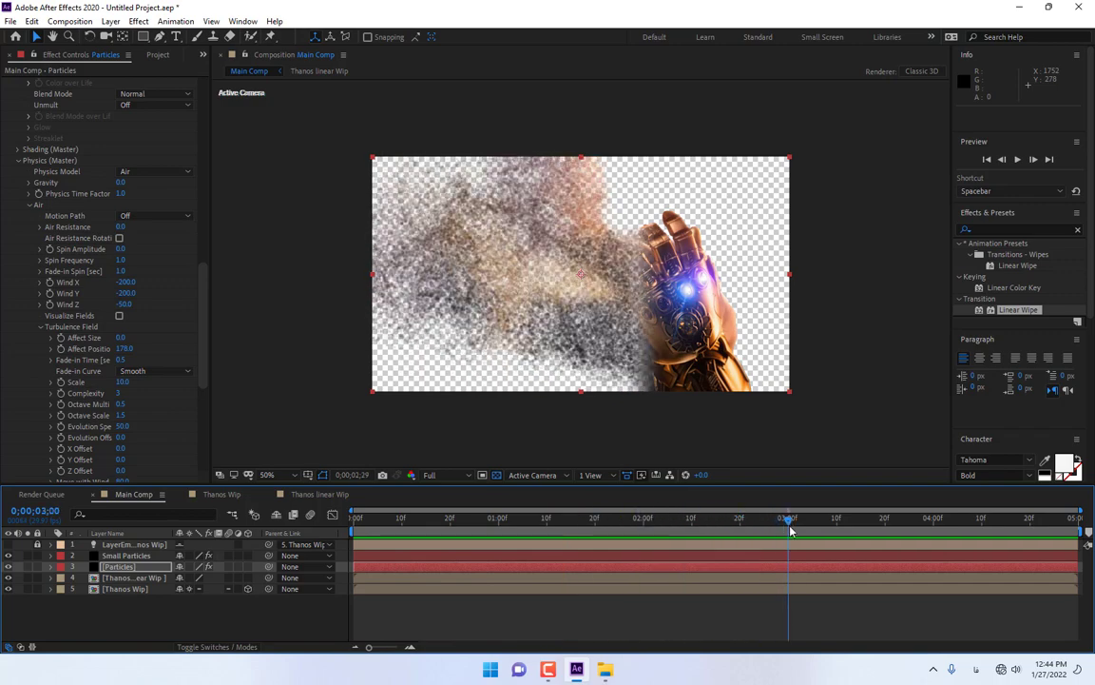
mouse_move(685, 522)
left_mouse_down()
mouse_move(821, 537)
mouse_move(789, 522)
left_mouse_up()
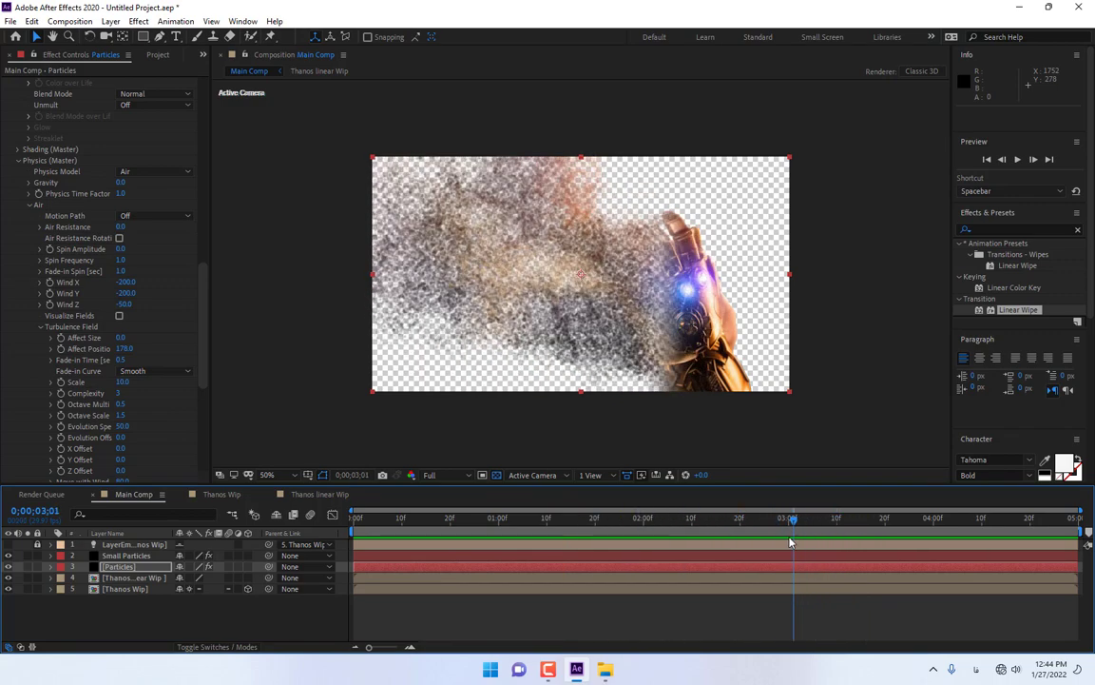
left_click(158, 55)
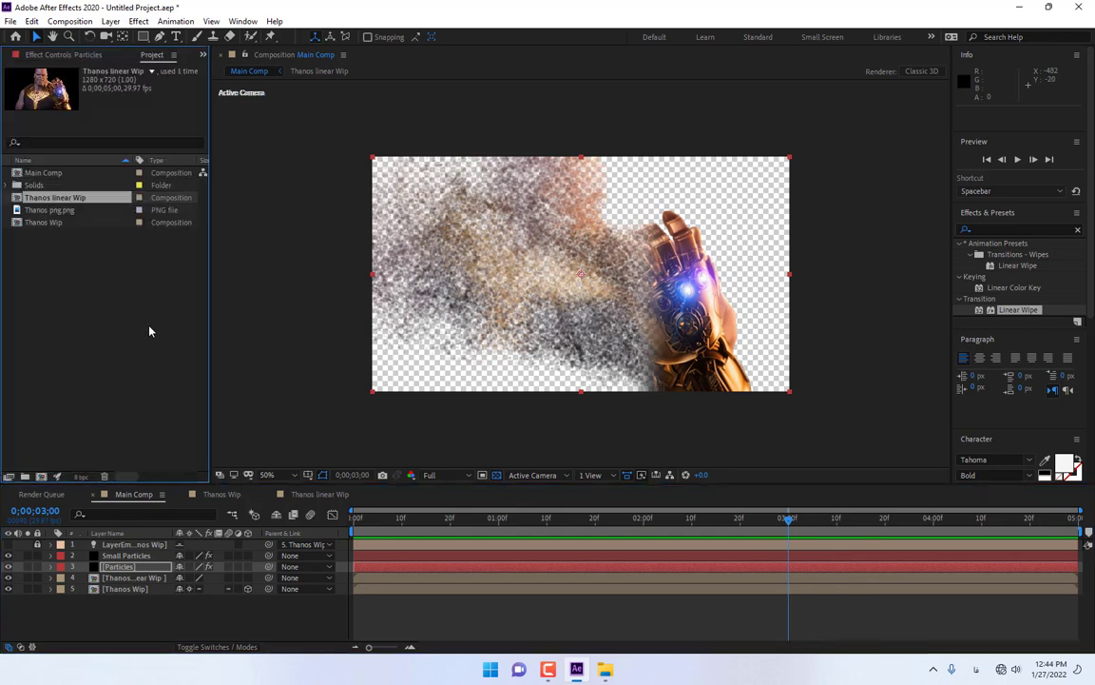
Import the Hawaii beach photo from the Downloads folder into the project.
double_click(115, 325)
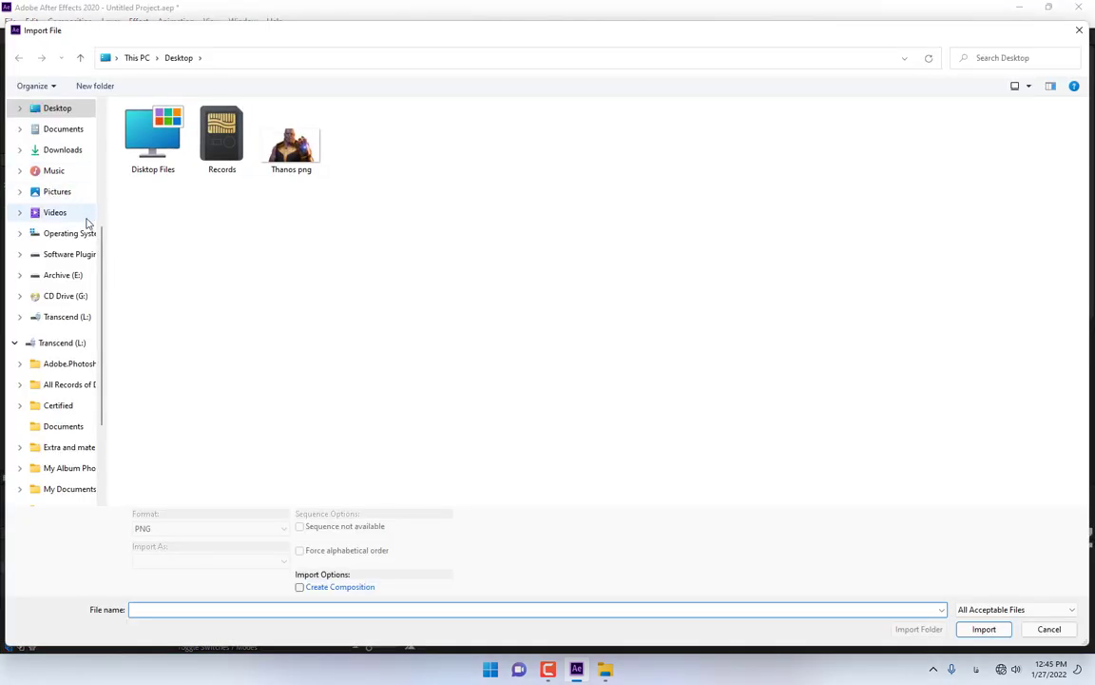
left_click(57, 149)
scroll(456, 337, "down", 10)
scroll(466, 341, "down", 5)
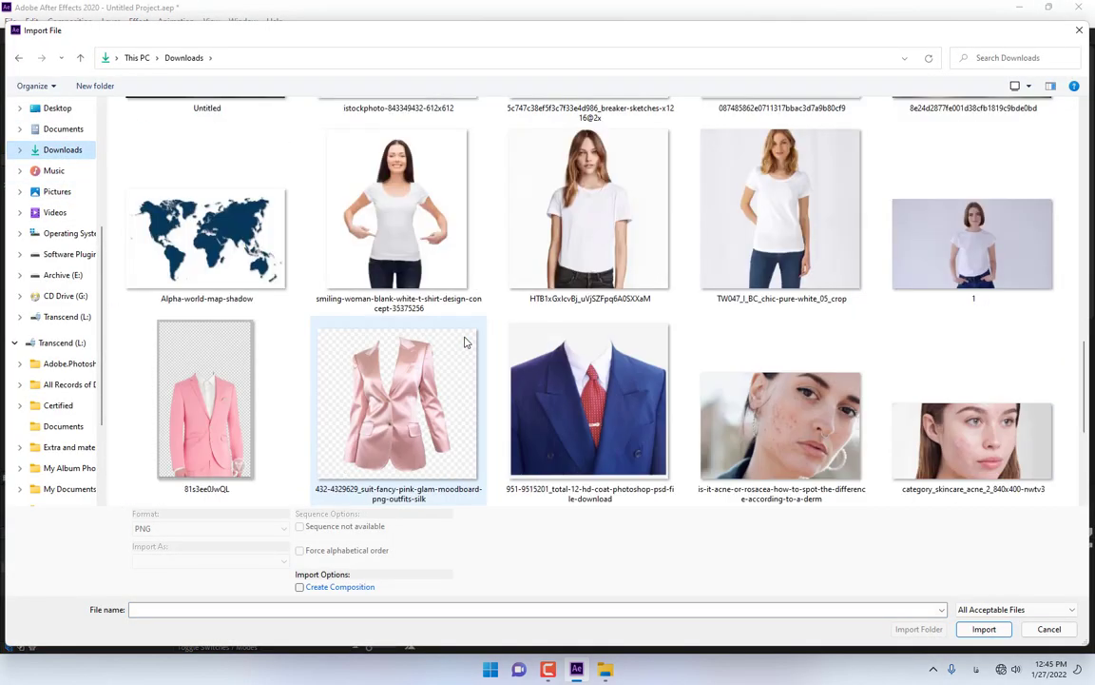
scroll(466, 341, "down", 5)
scroll(466, 341, "down", 2)
scroll(466, 341, "up", 2)
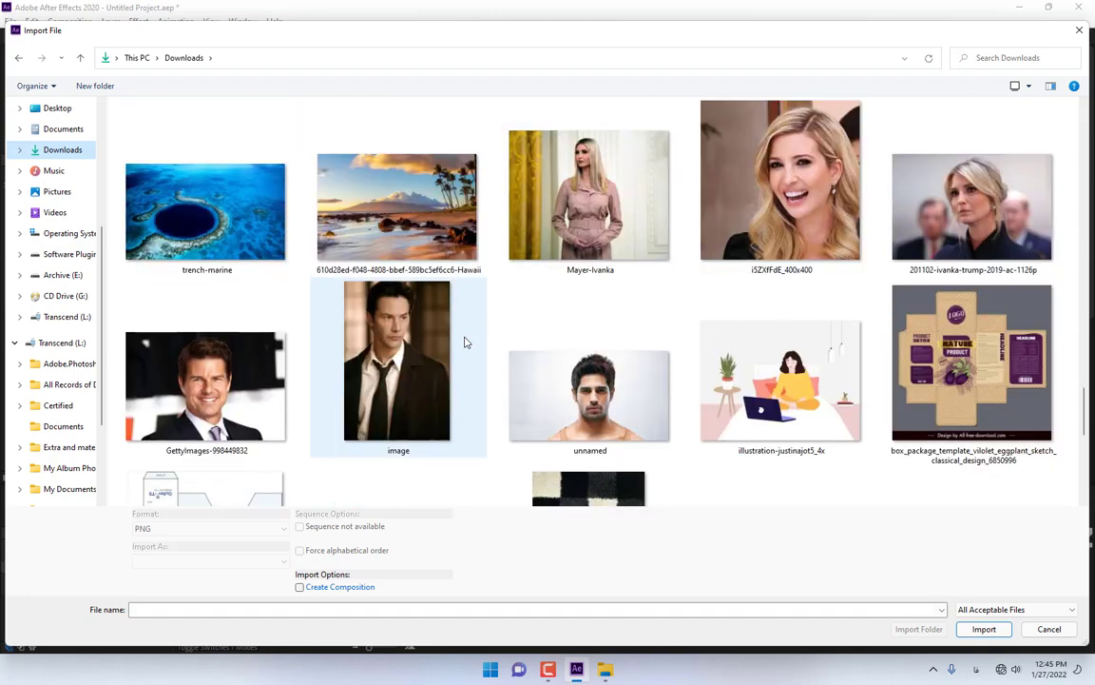
scroll(466, 341, "up", 3)
scroll(466, 341, "up", 5)
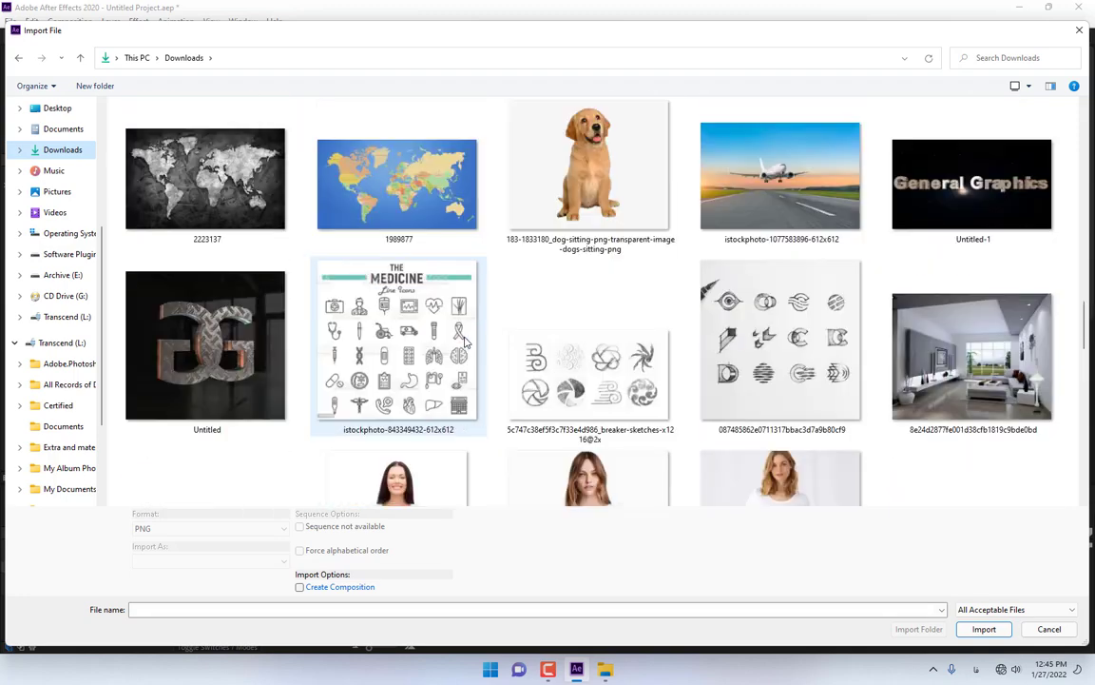
scroll(466, 341, "down", 2)
scroll(466, 341, "down", 6)
scroll(466, 341, "down", 2)
scroll(466, 342, "down", 2)
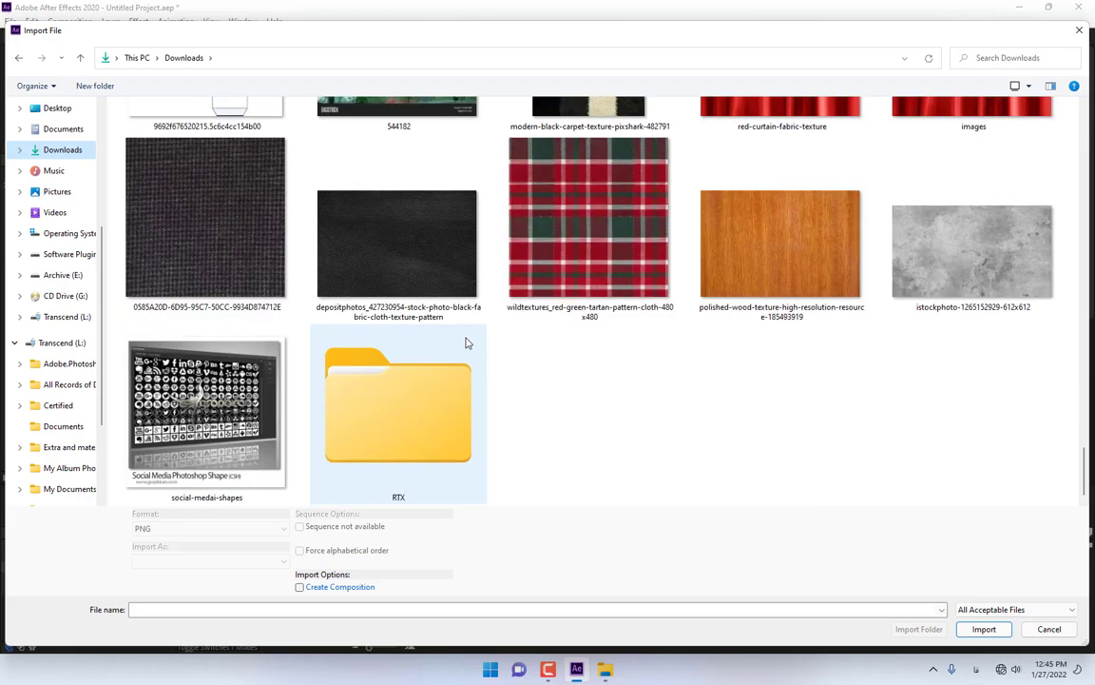
scroll(465, 343, "up", 5)
scroll(466, 342, "up", 1)
left_click(466, 343)
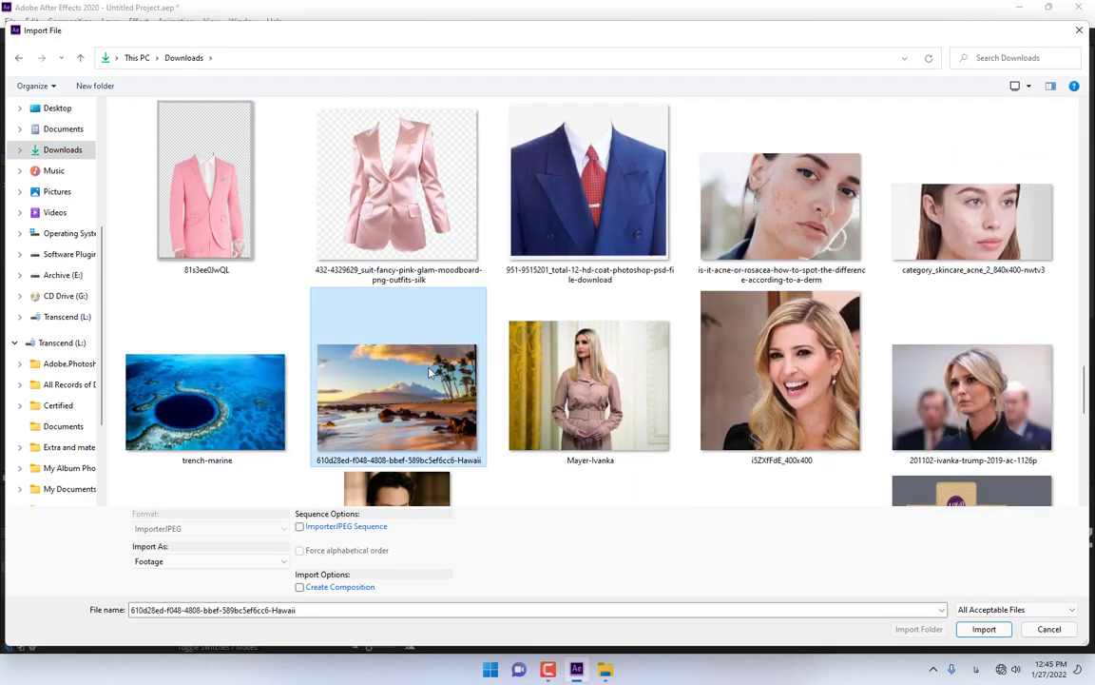
scroll(385, 329, "down", 2)
scroll(385, 329, "up", 4)
scroll(429, 376, "up", 4)
scroll(430, 375, "up", 3)
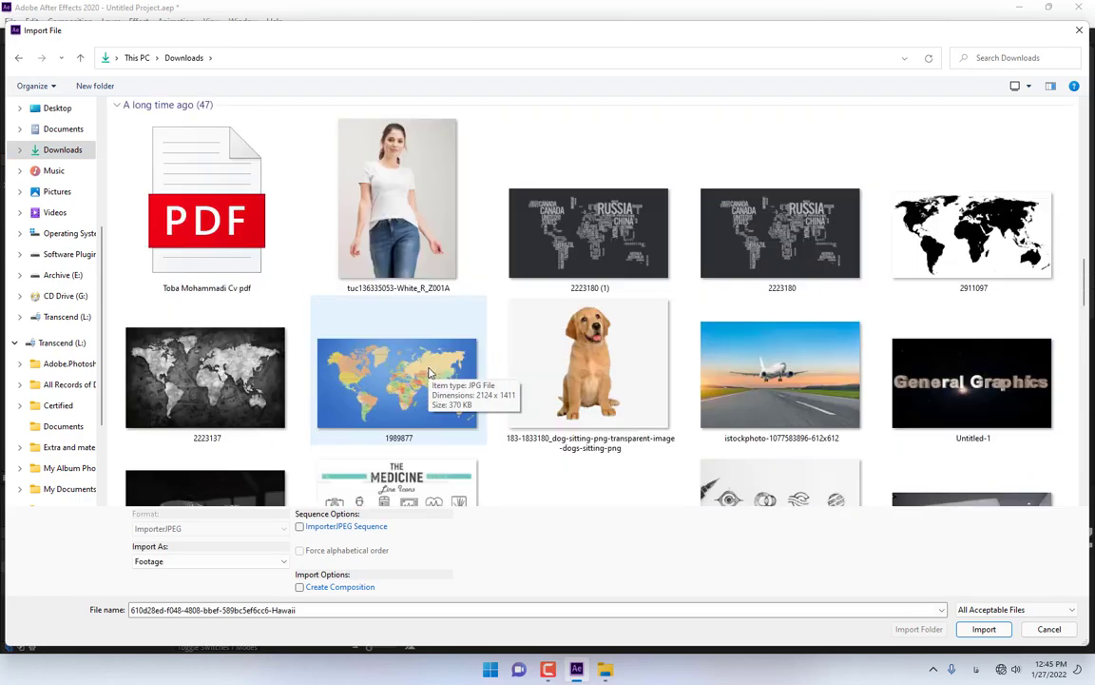
scroll(429, 373, "down", 8)
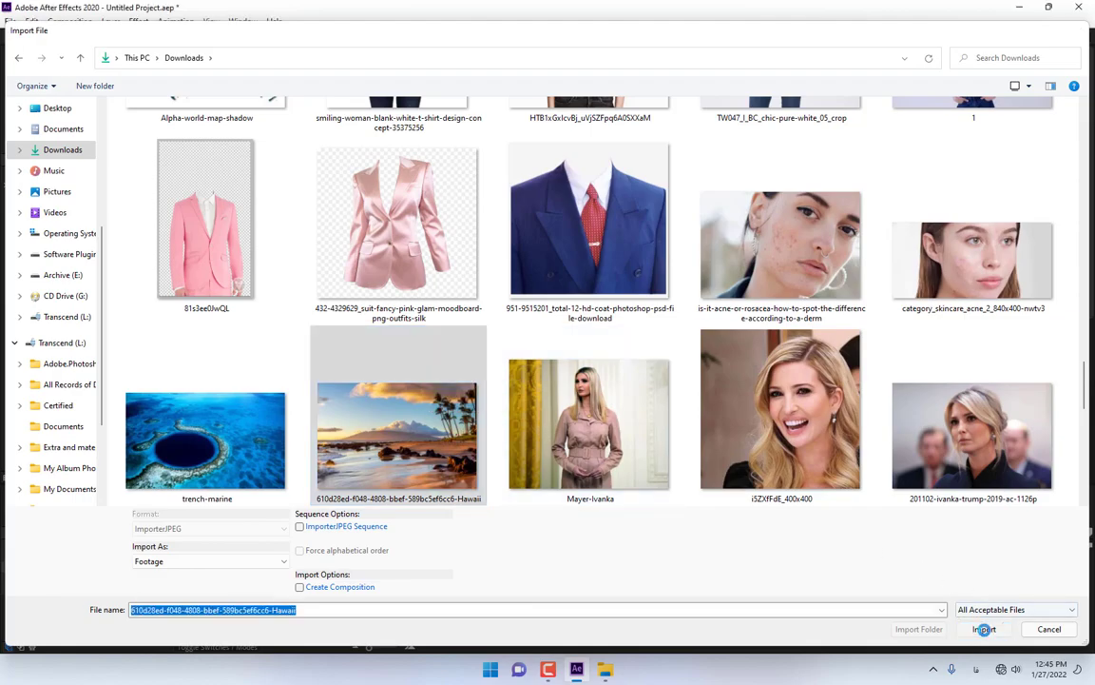
left_click(982, 627)
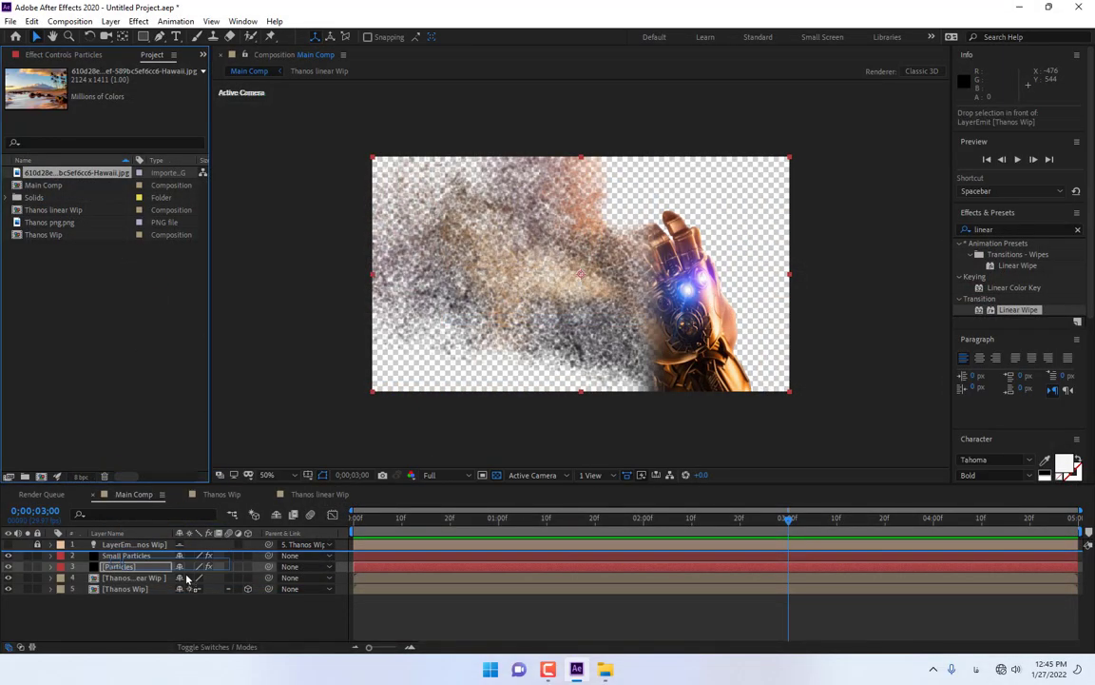
Add the beach photo as Main Comp's bottom layer and shift it right and down.
left_click_drag(91, 173, 181, 617)
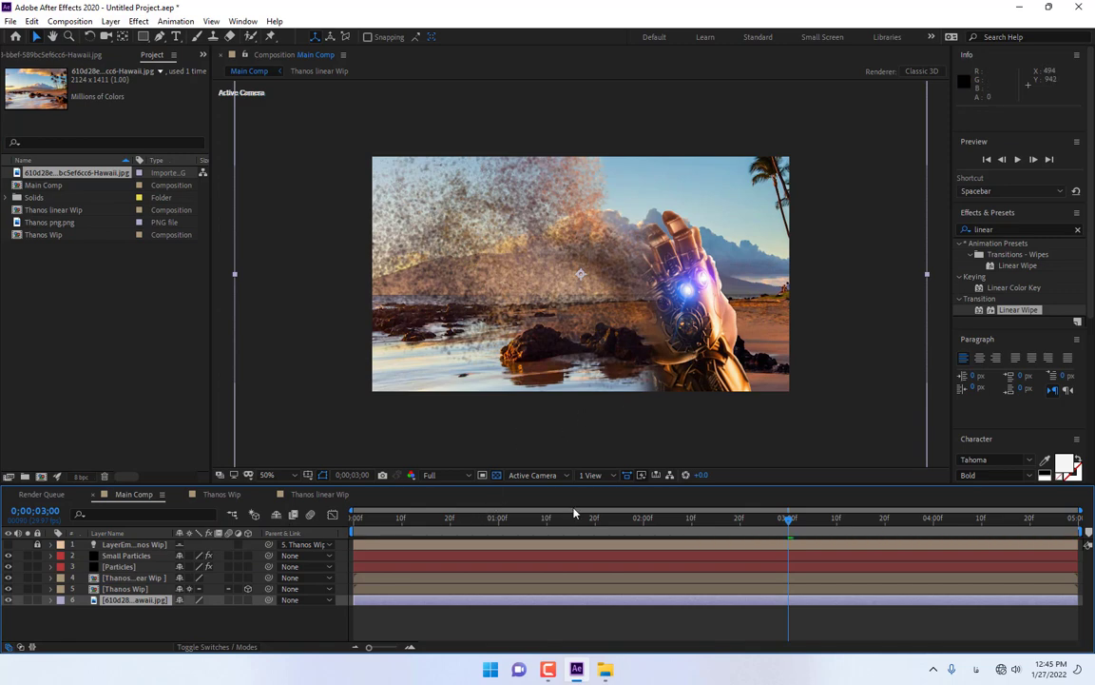
left_click_drag(521, 520, 509, 525)
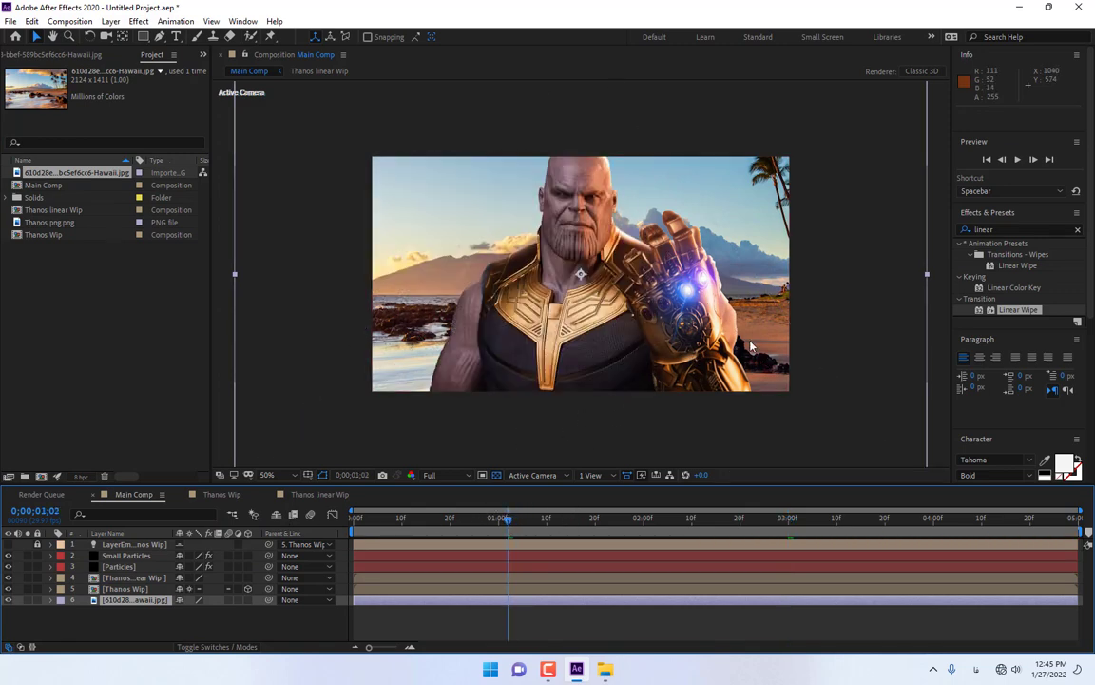
left_click_drag(809, 336, 862, 356)
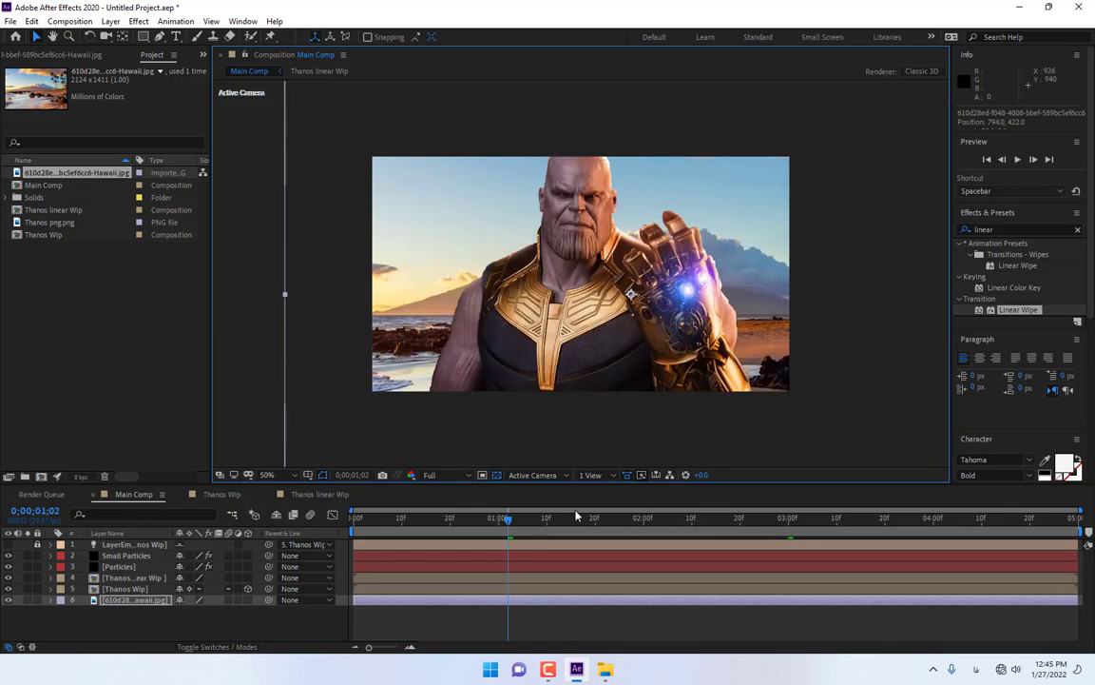
left_click_drag(576, 516, 766, 530)
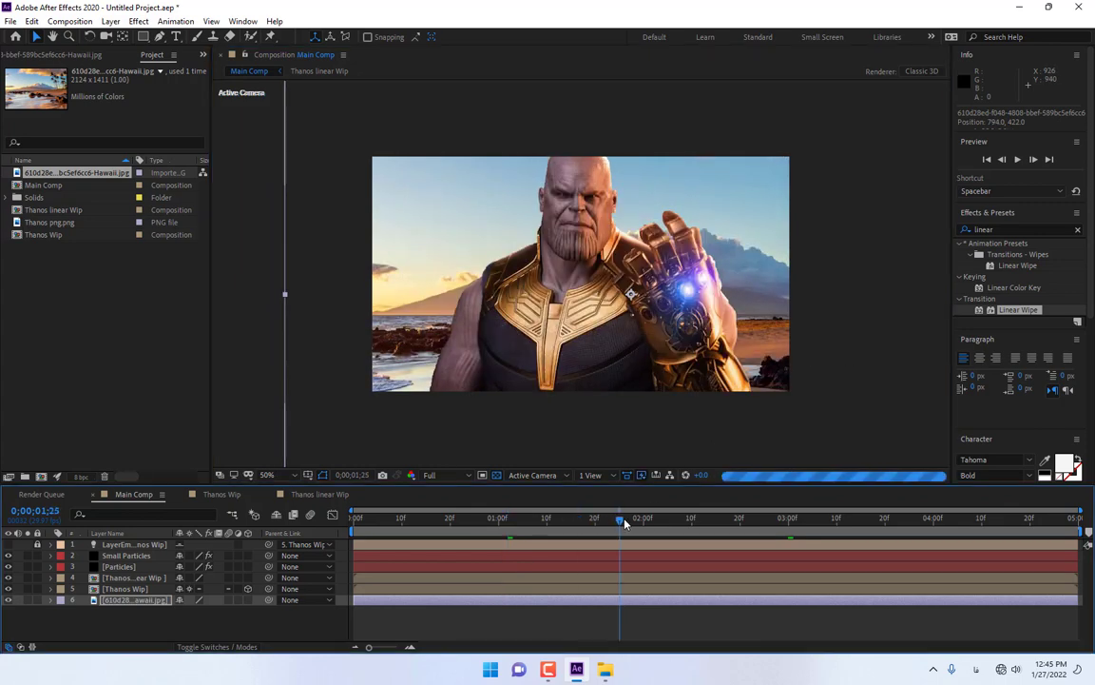
left_click(737, 523)
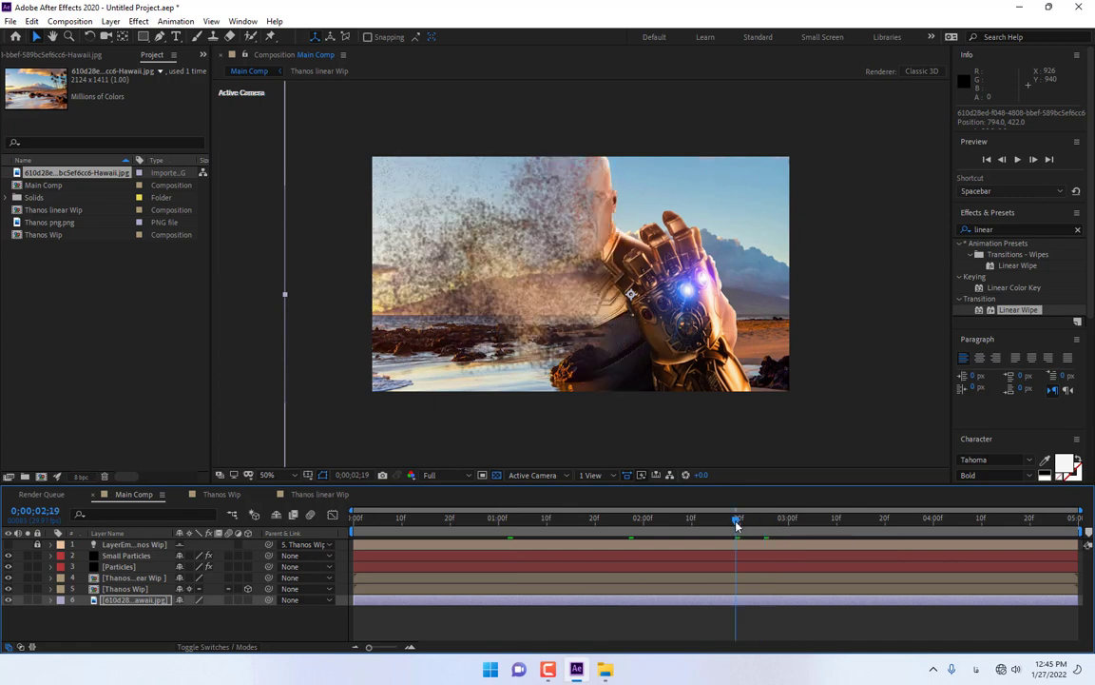
left_click_drag(737, 523, 727, 520)
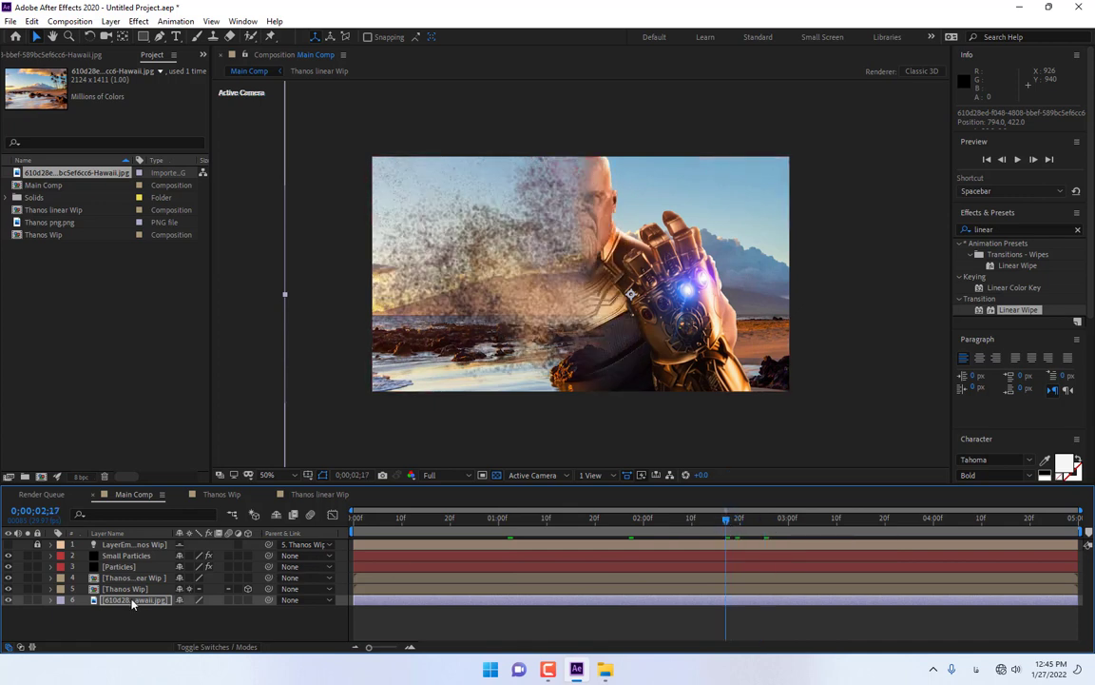
left_click(989, 229)
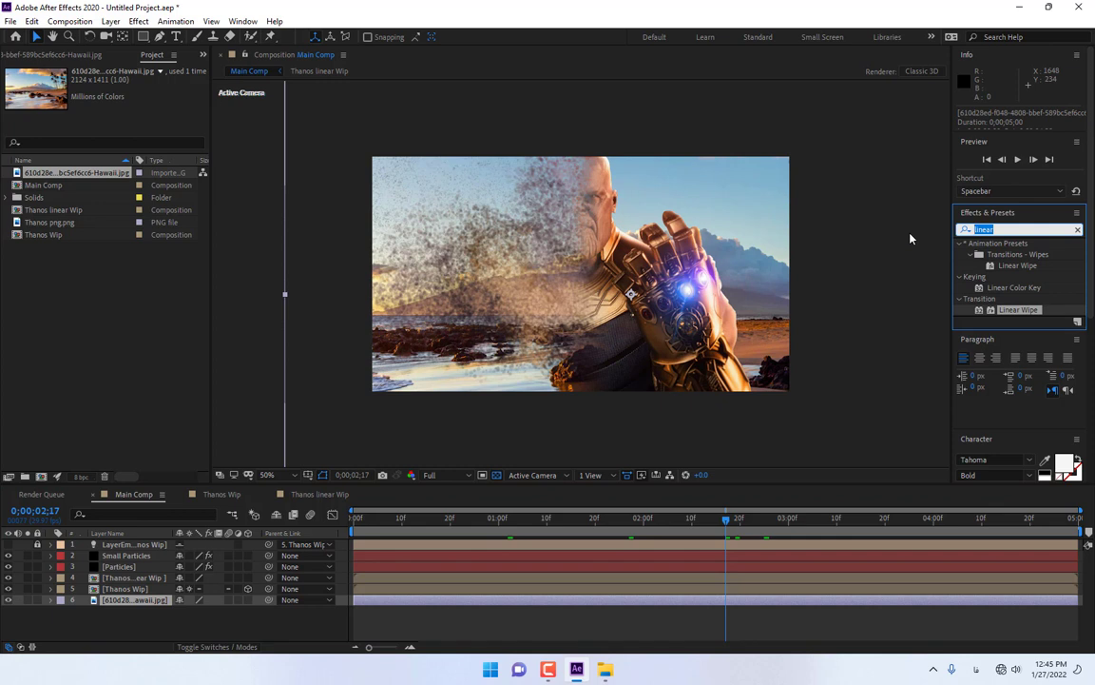
Apply Curves to darken the beach background, then search Effects & Presets for 'camera le'.
key("BackSpace")
type("c")
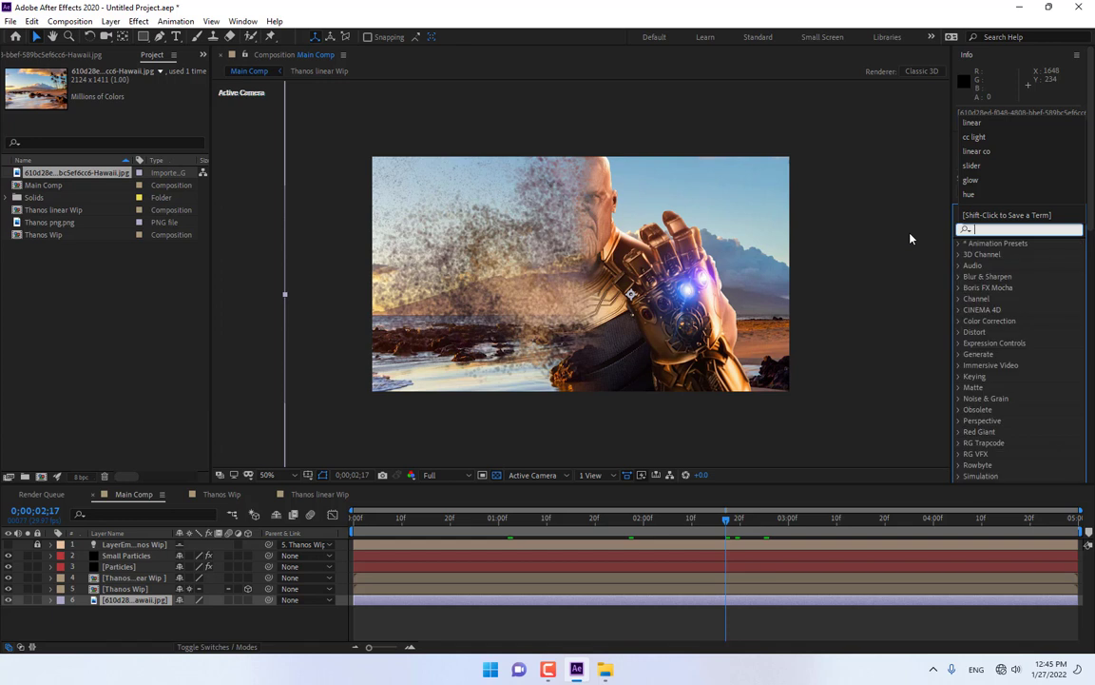
type("urve")
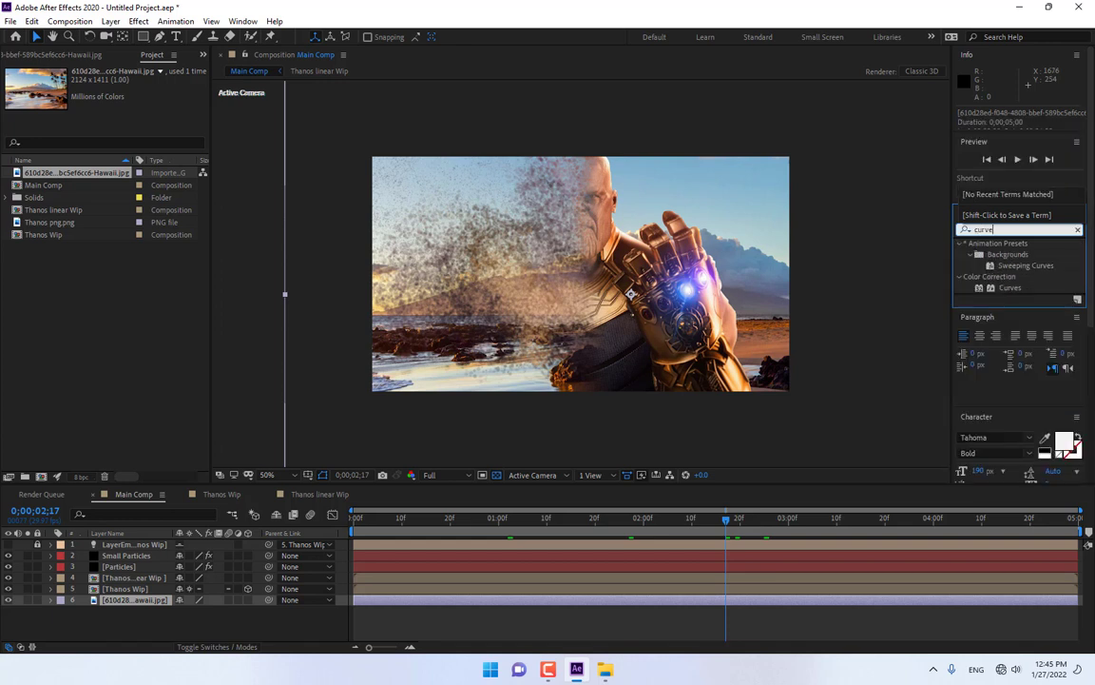
double_click(1010, 287)
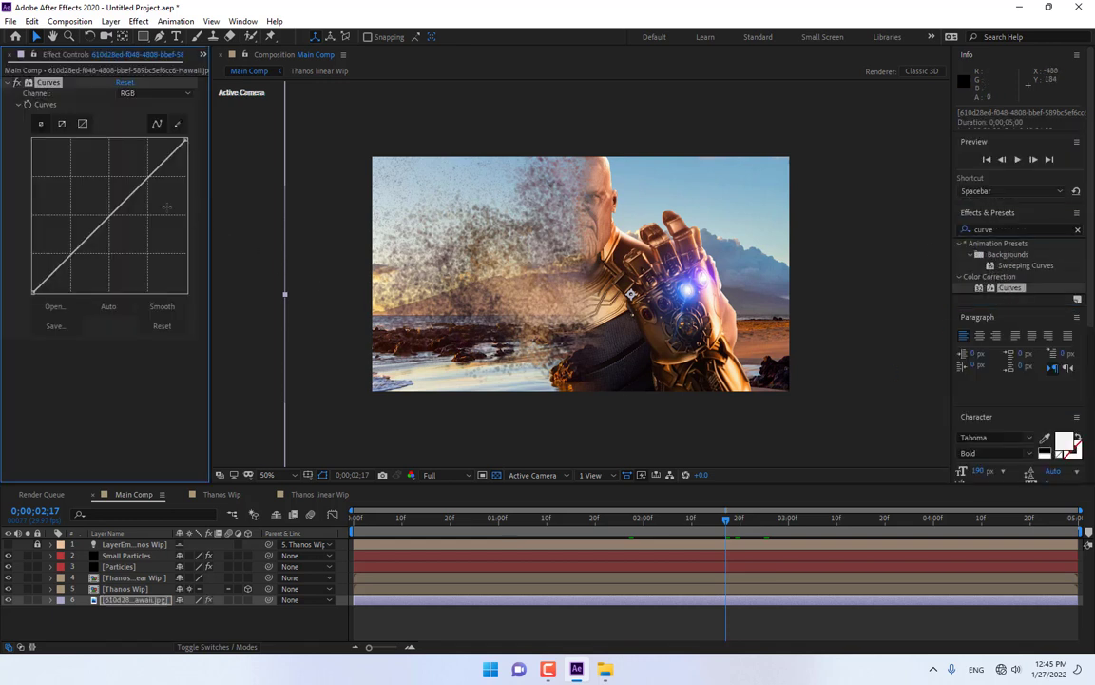
left_click_drag(112, 228, 113, 233)
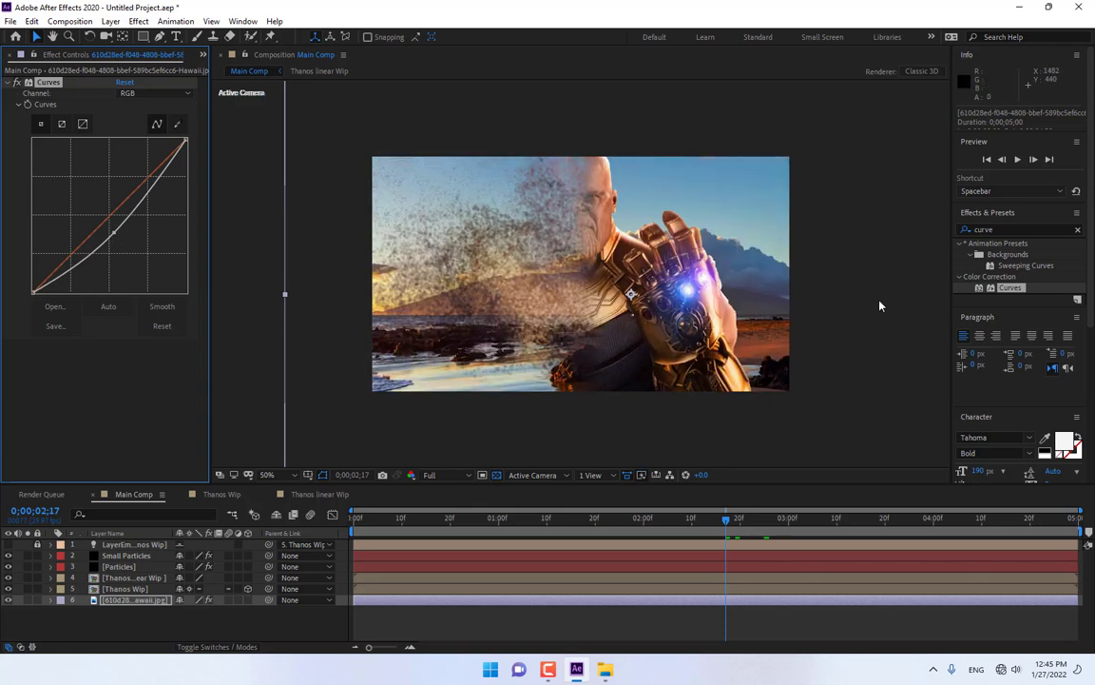
left_click(1011, 229)
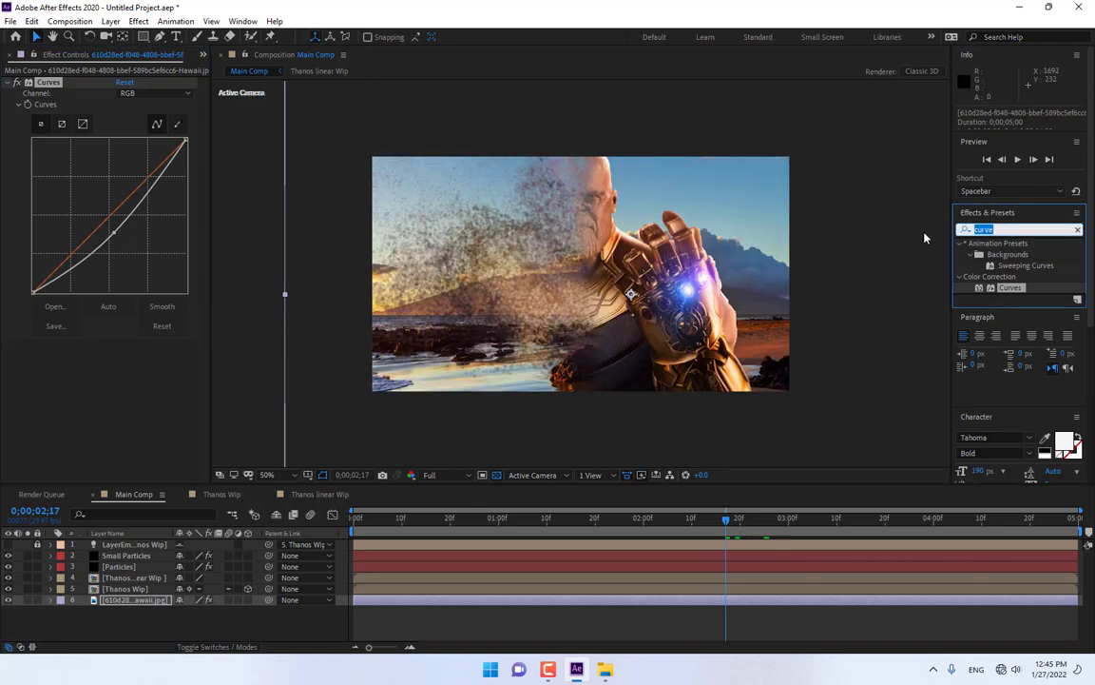
type("camera le")
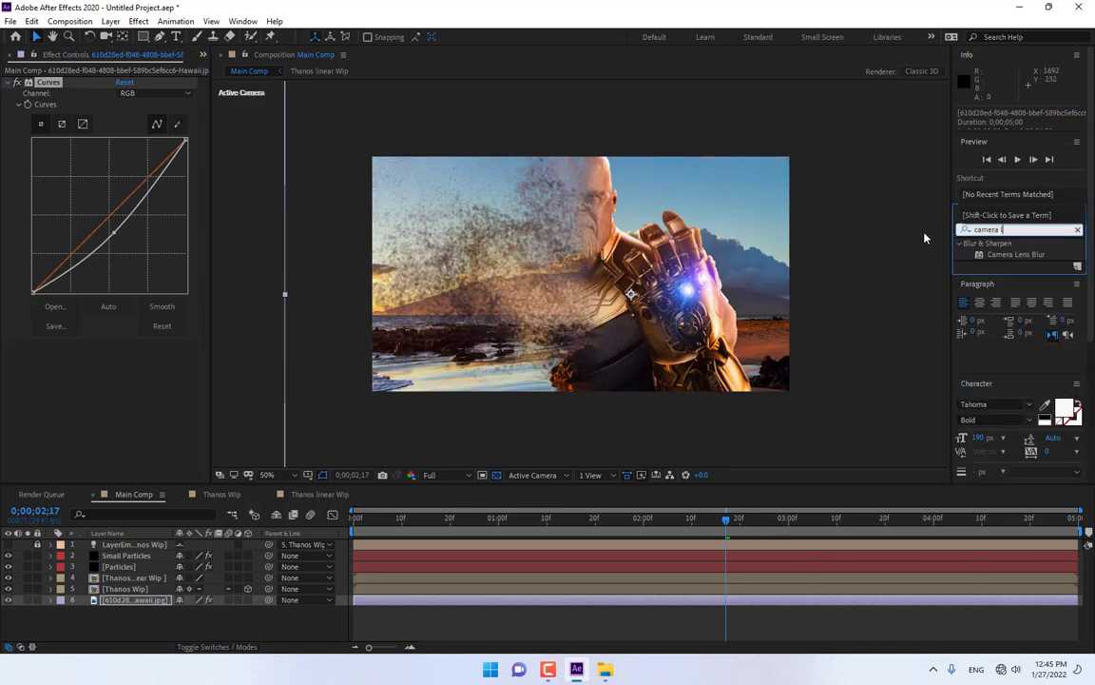
Apply Camera Lens Blur to the beach background with Blur Radius 15.
double_click(1015, 254)
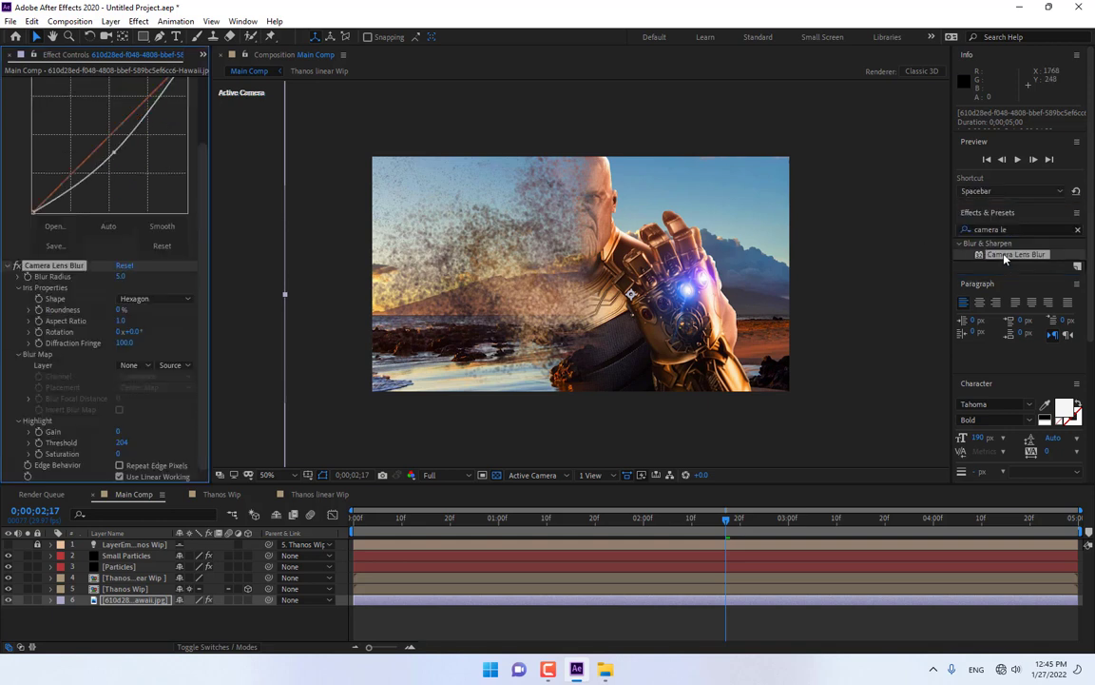
left_click(122, 276)
type("15")
key("Return")
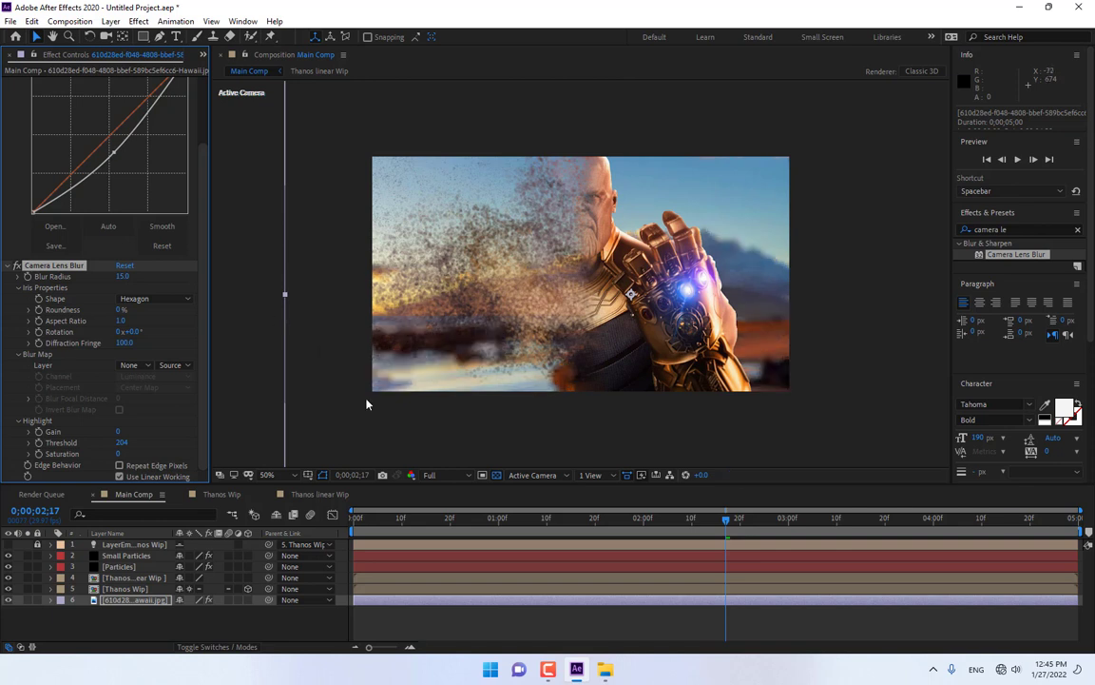
Reposition the blurred background behind Thanos while checking frames 2;08 to 2;20.
left_click(706, 530)
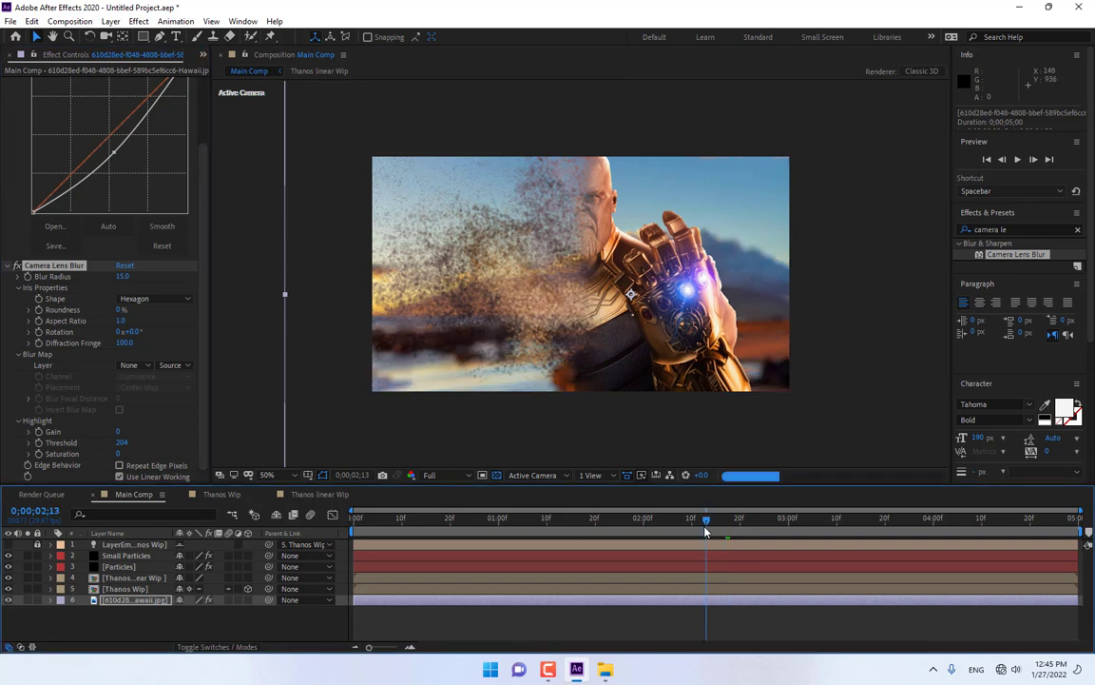
left_click(698, 531)
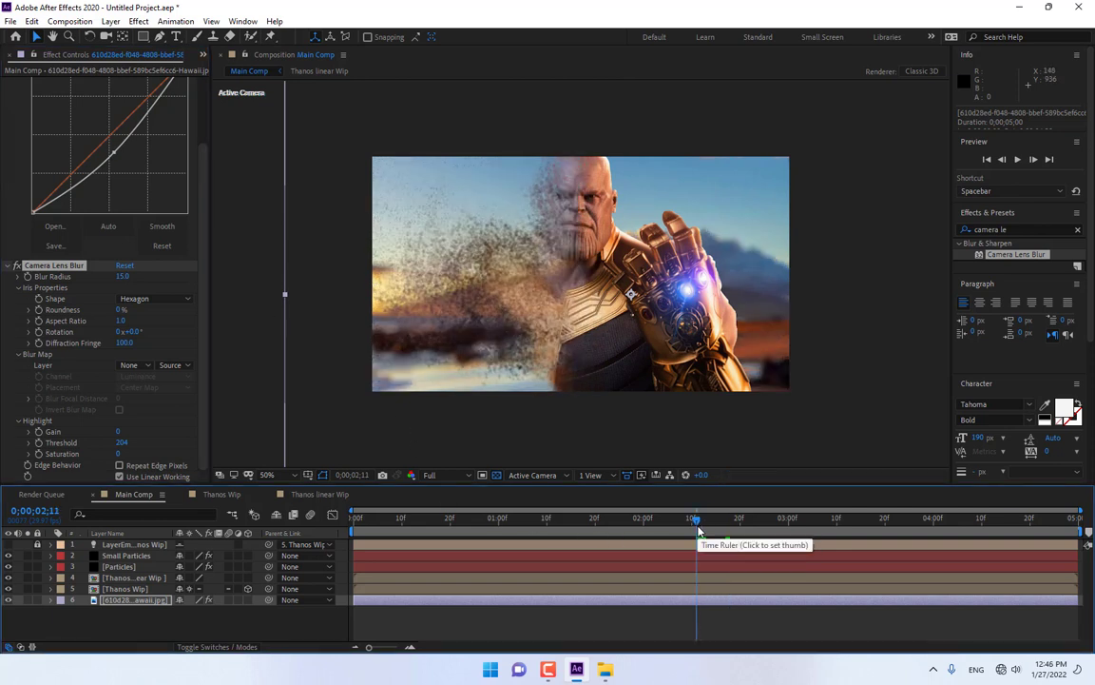
left_click(809, 314)
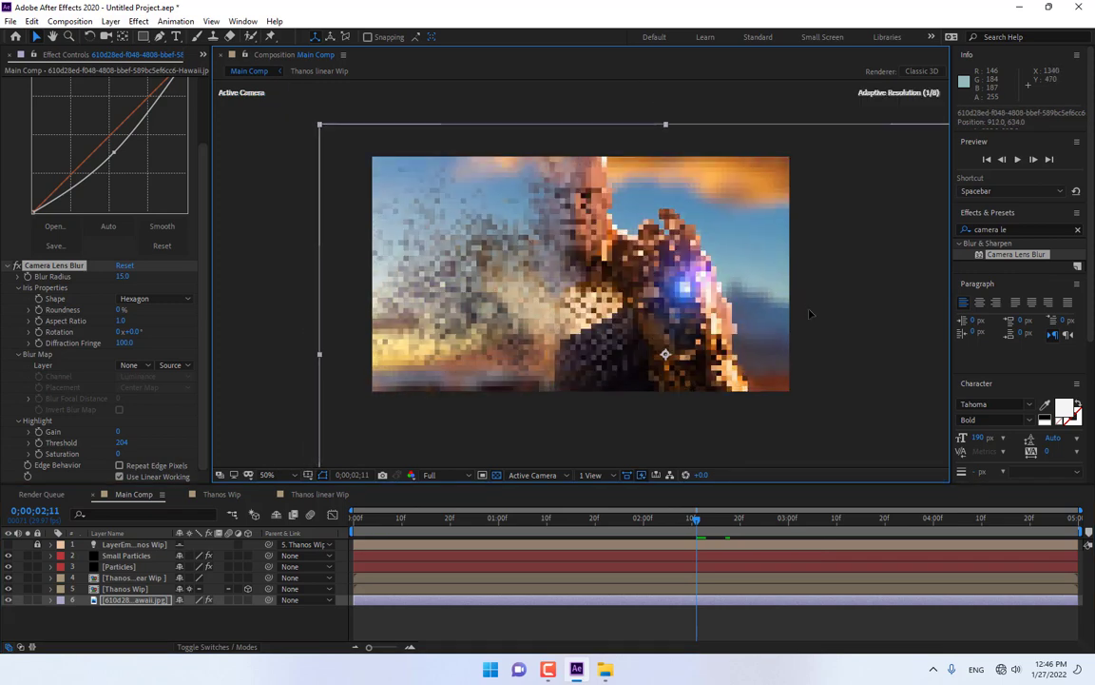
mouse_move(809, 314)
left_mouse_down()
mouse_move(783, 312)
mouse_move(775, 293)
left_mouse_up()
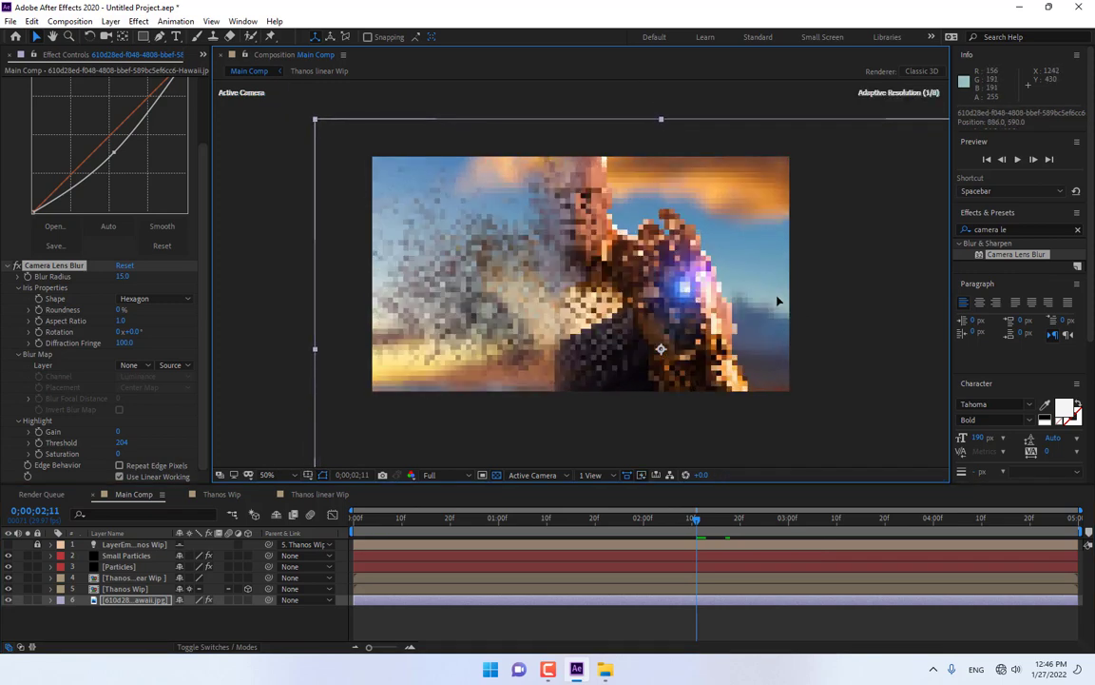
left_click(682, 520)
left_click_drag(714, 520, 722, 520)
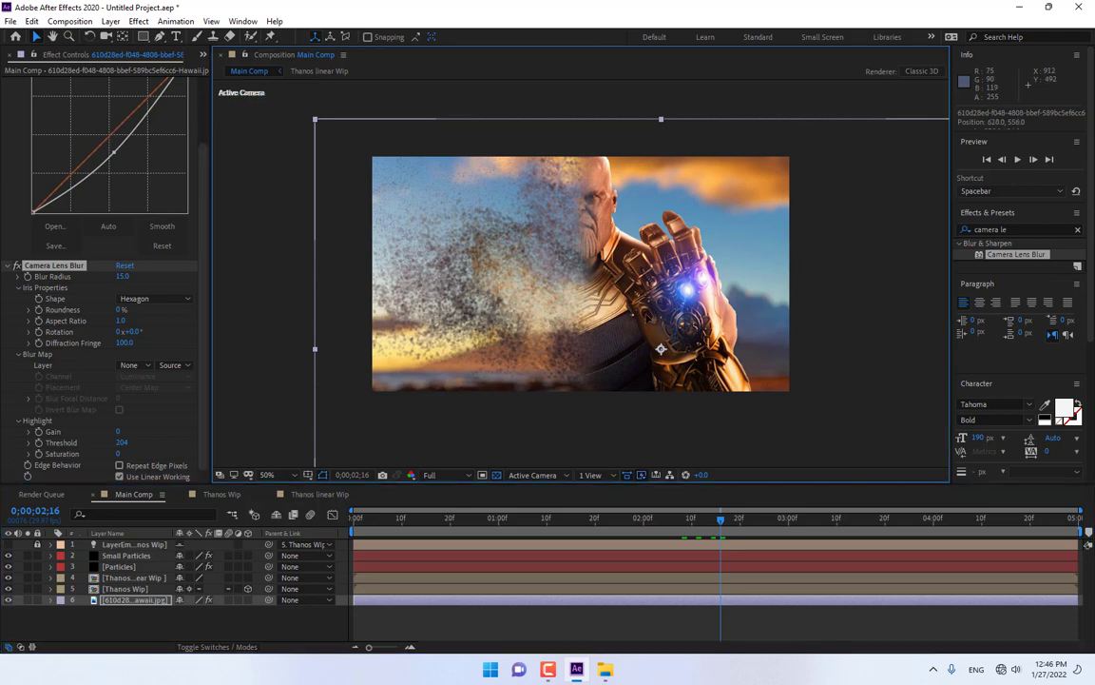
left_click_drag(672, 299, 839, 326)
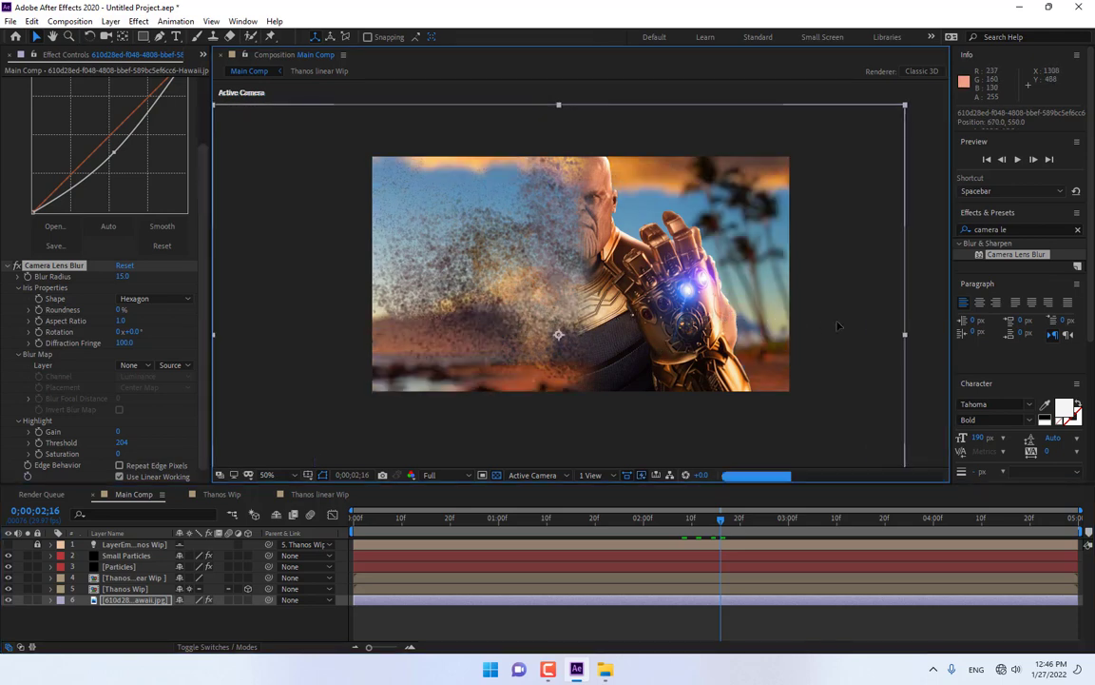
mouse_move(725, 333)
left_mouse_down()
mouse_move(744, 344)
mouse_move(732, 347)
left_mouse_up()
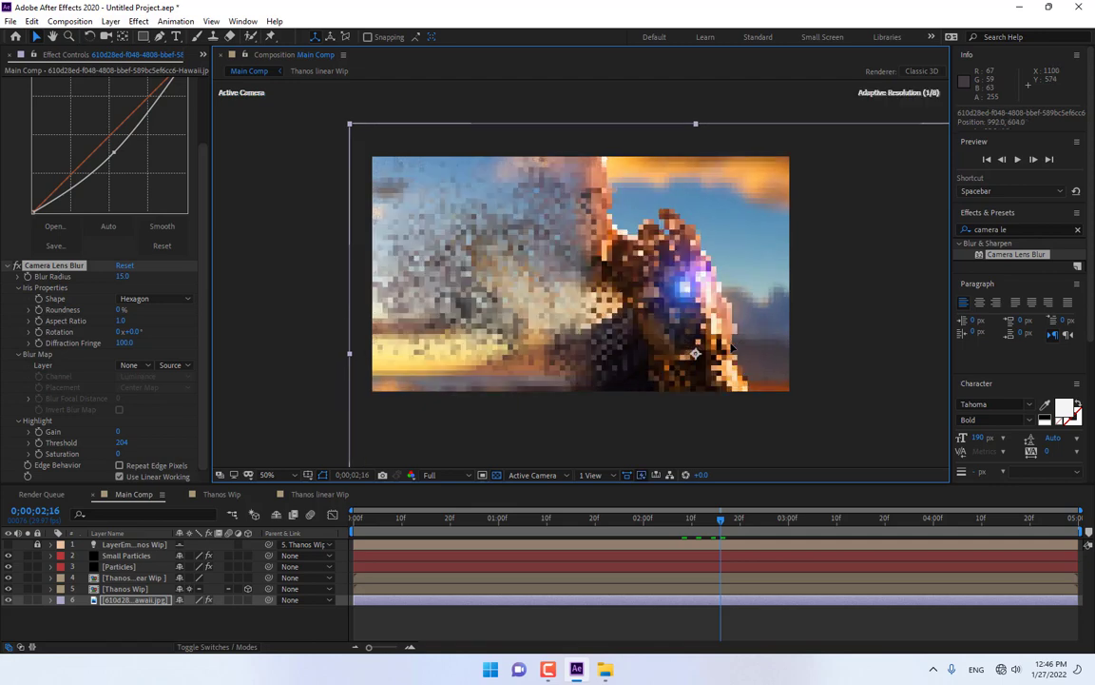
left_click(741, 522)
left_click_drag(732, 528, 721, 528)
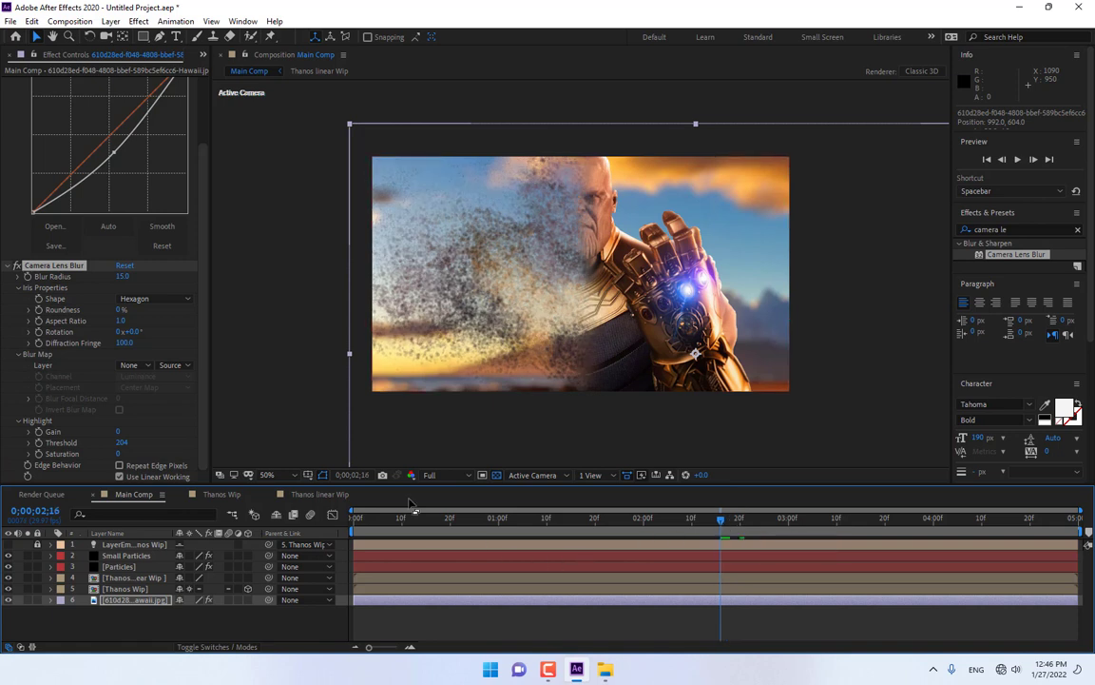
left_click(134, 556)
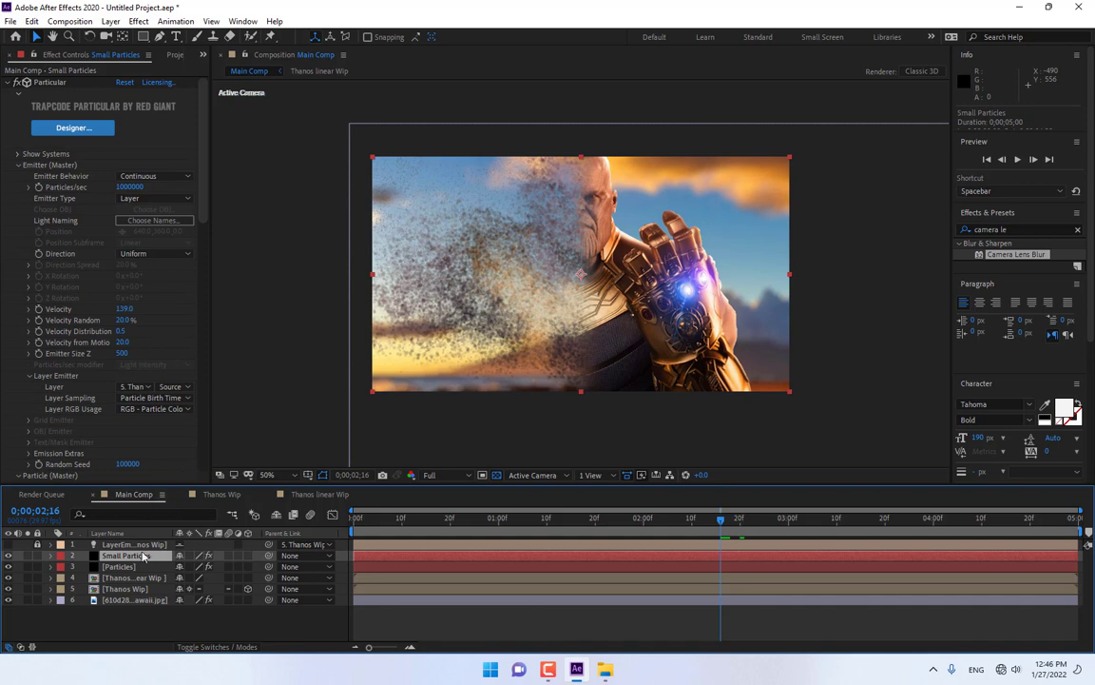
Set the Particles layer's particle Size to 3.0.
left_click(119, 567)
scroll(191, 190, "down", 5)
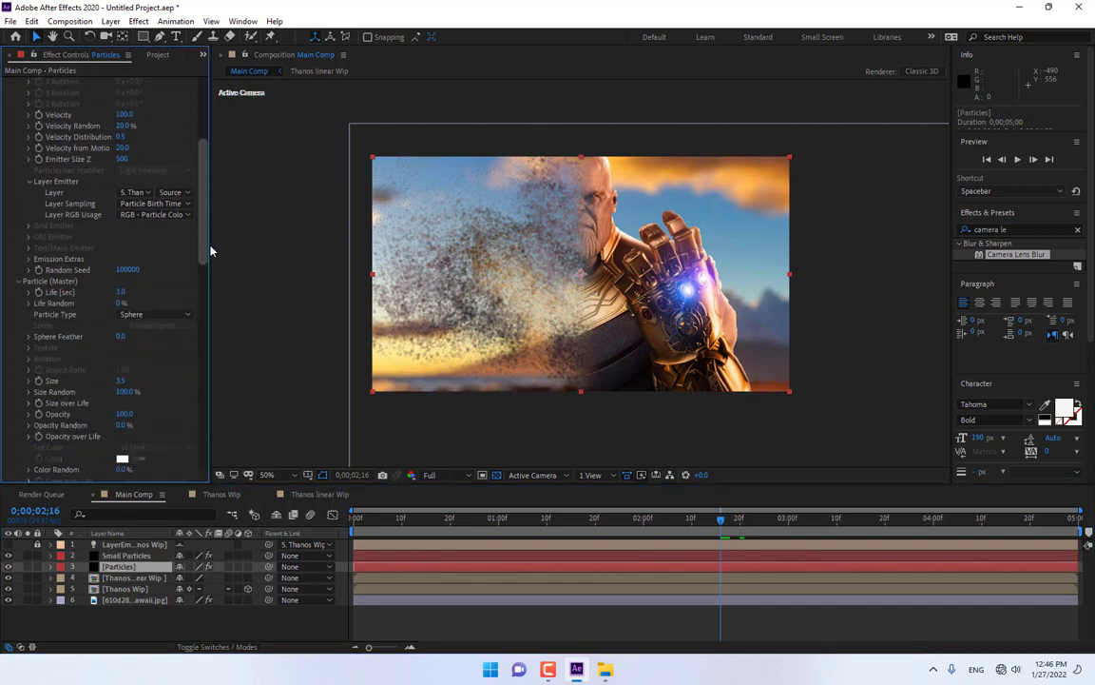
scroll(201, 238, "up", 3)
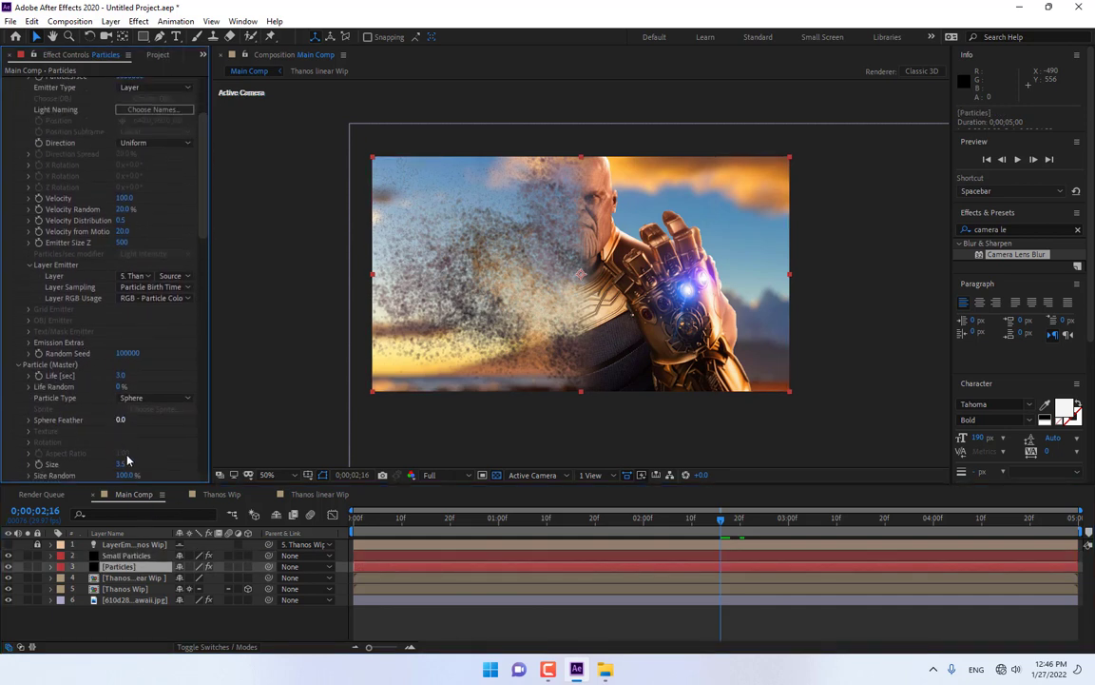
left_click(122, 464)
key("Return")
Set the Air wind to X -300, Y -350 and Z 0.
scroll(200, 224, "down", 2)
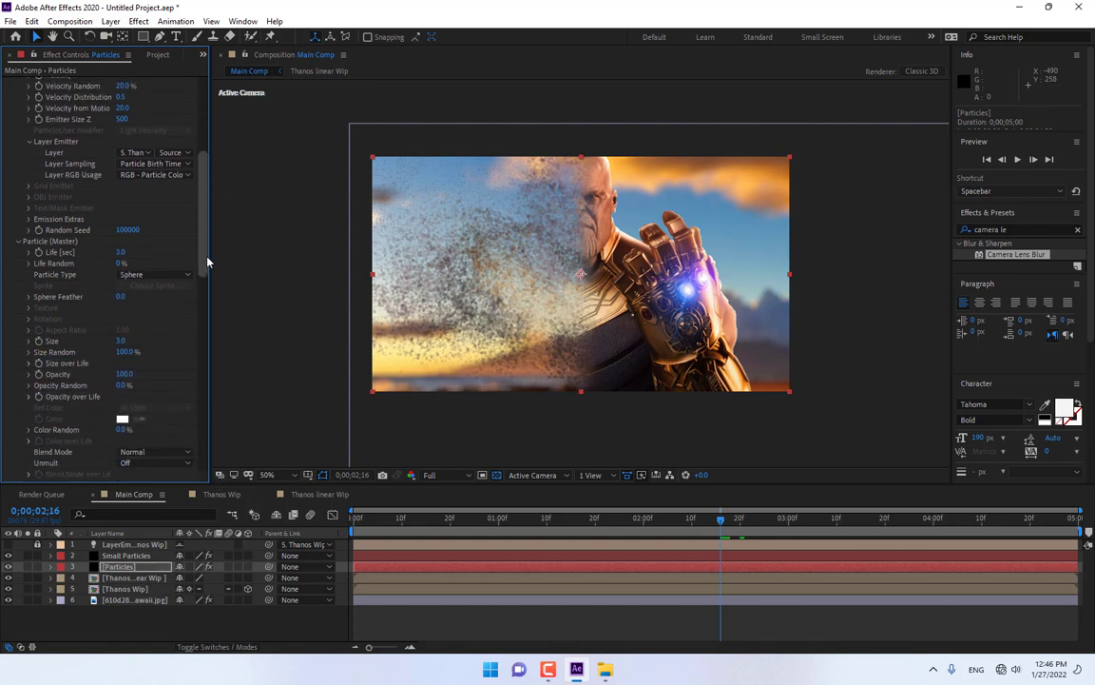
scroll(195, 247, "down", 1)
scroll(163, 386, "down", 6)
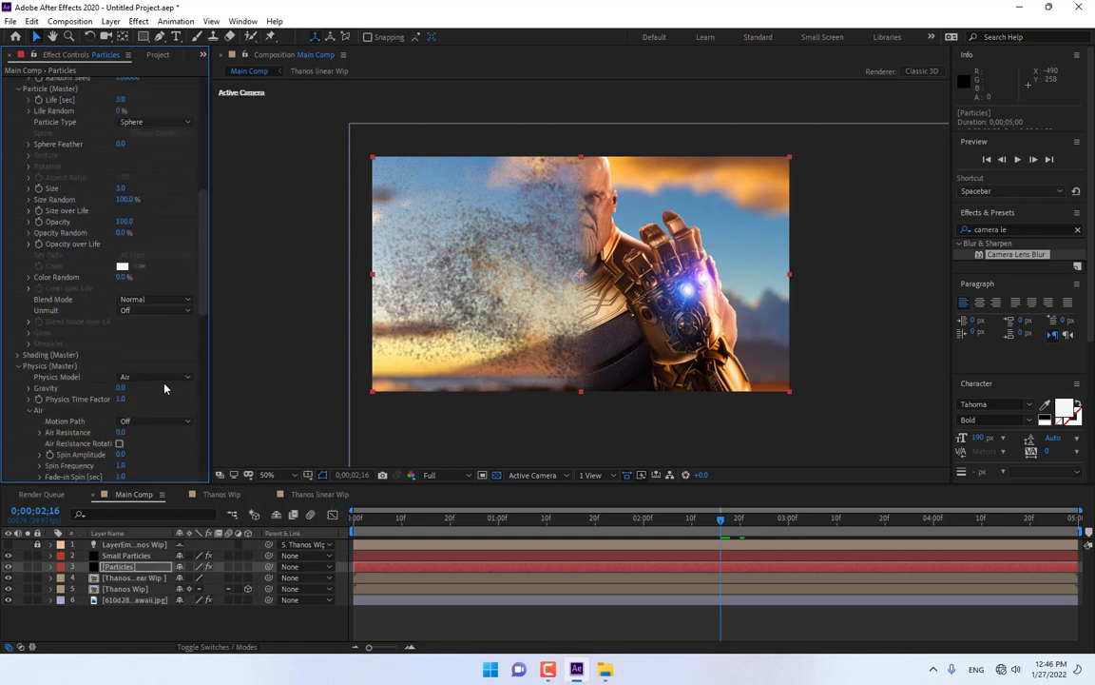
left_click(129, 371)
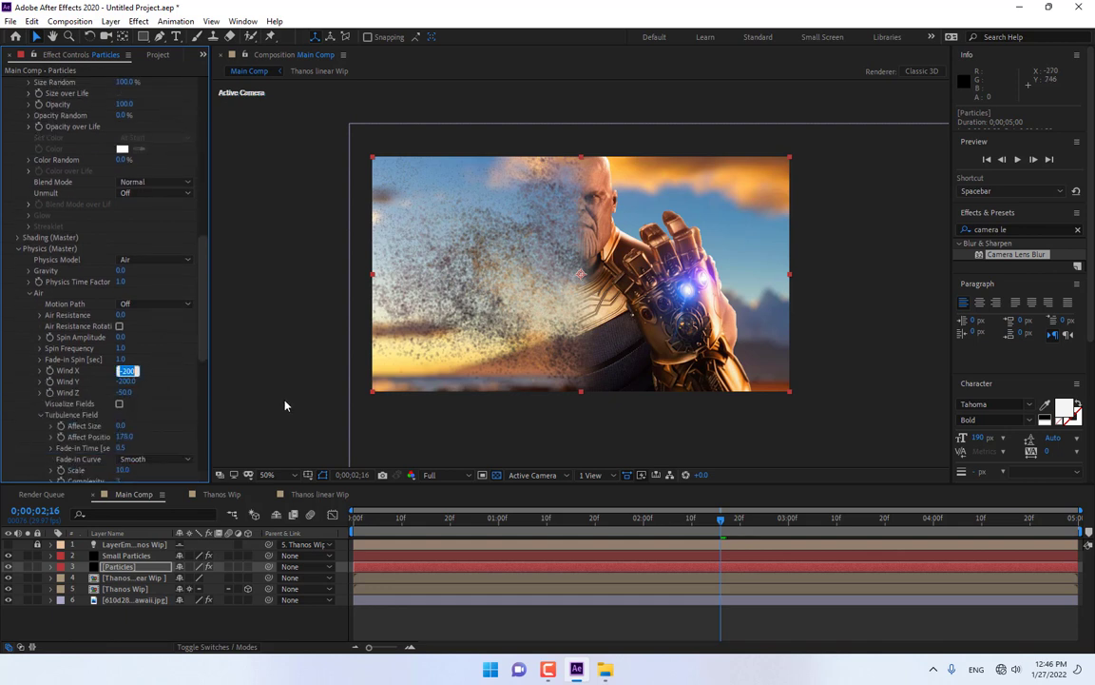
type("-300")
key("Return")
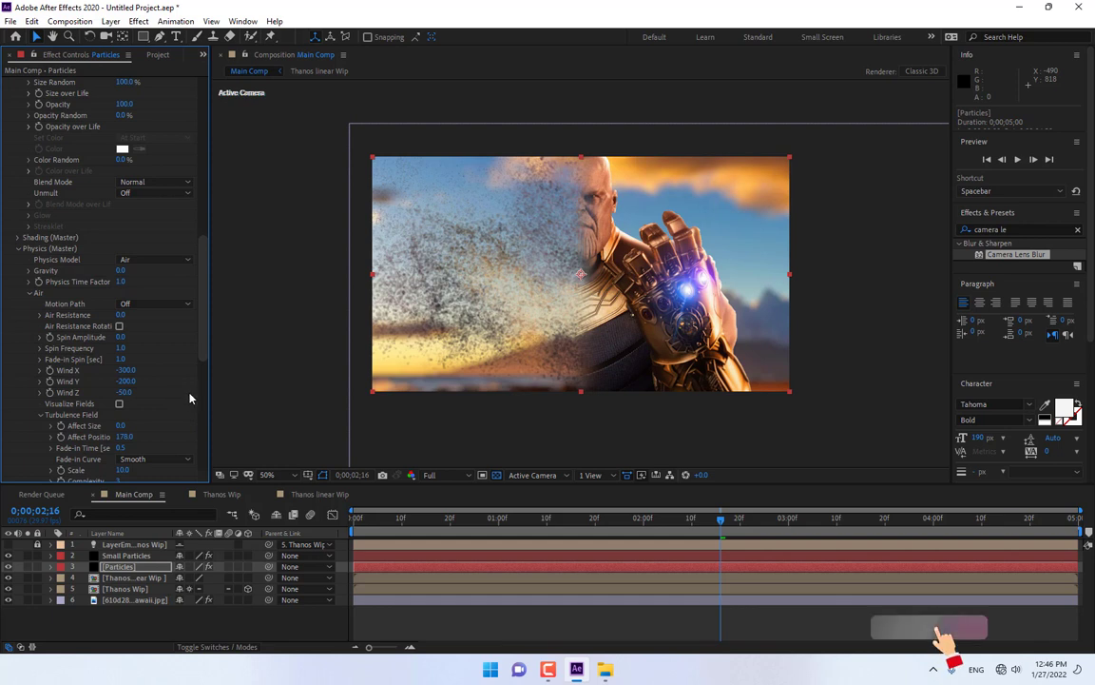
left_click(125, 380)
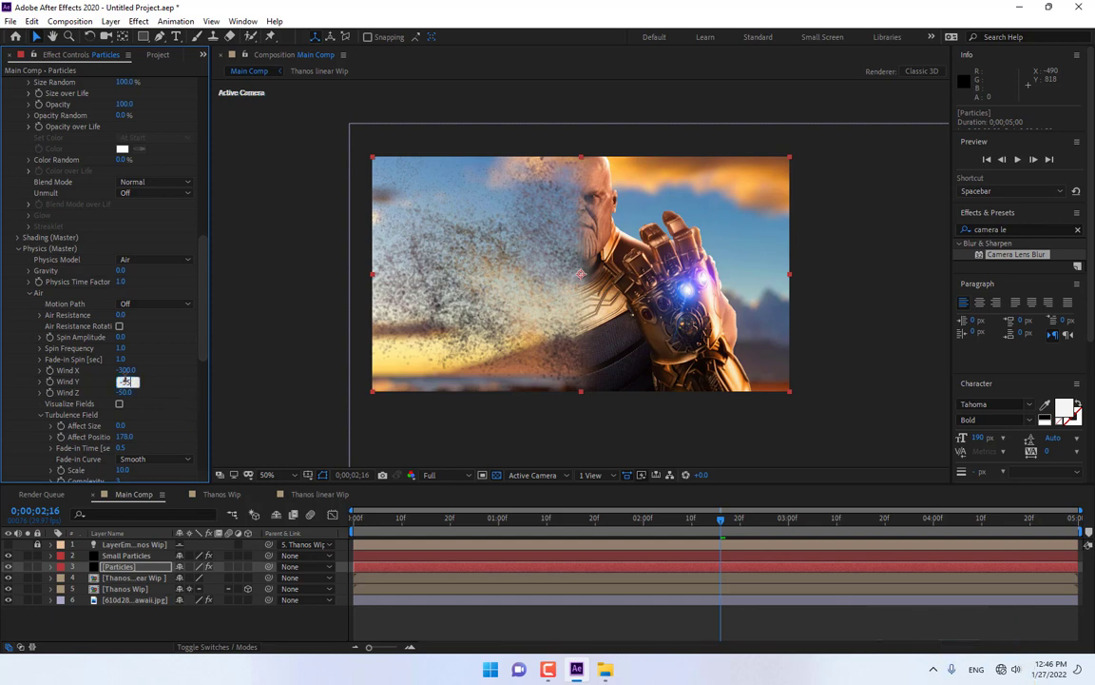
type("-50")
key("Return")
left_click(125, 392)
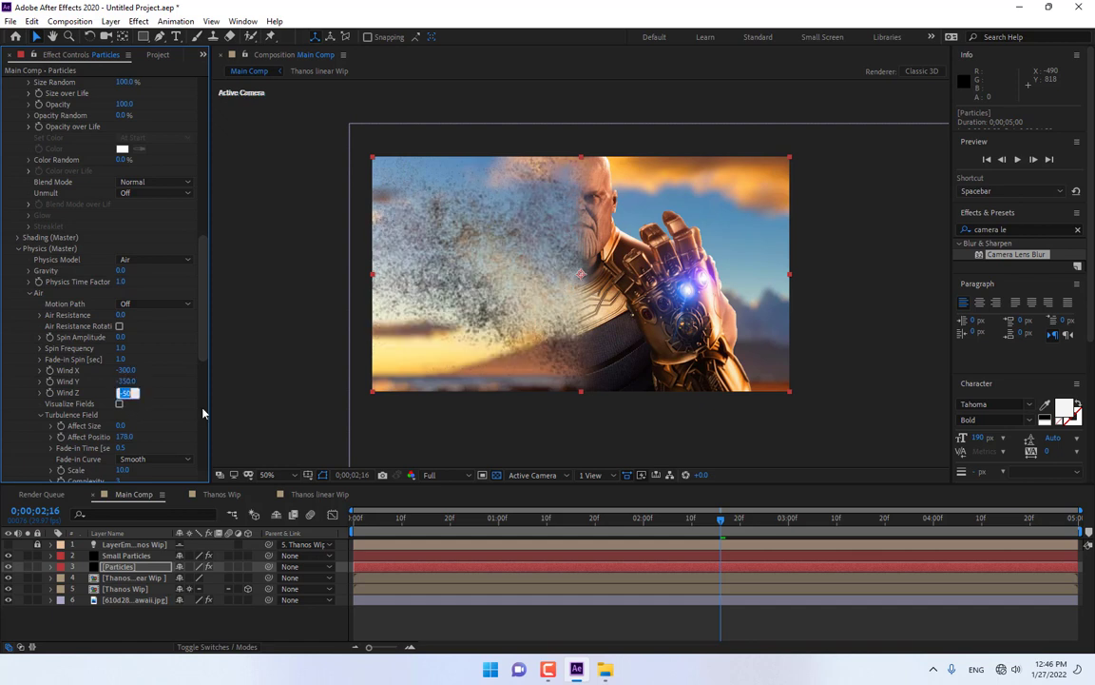
type("0")
key("Return")
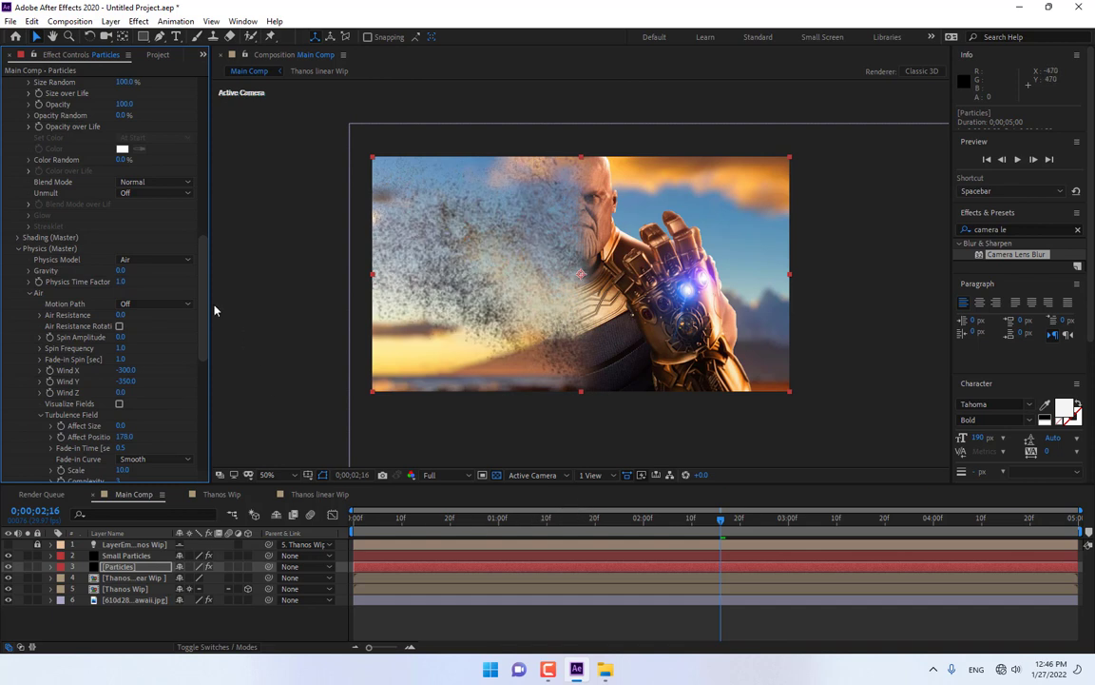
Set turbulence Affect Position to 250.
scroll(190, 294, "down", 3)
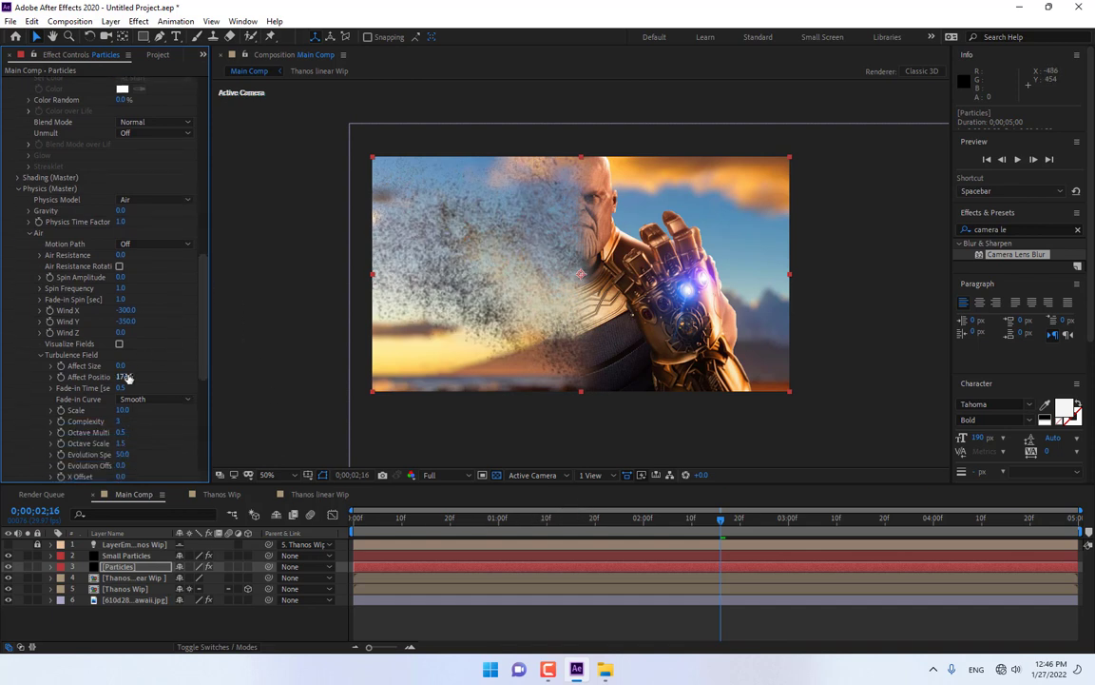
left_click(125, 377)
type("250")
key("Return")
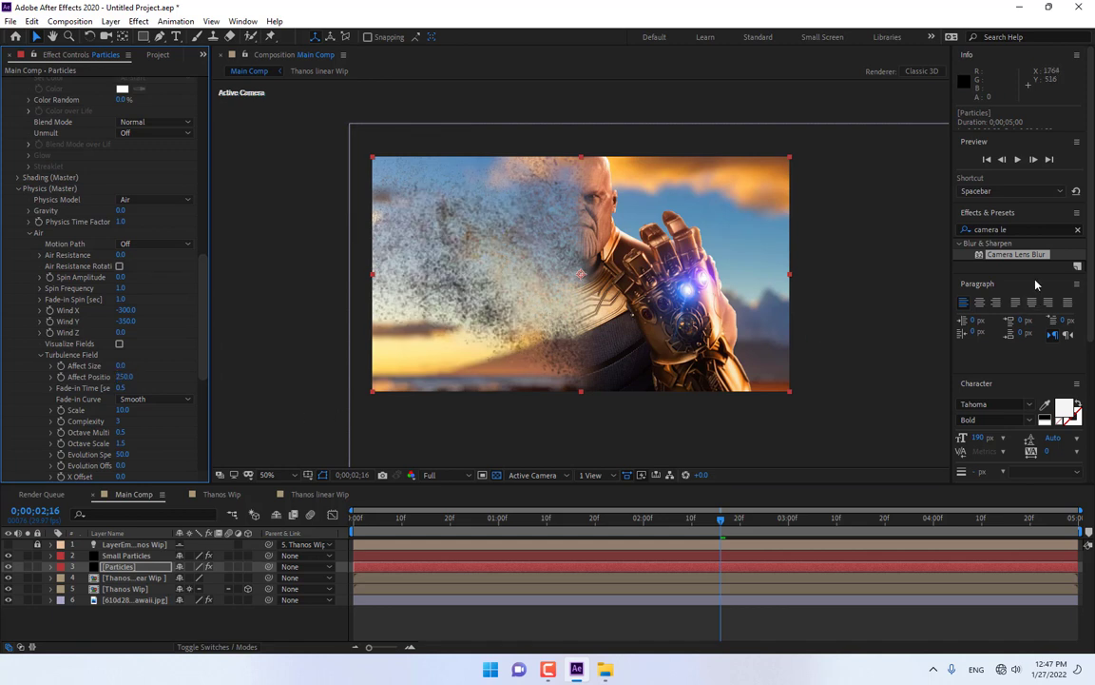
Play Main Comp from 0;00 twice, deselecting Particles, to watch the early dissolve.
left_click_drag(429, 528, 300, 530)
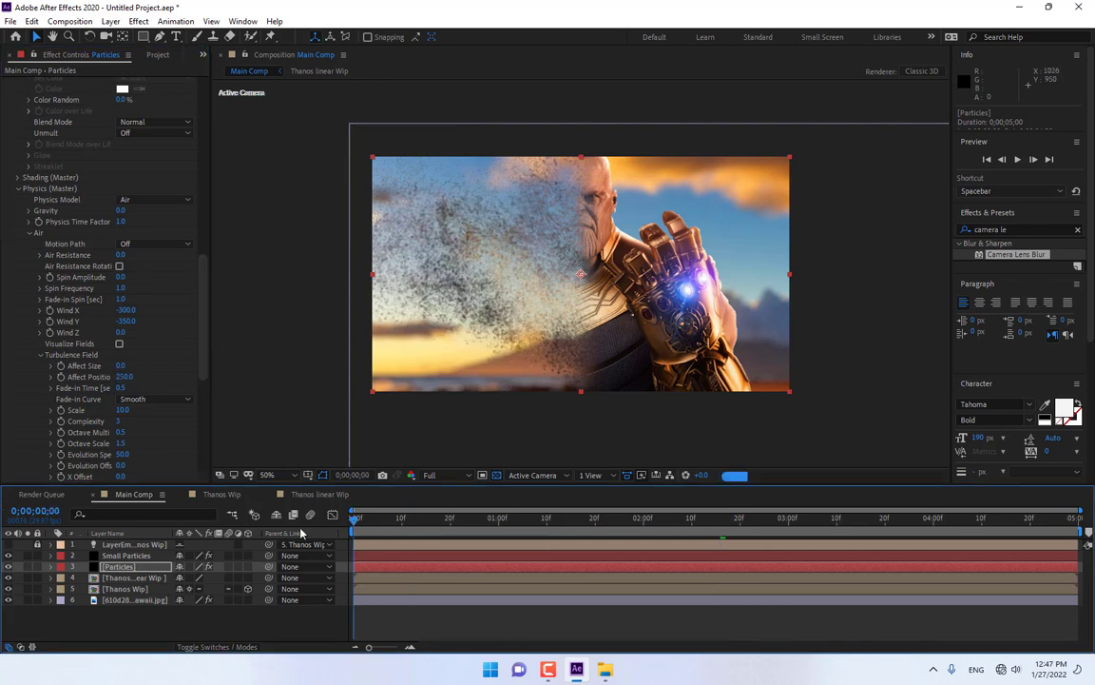
left_click(1018, 160)
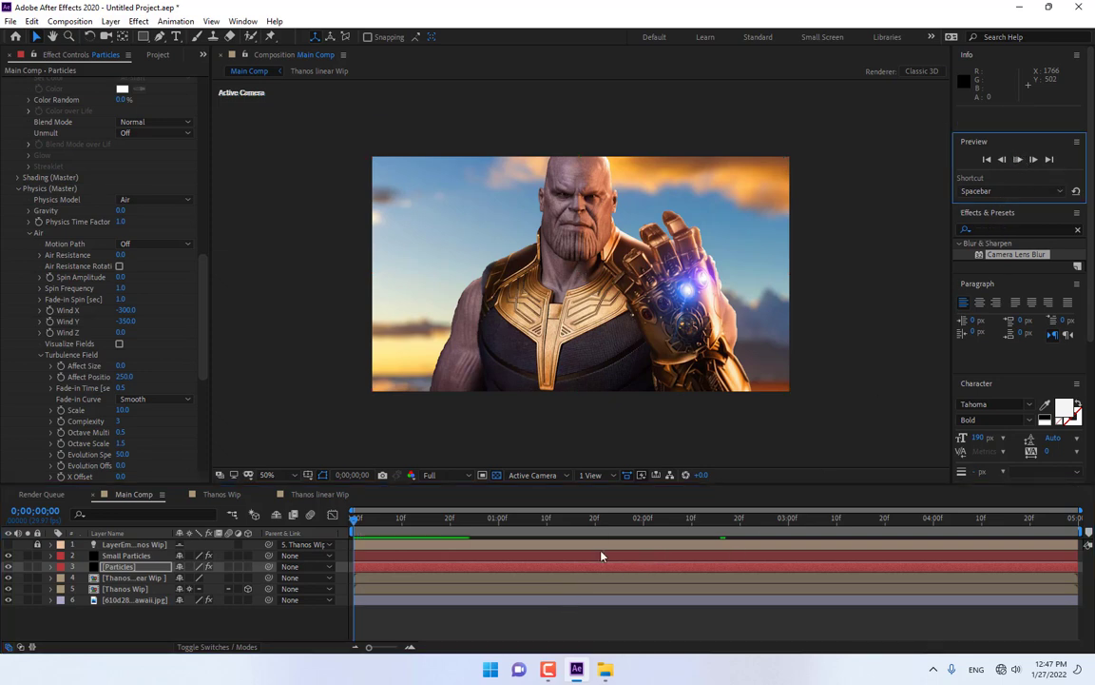
left_click(466, 522)
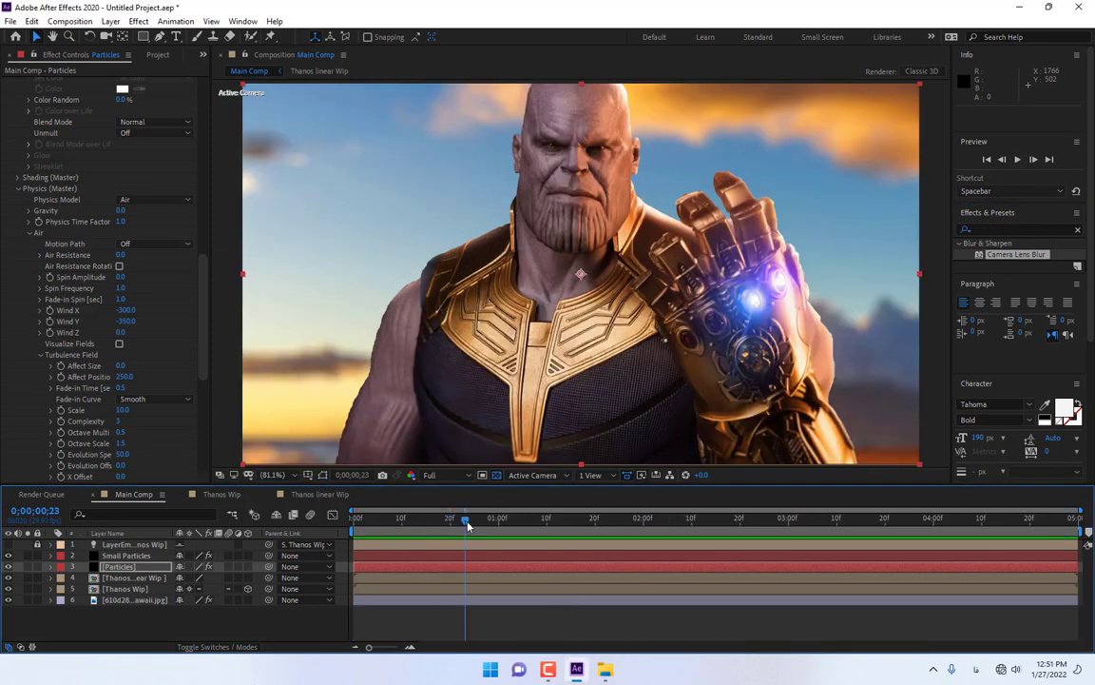
left_click_drag(466, 522, 387, 522)
left_click(568, 633)
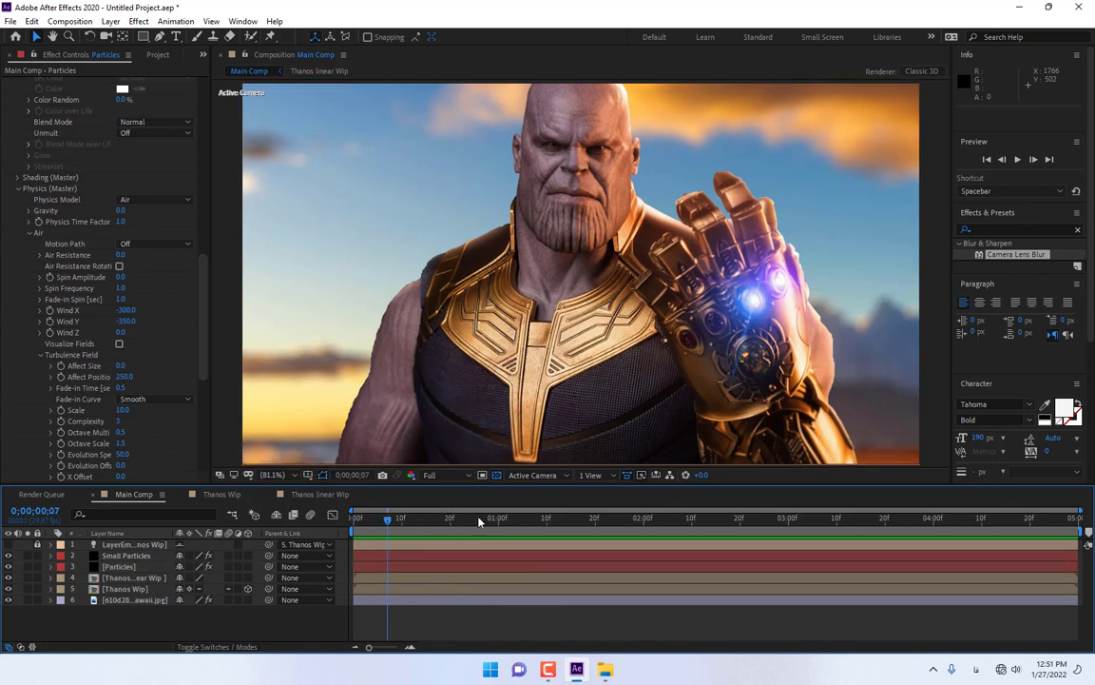
left_click(1017, 159)
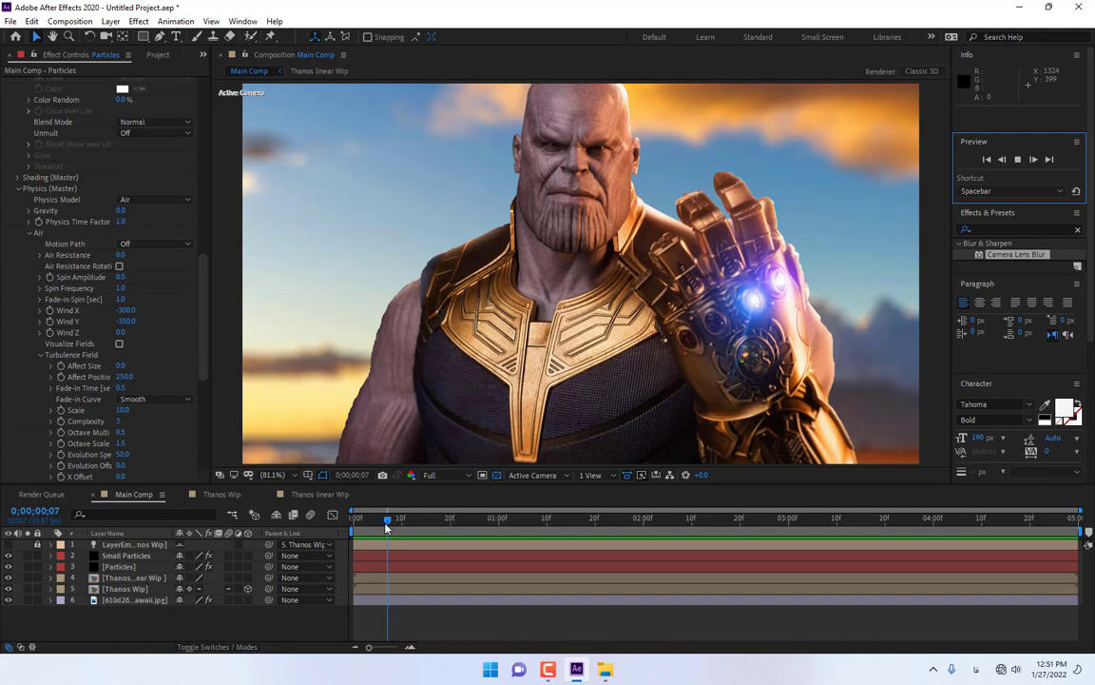
mouse_move(386, 522)
left_mouse_down()
mouse_move(714, 508)
mouse_move(645, 545)
left_mouse_up()
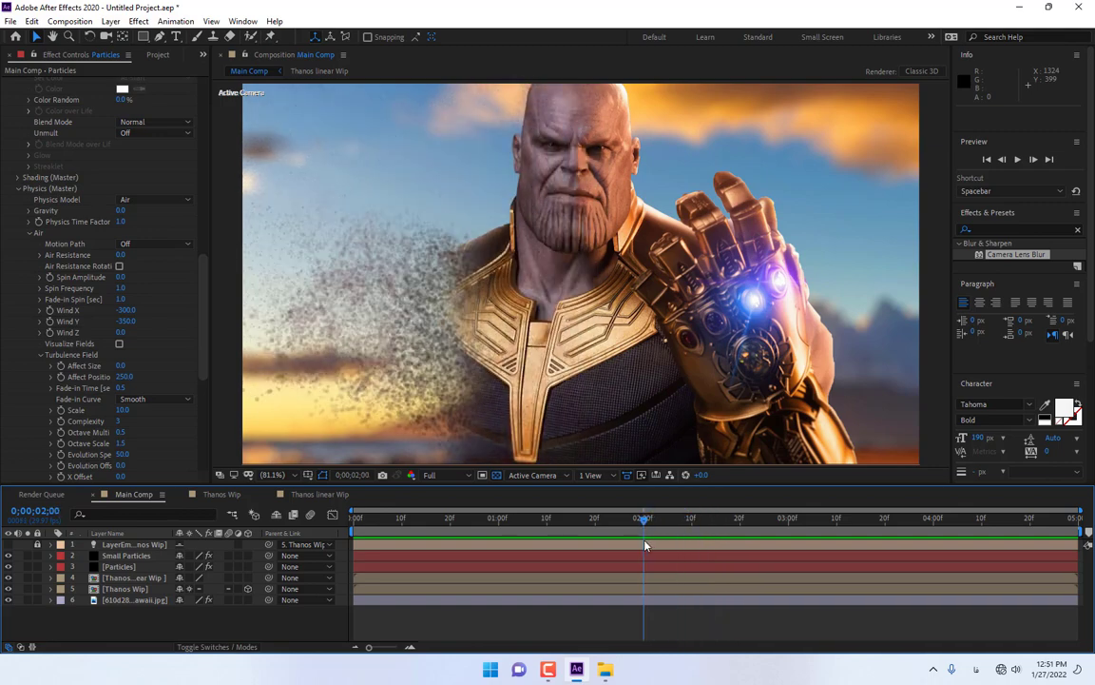